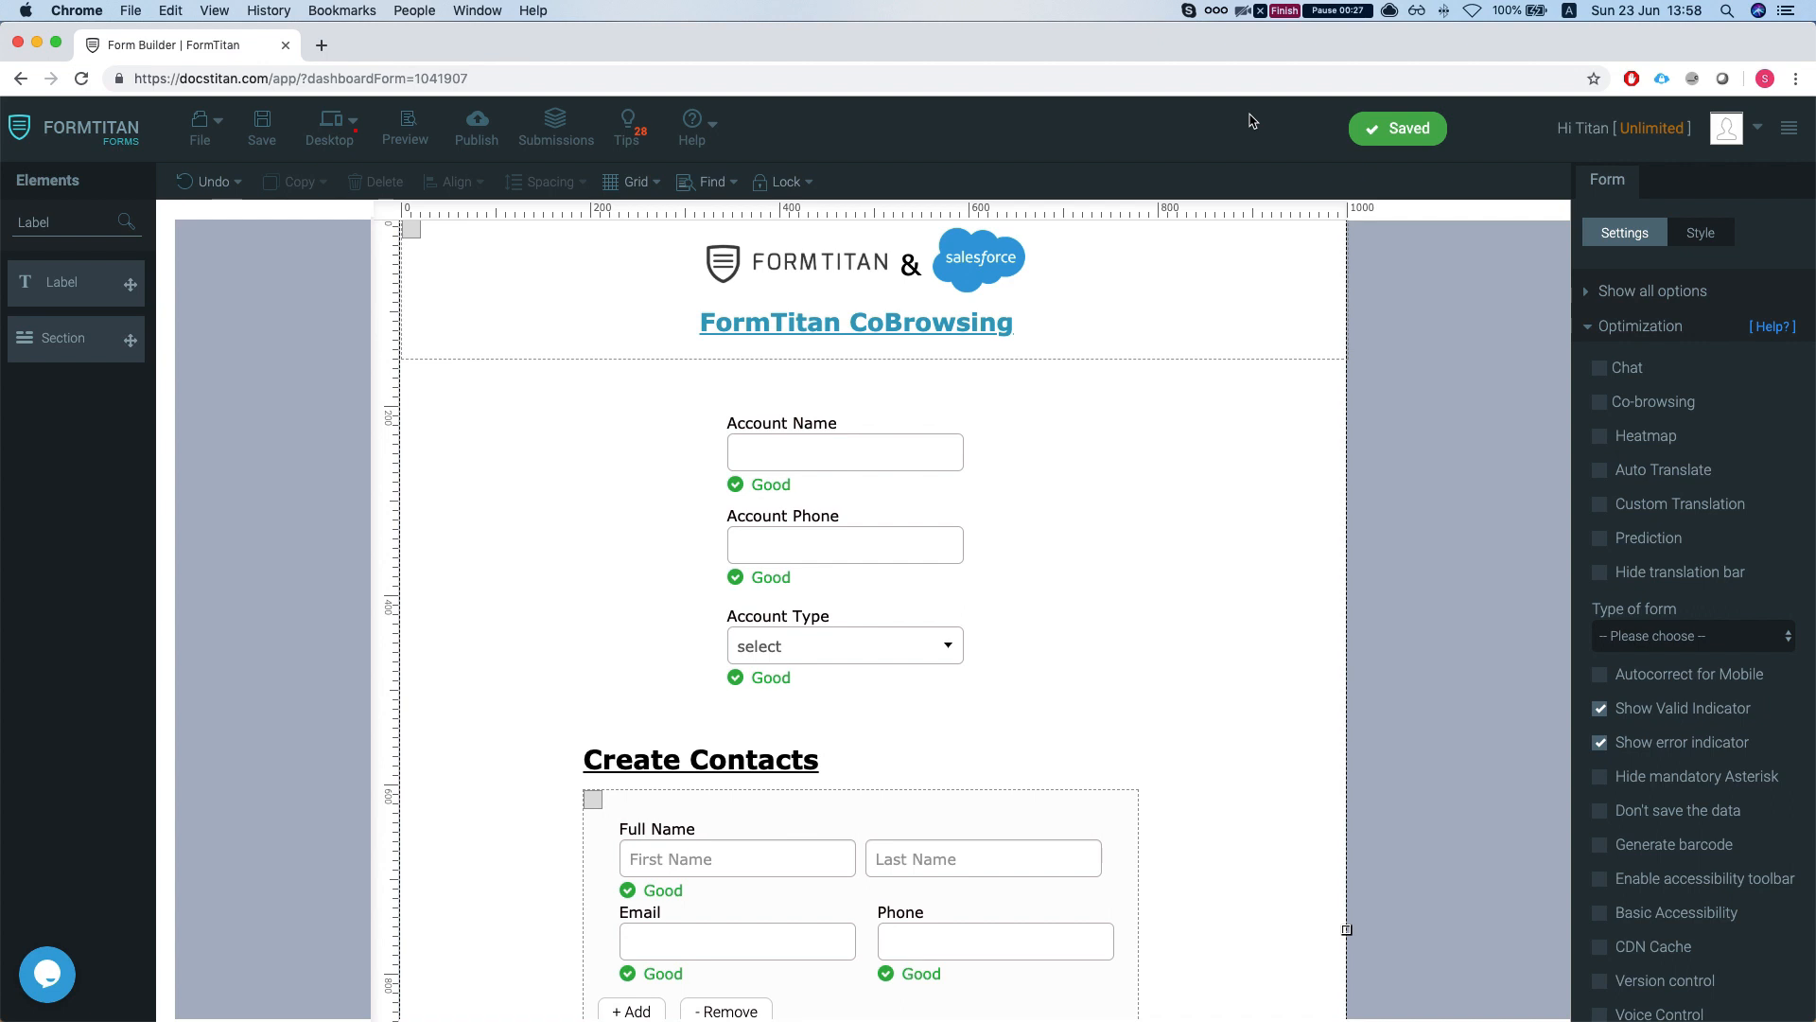
# - Browse the form settings, show all sections, and return to Optimization
pyautogui.scroll(-2, 1135, 411)
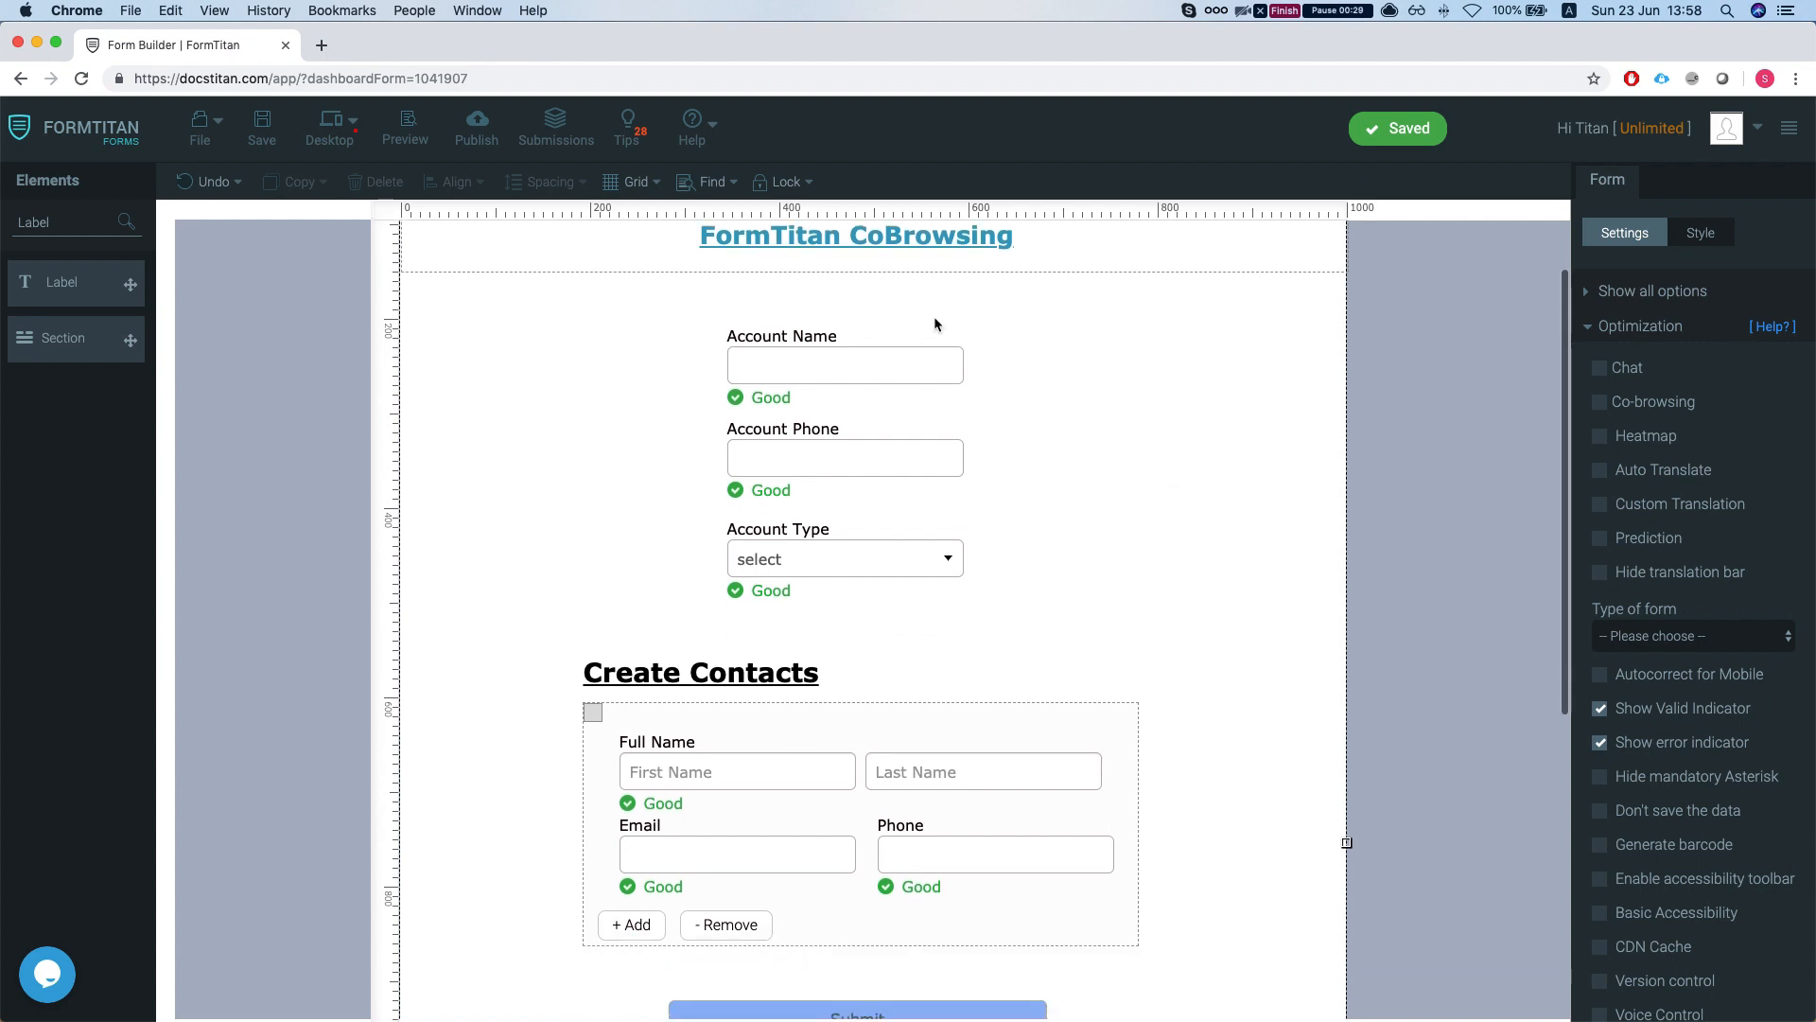
pyautogui.scroll(2, 851, 357)
pyautogui.scroll(-2, 918, 355)
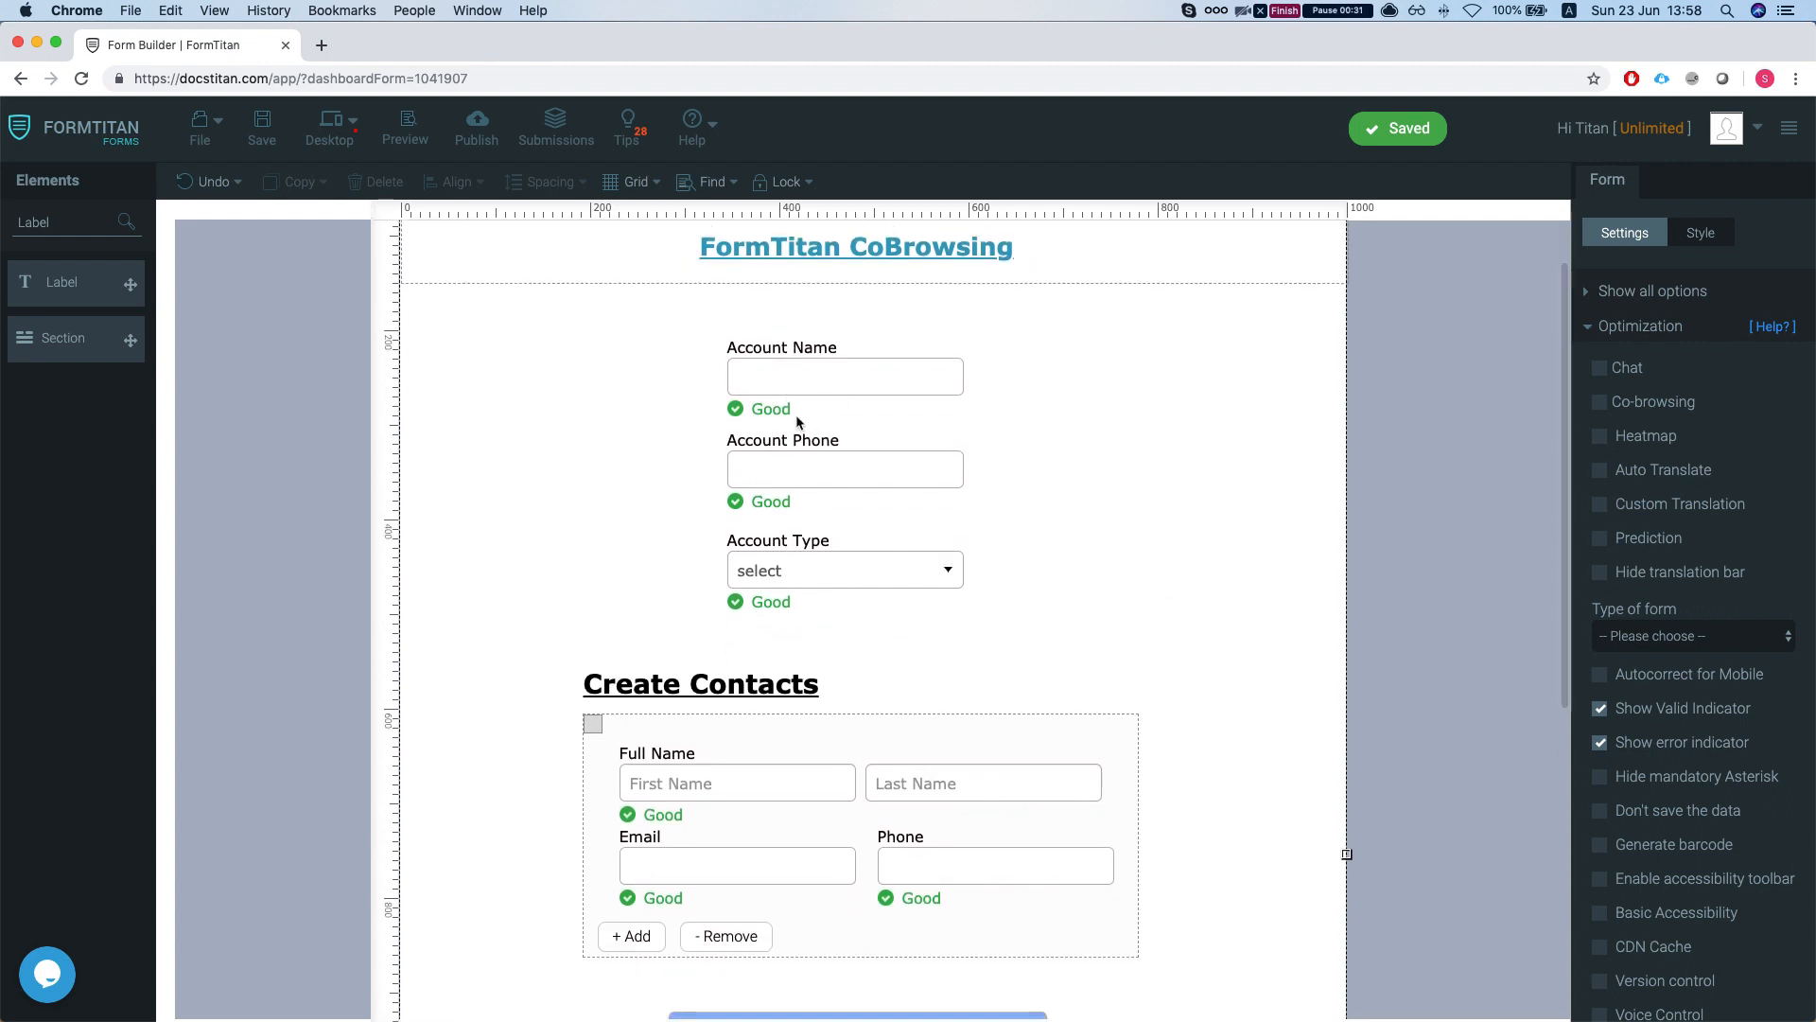
pyautogui.scroll(-2, 784, 431)
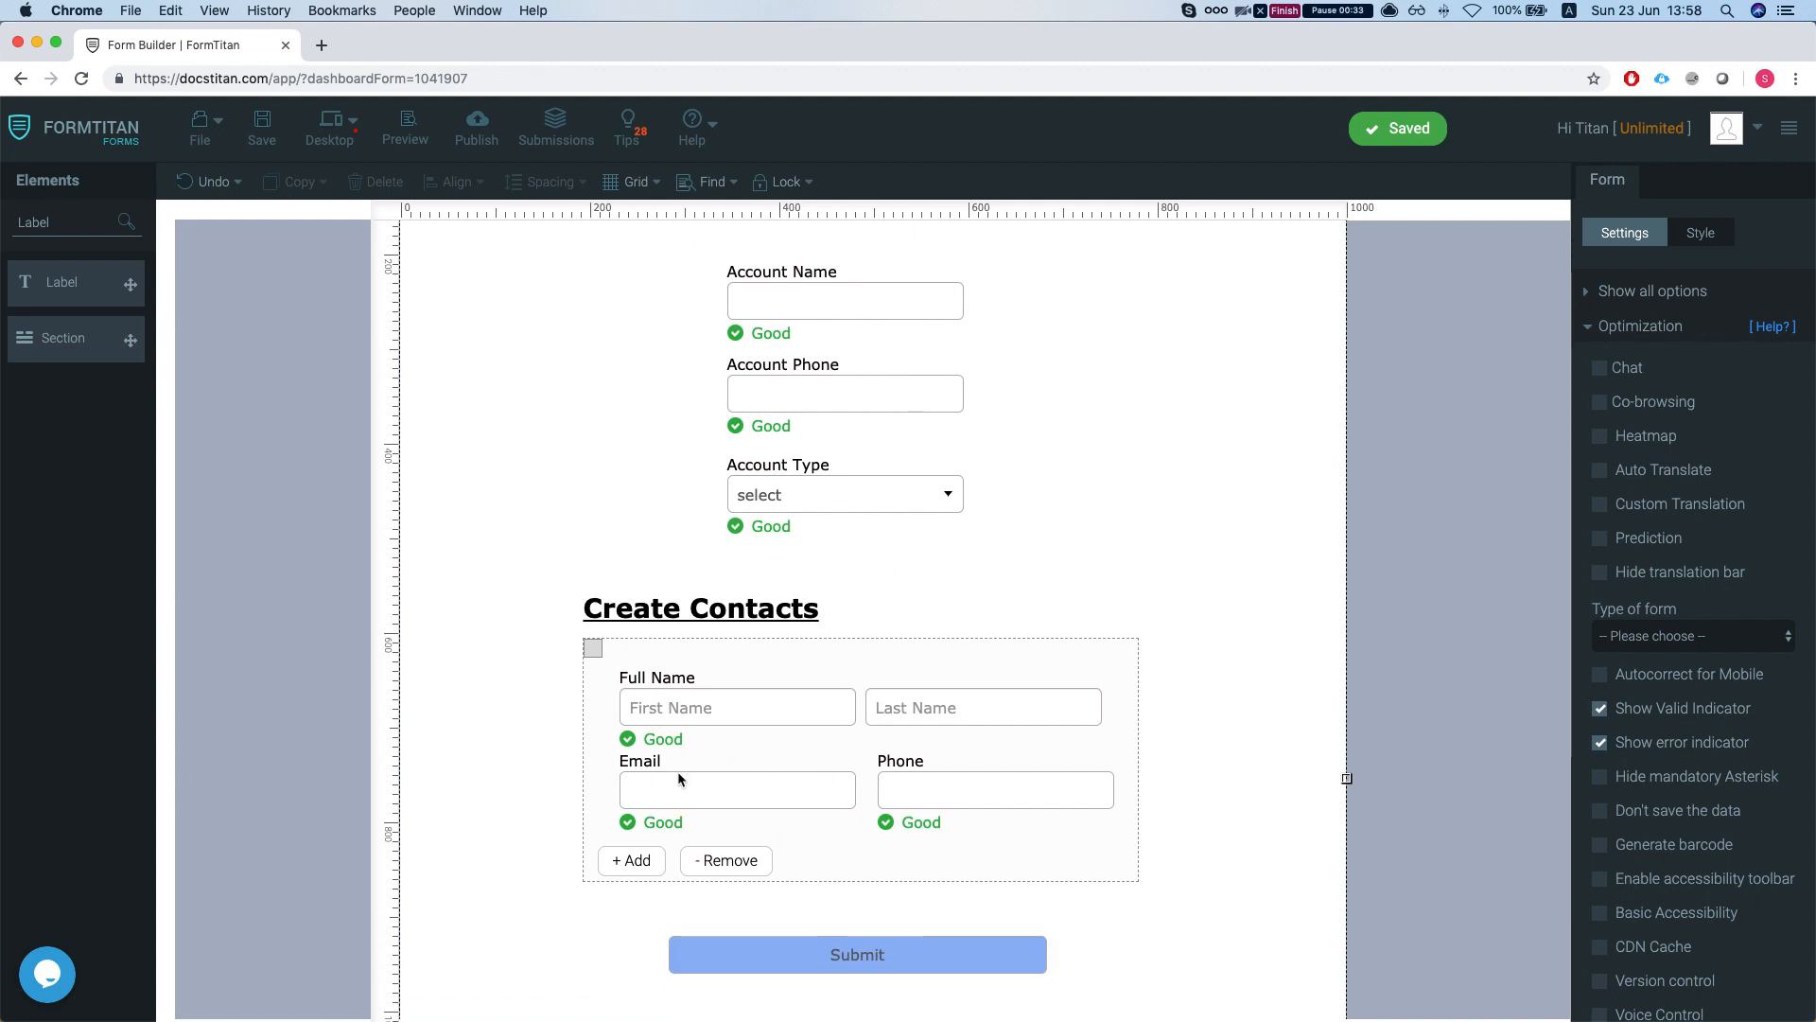
pyautogui.scroll(-2, 990, 573)
pyautogui.scroll(5, 989, 565)
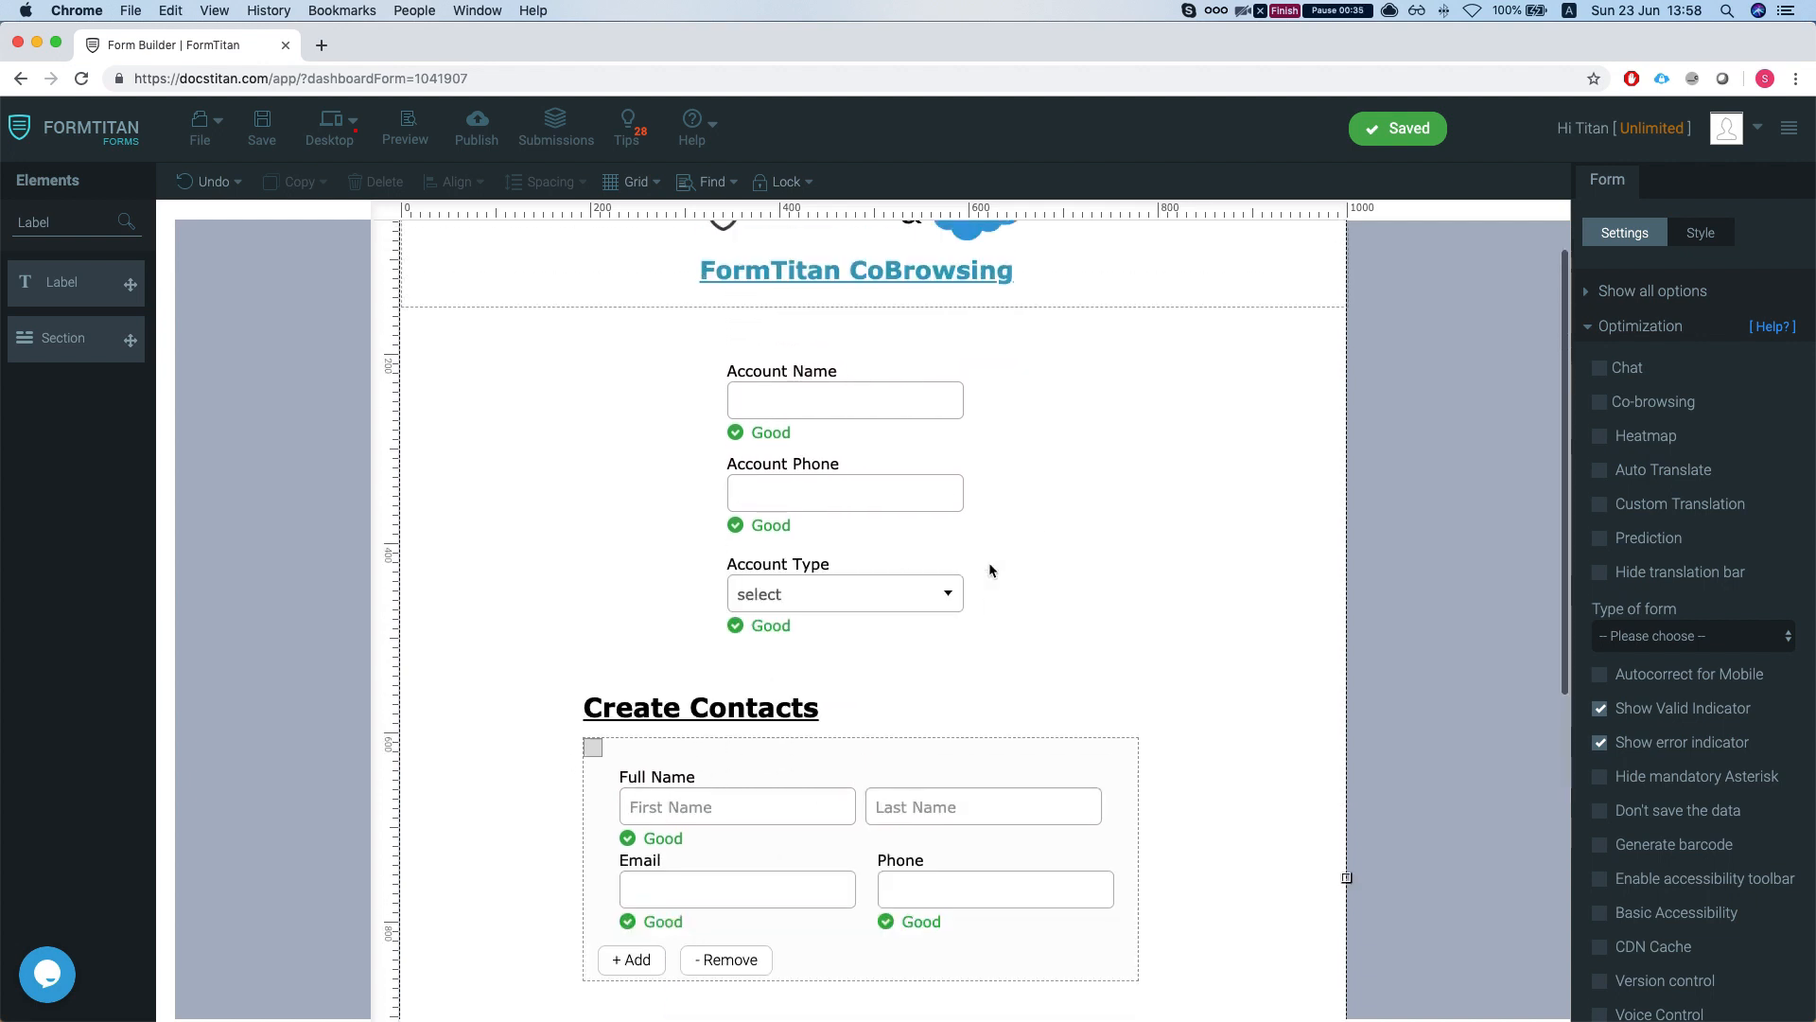
pyautogui.scroll(-4, 757, 653)
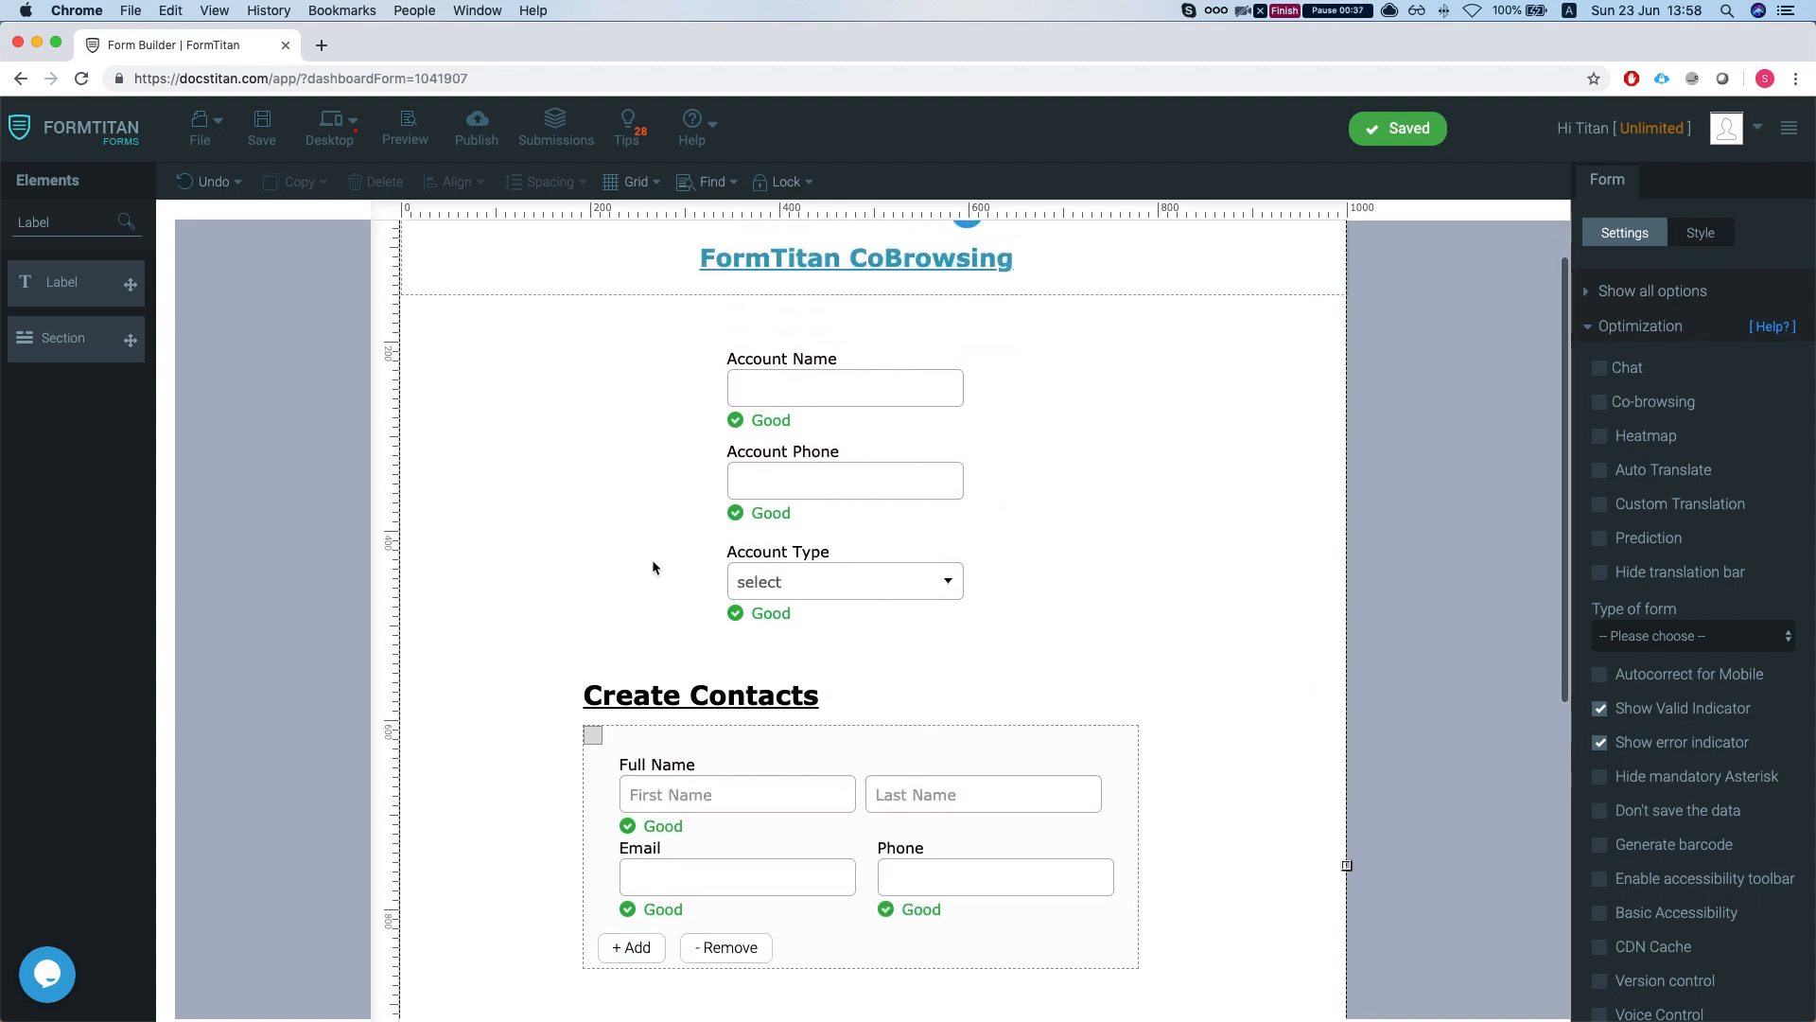
pyautogui.scroll(-2, 646, 567)
pyautogui.scroll(2, 645, 566)
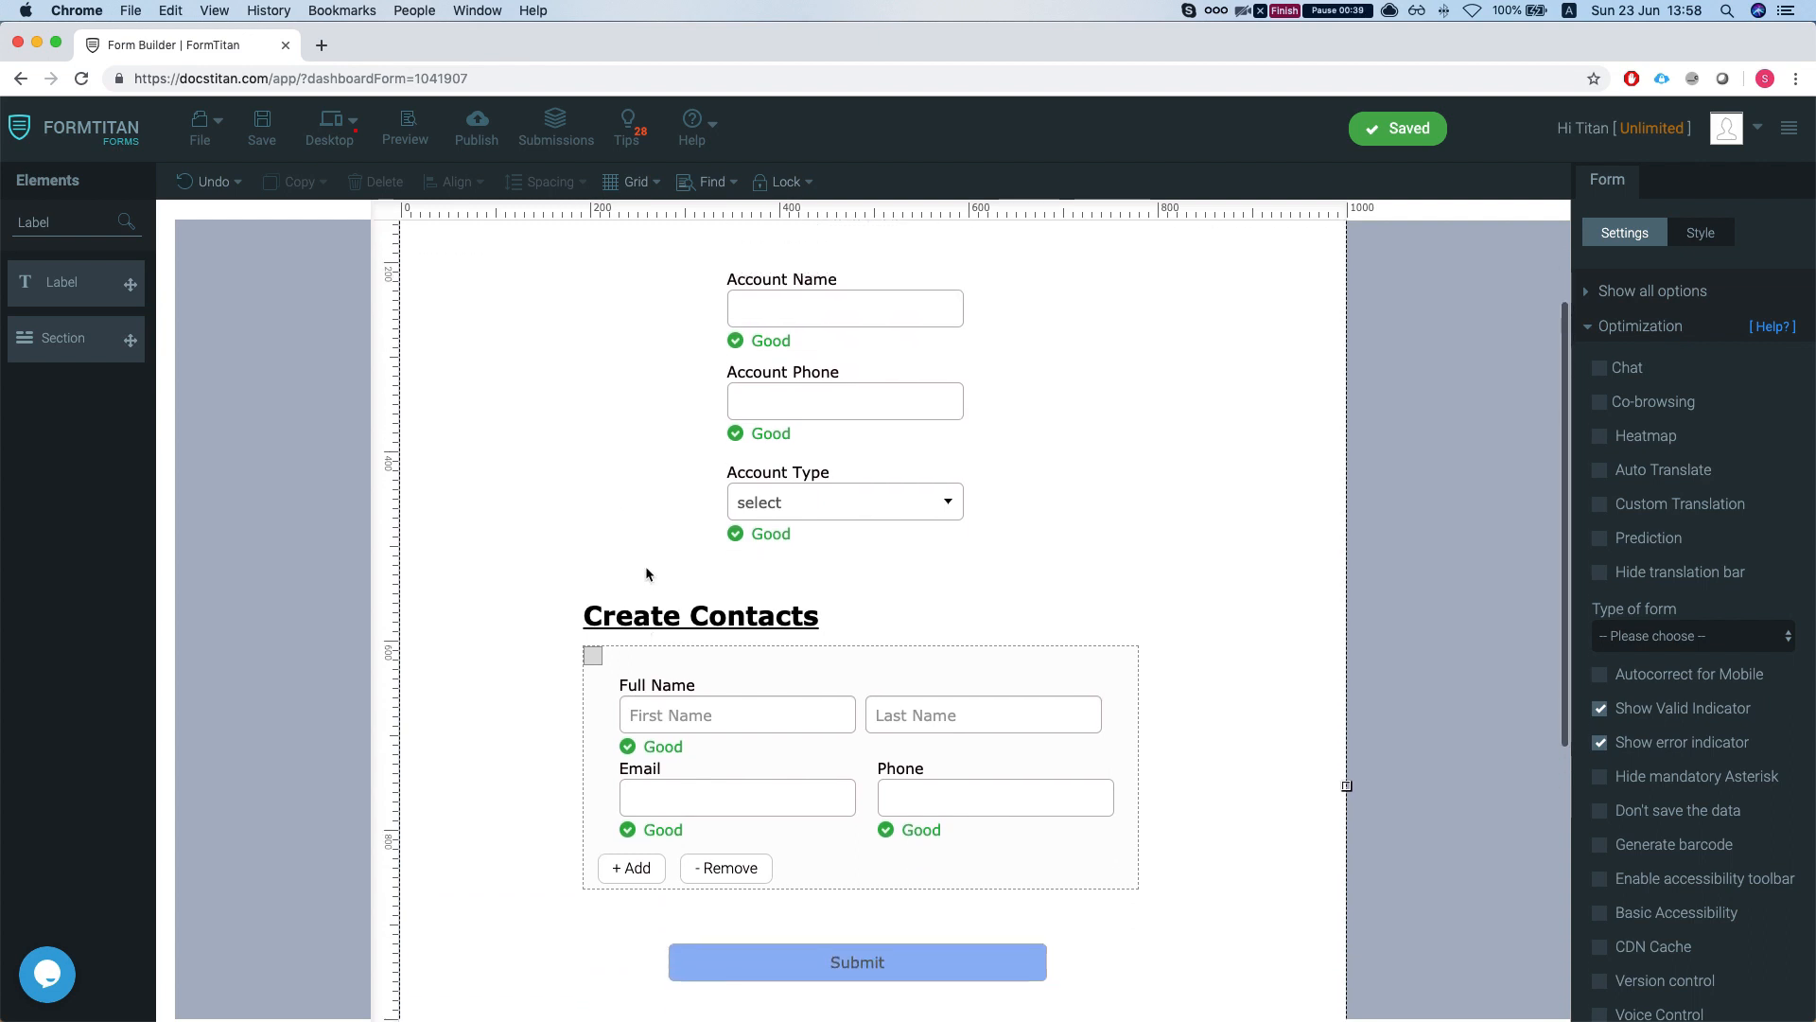
pyautogui.scroll(2, 662, 549)
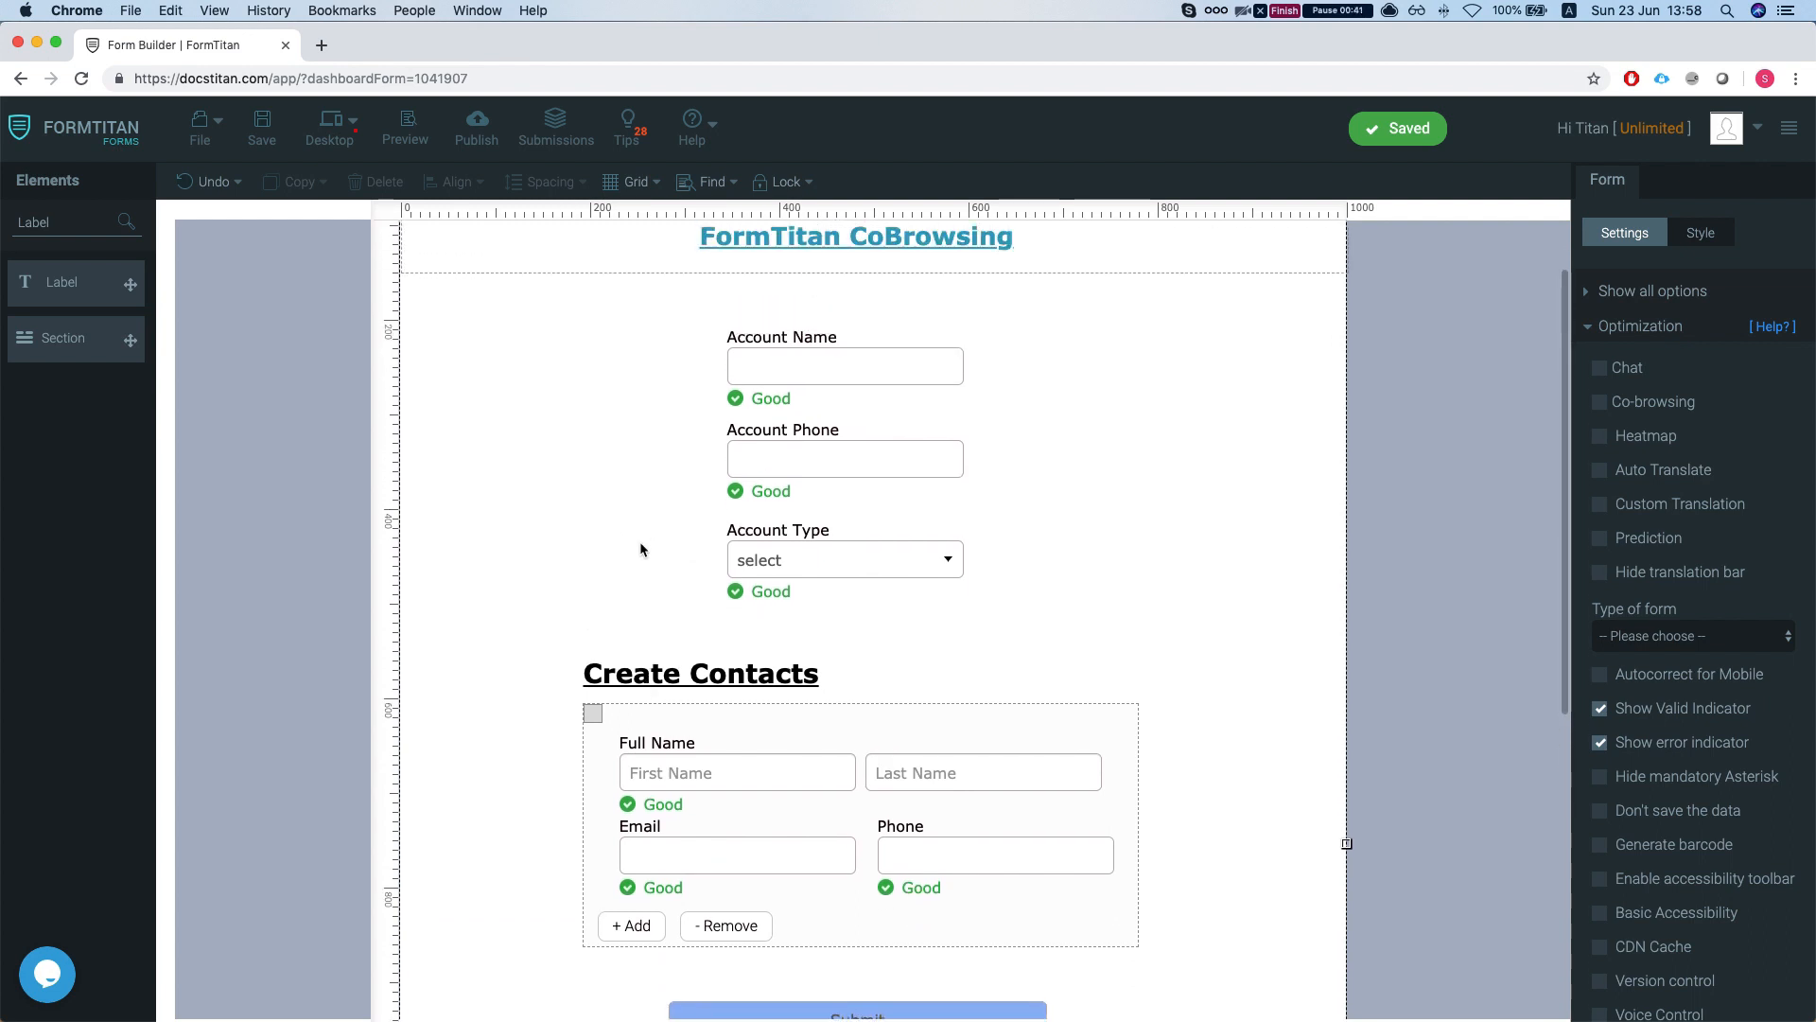
pyautogui.scroll(3, 653, 547)
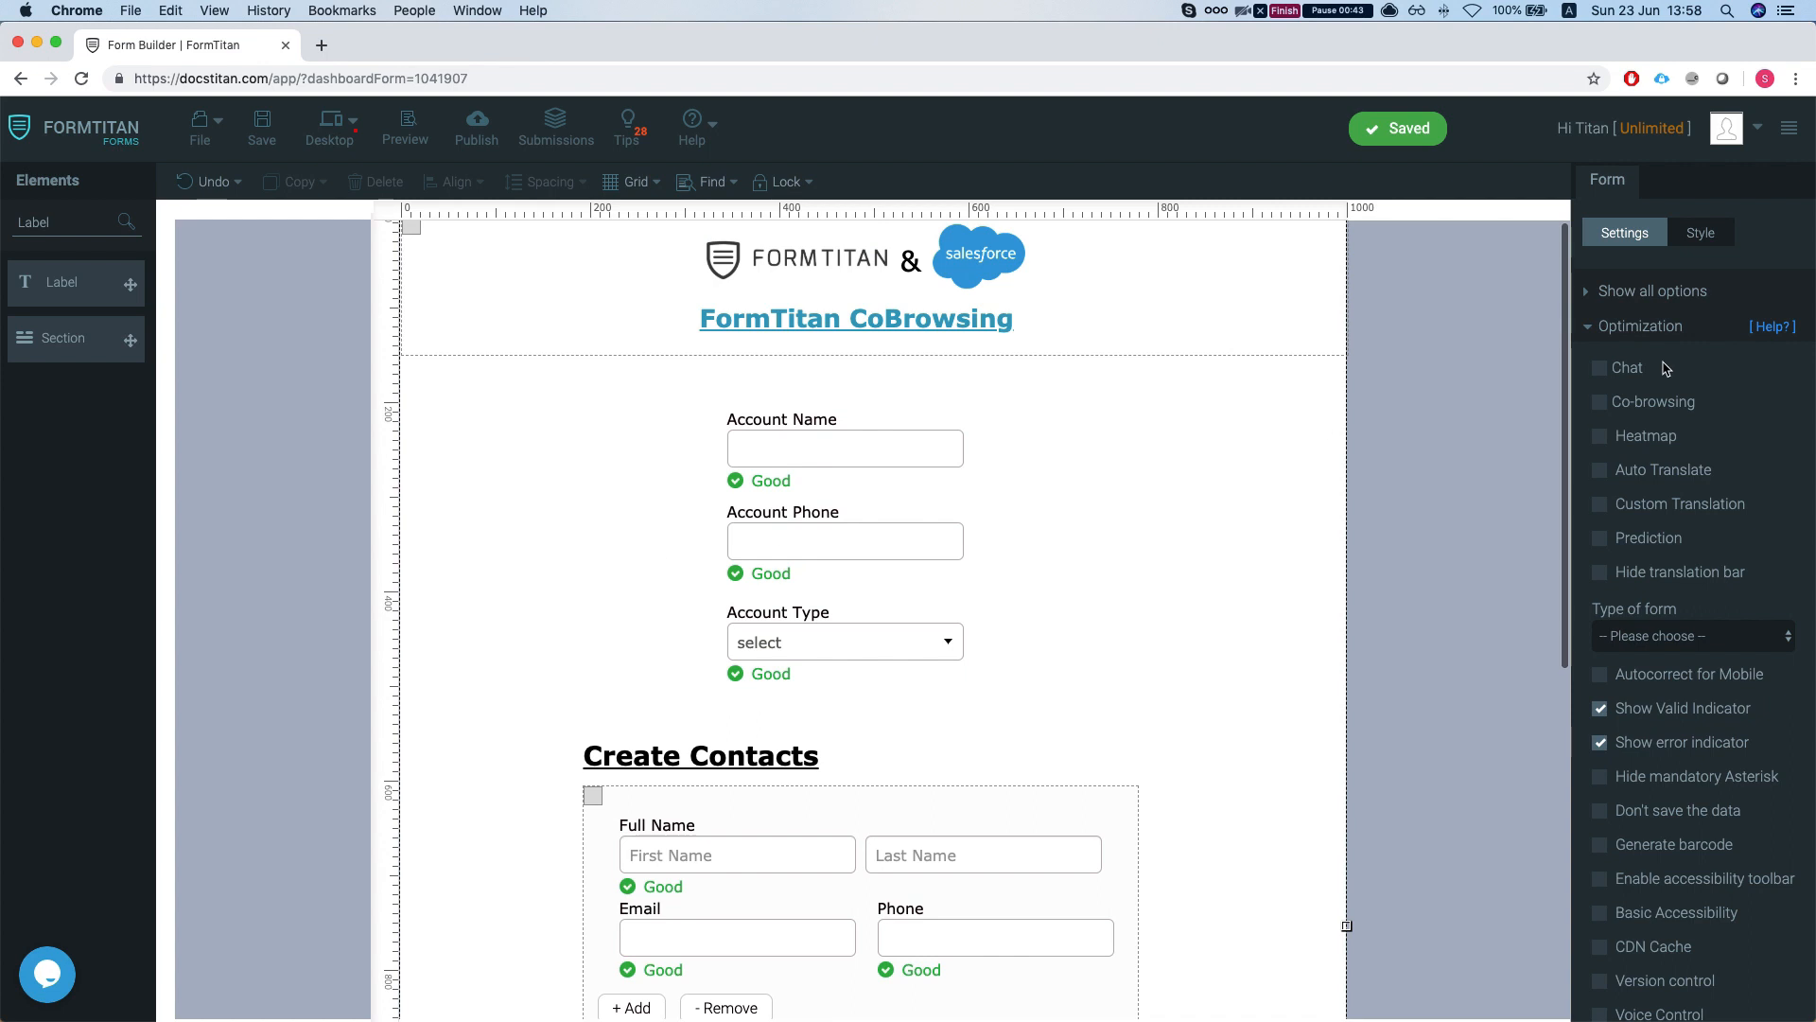
pyautogui.click(1612, 343)
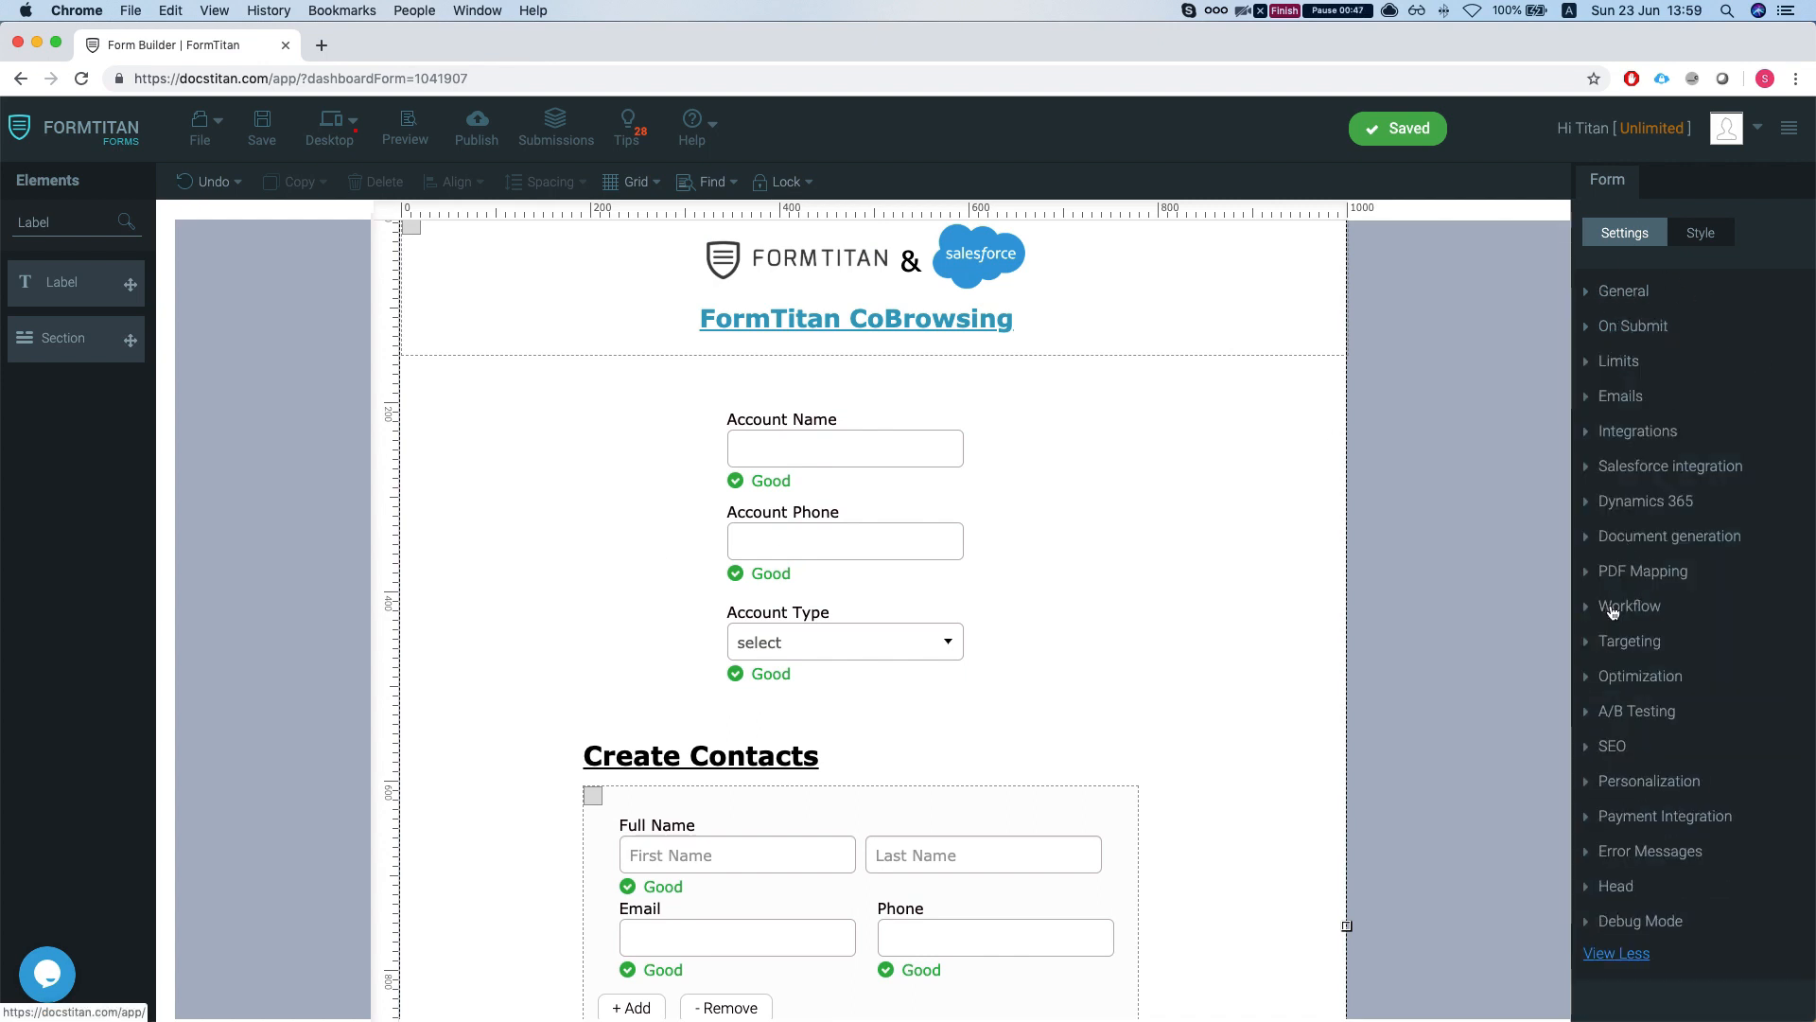
pyautogui.click(1603, 675)
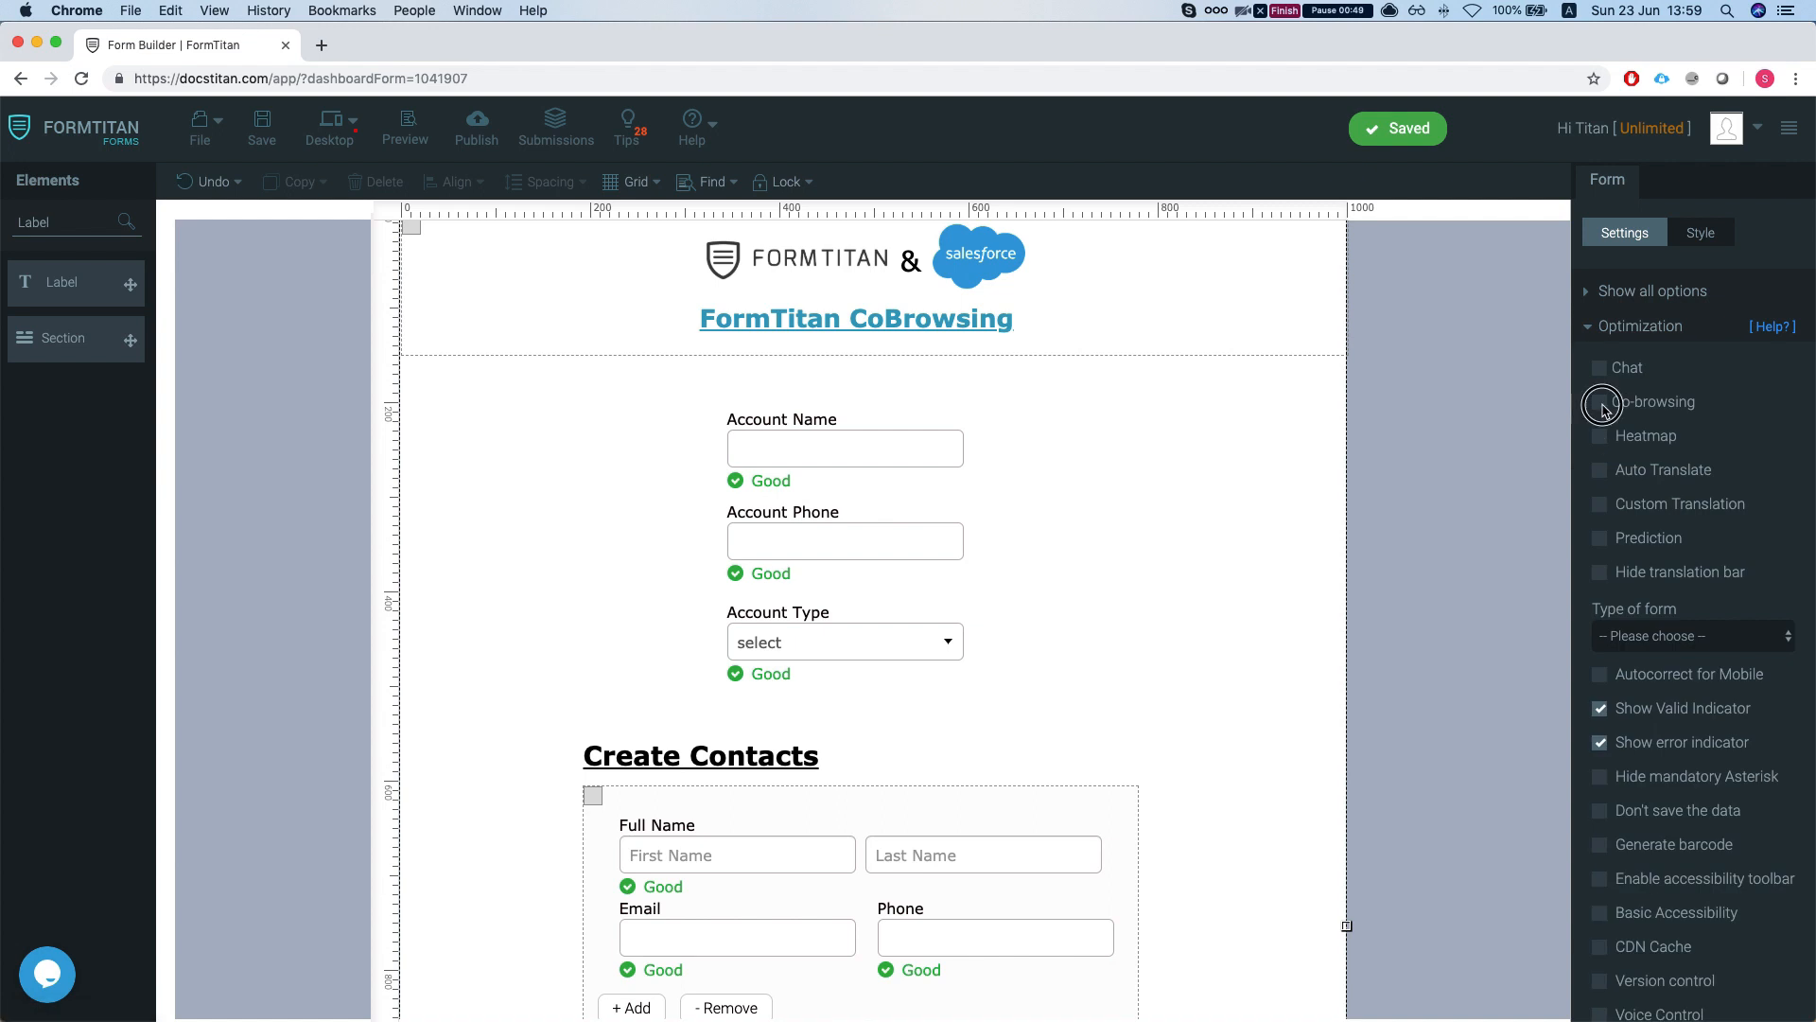
# - Enable co-browsing and turn on Allow edit in its General settings
pyautogui.click(1603, 404)
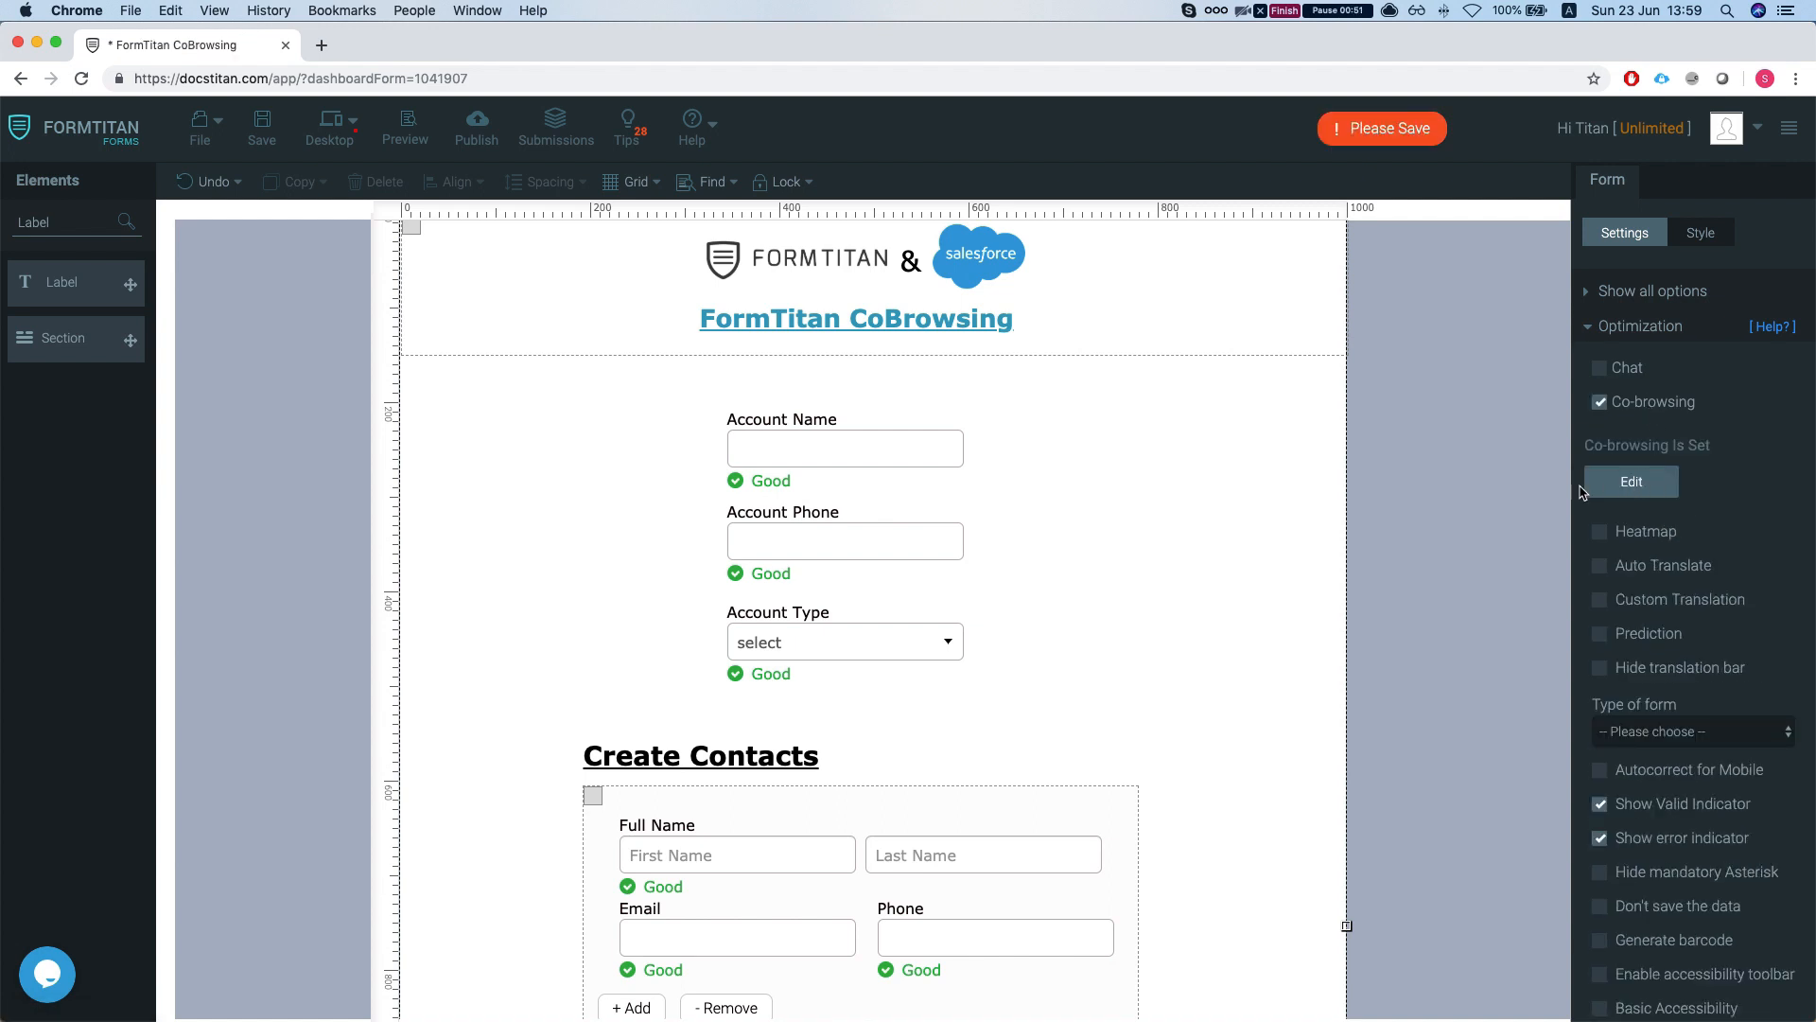
pyautogui.click(1631, 482)
pyautogui.click(547, 207)
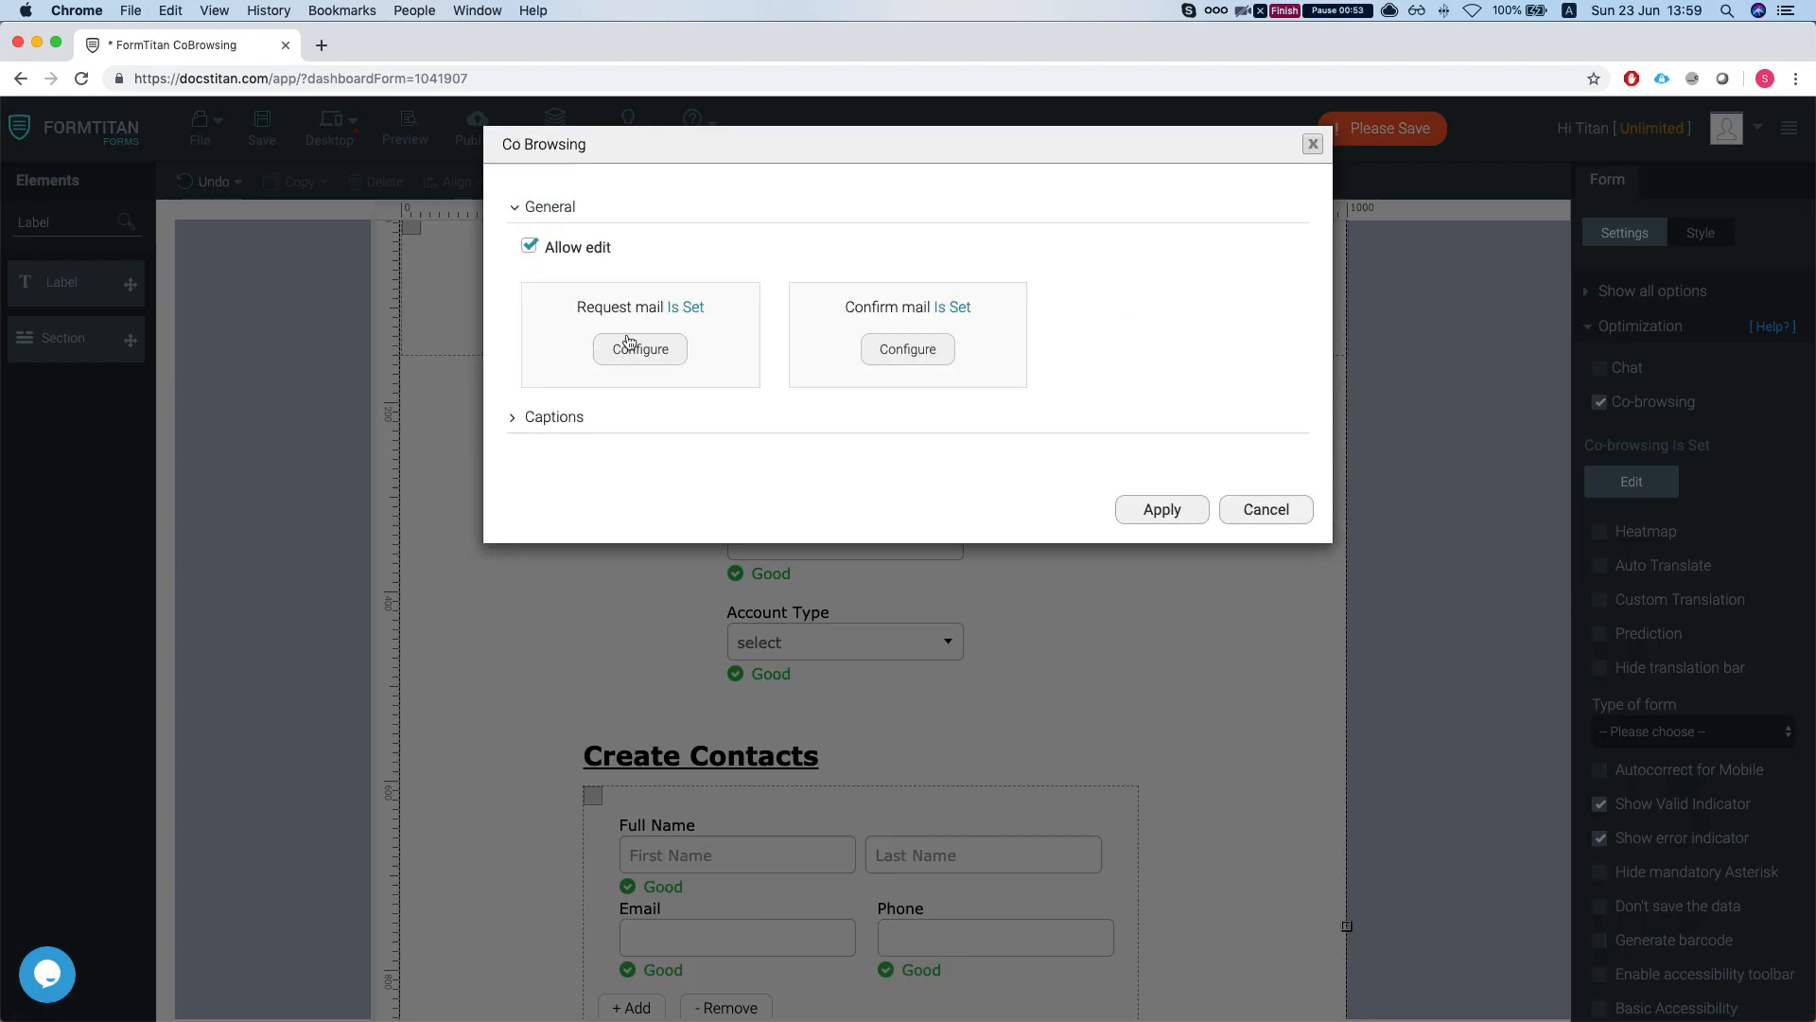
pyautogui.click(529, 248)
pyautogui.click(640, 350)
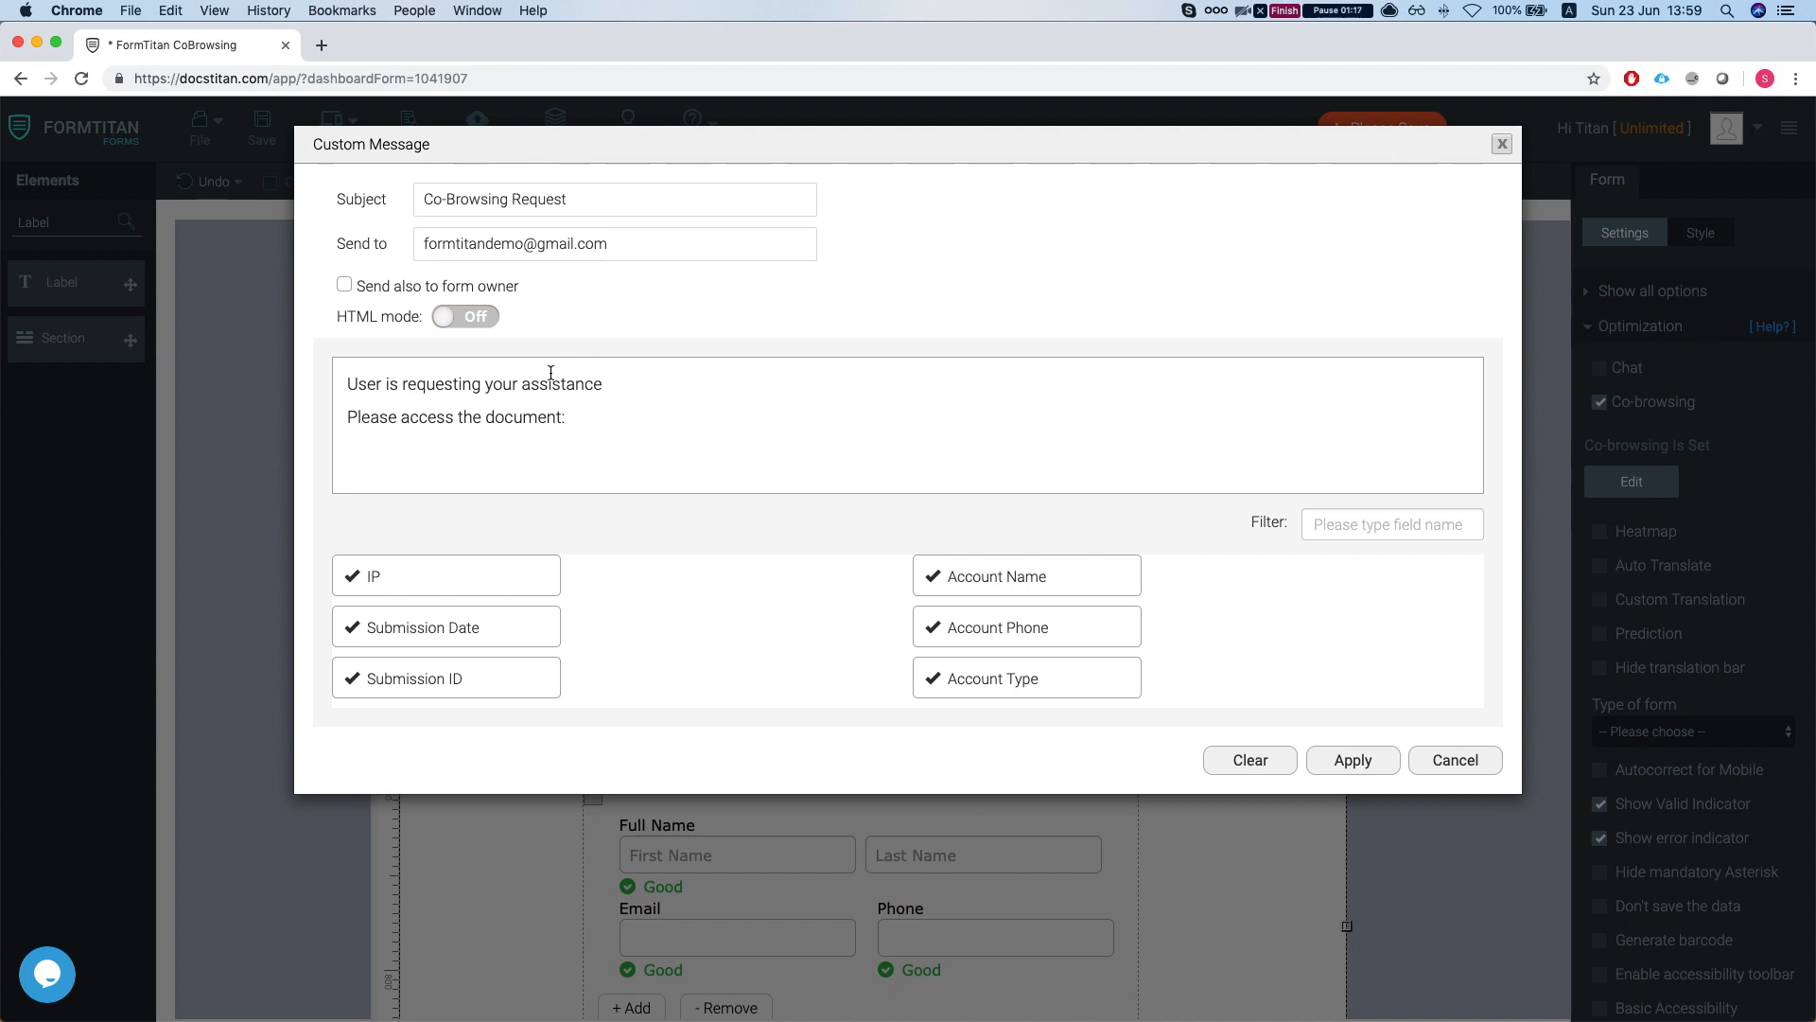
pyautogui.tripleClick(463, 255)
pyautogui.tripleClick(469, 244)
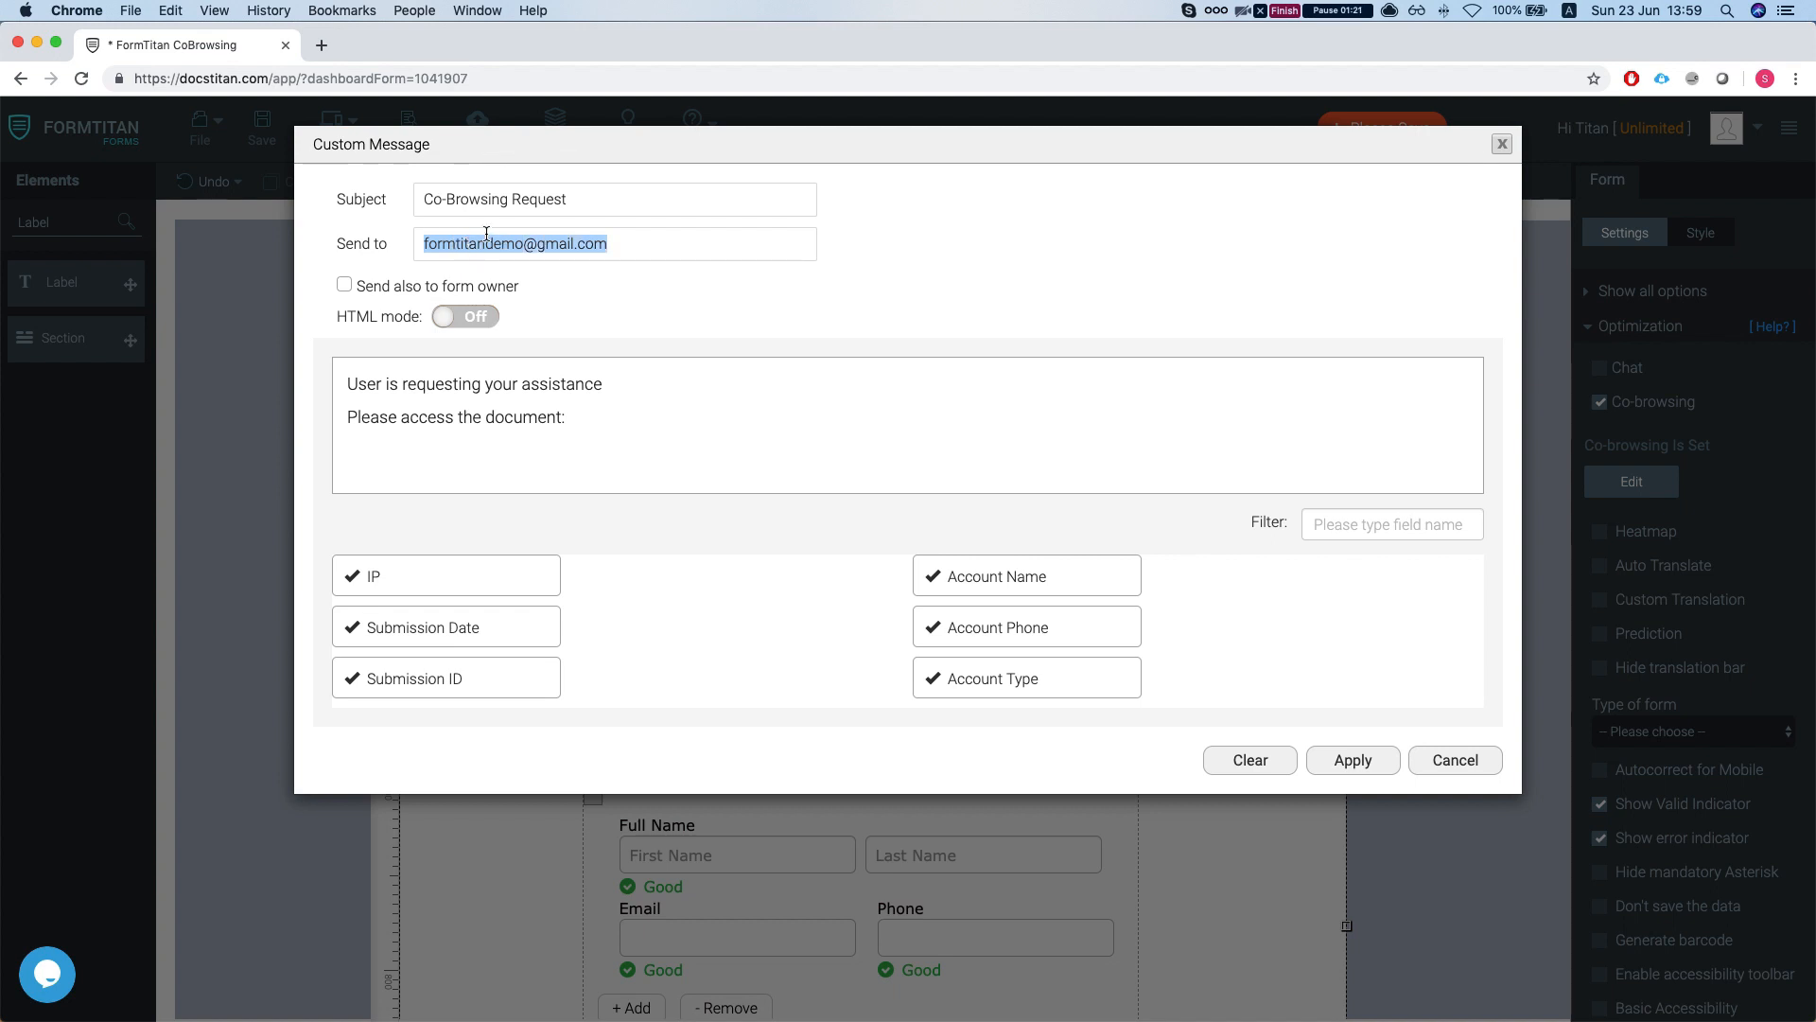
pyautogui.click(553, 383)
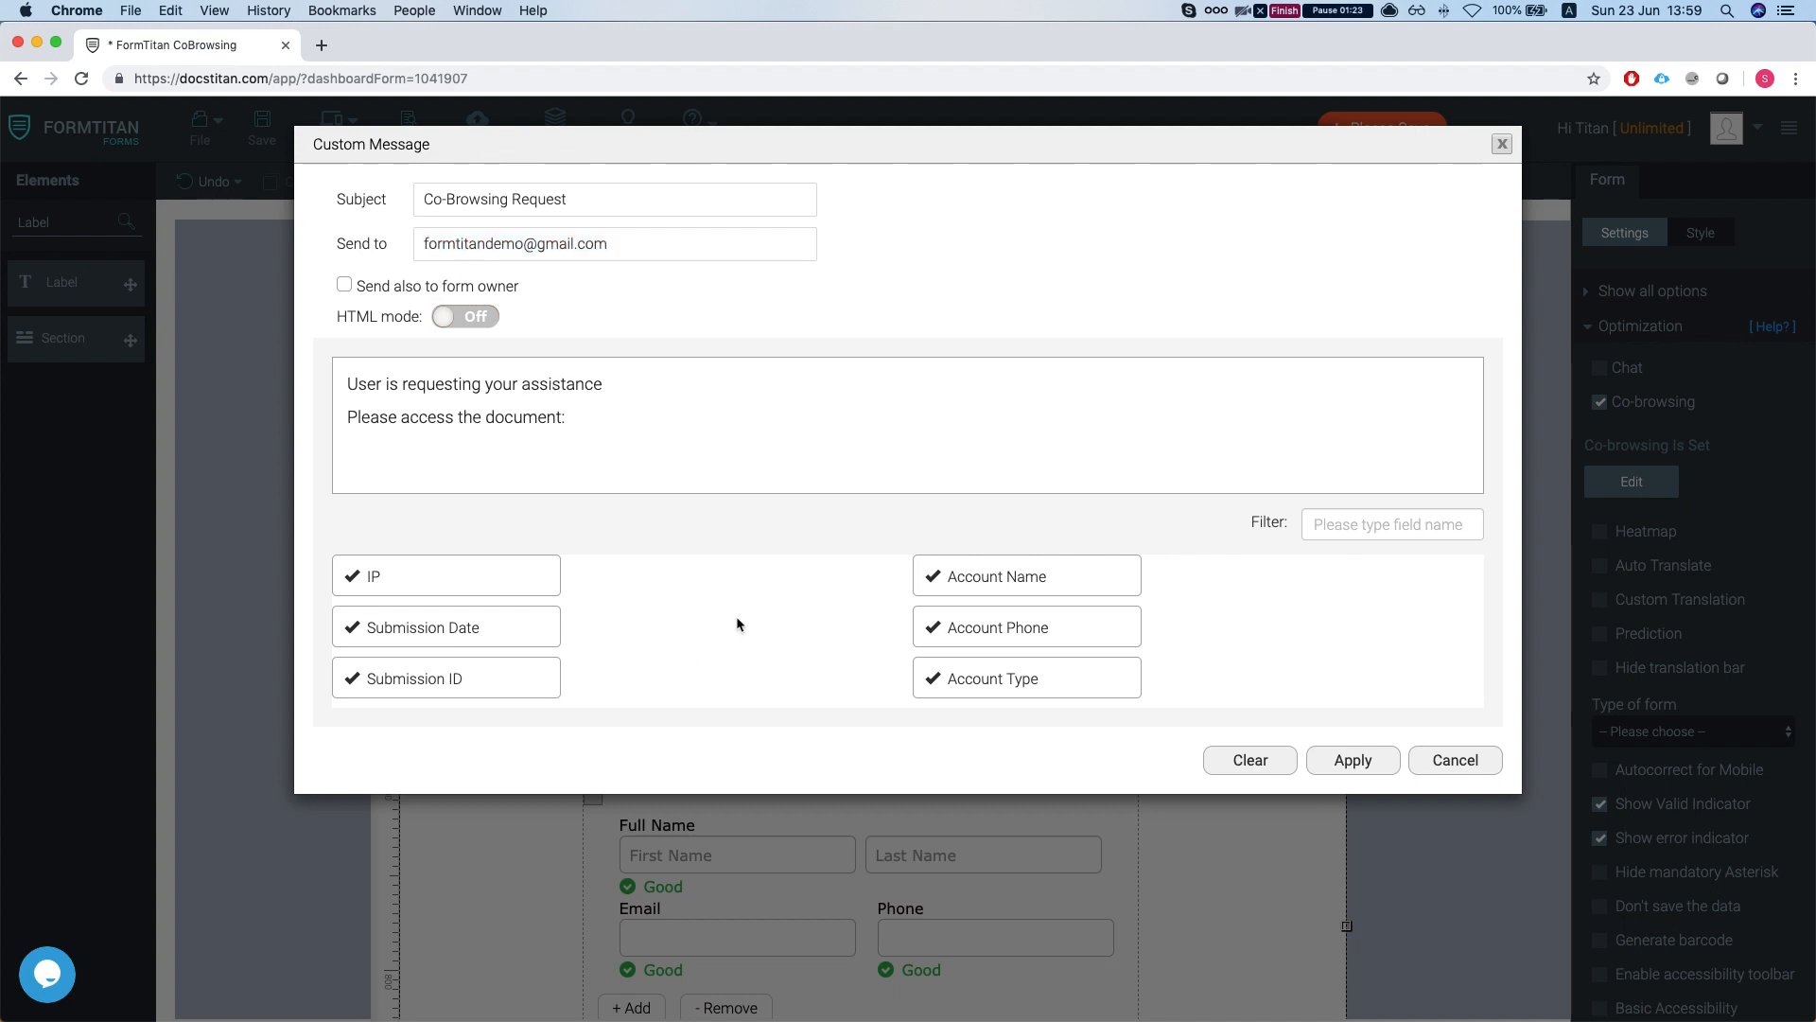
pyautogui.scroll(-5, 727, 647)
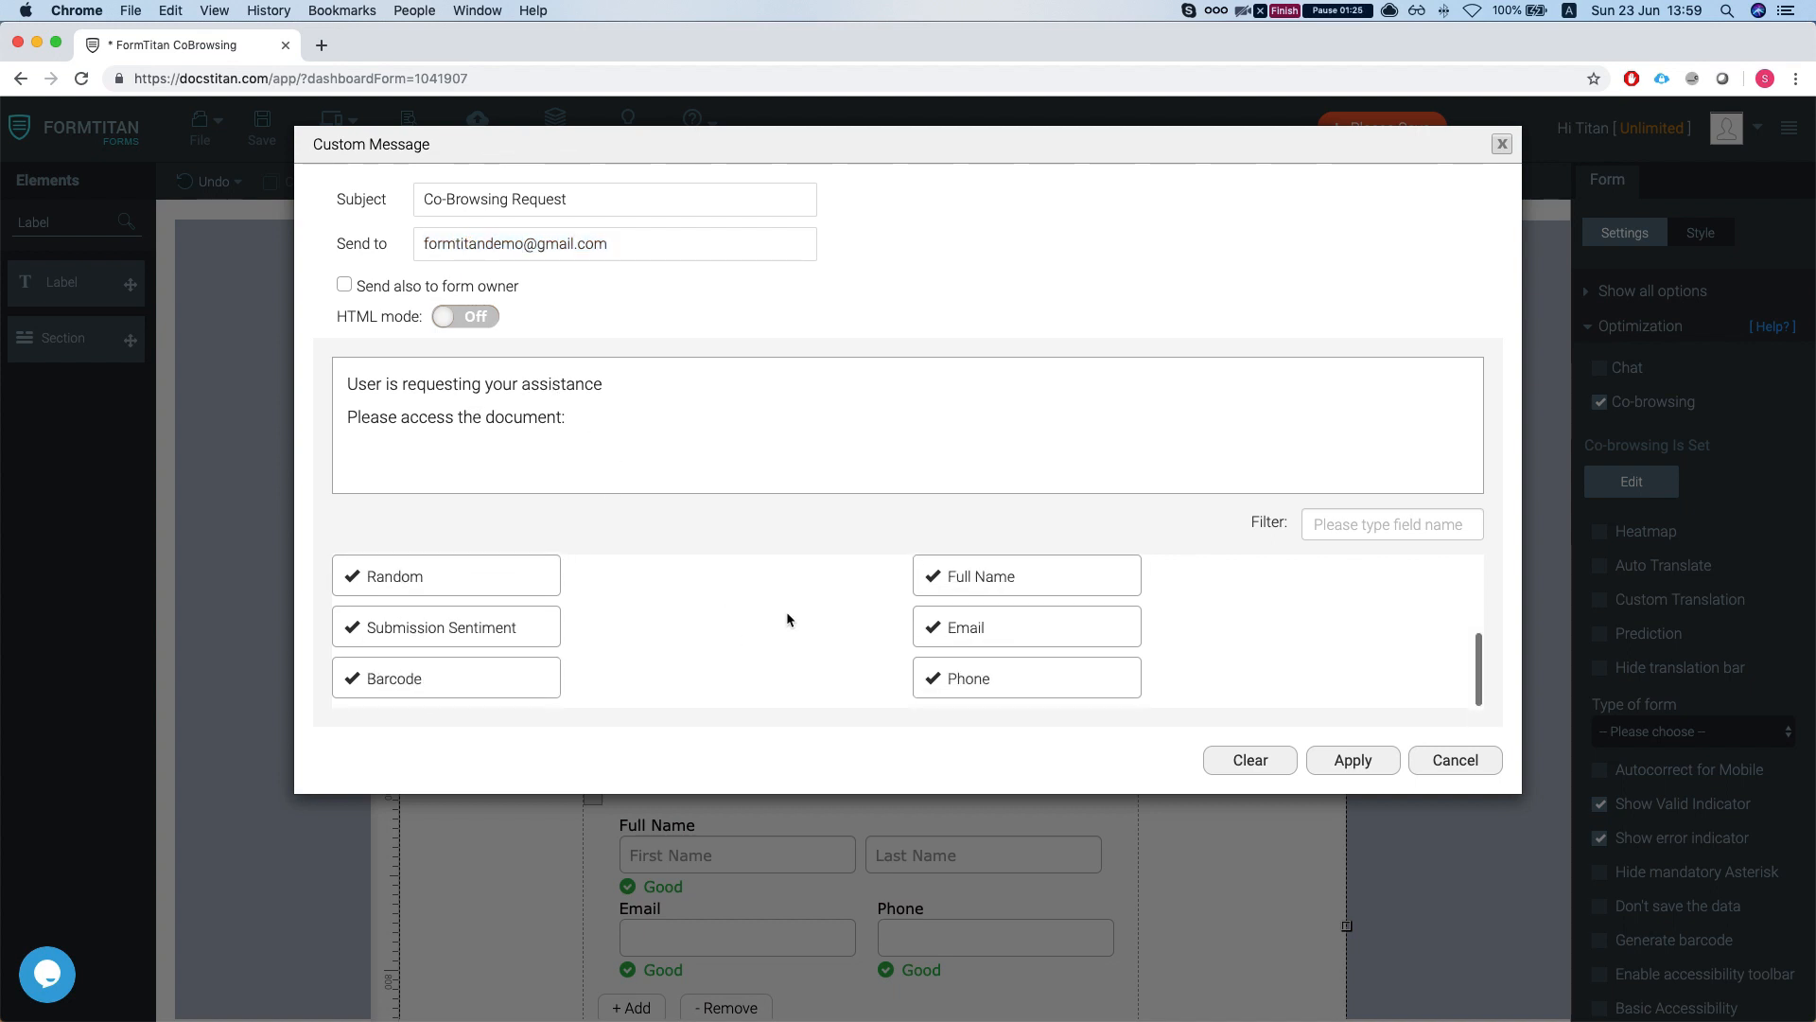
pyautogui.scroll(5, 738, 624)
pyautogui.click(629, 417)
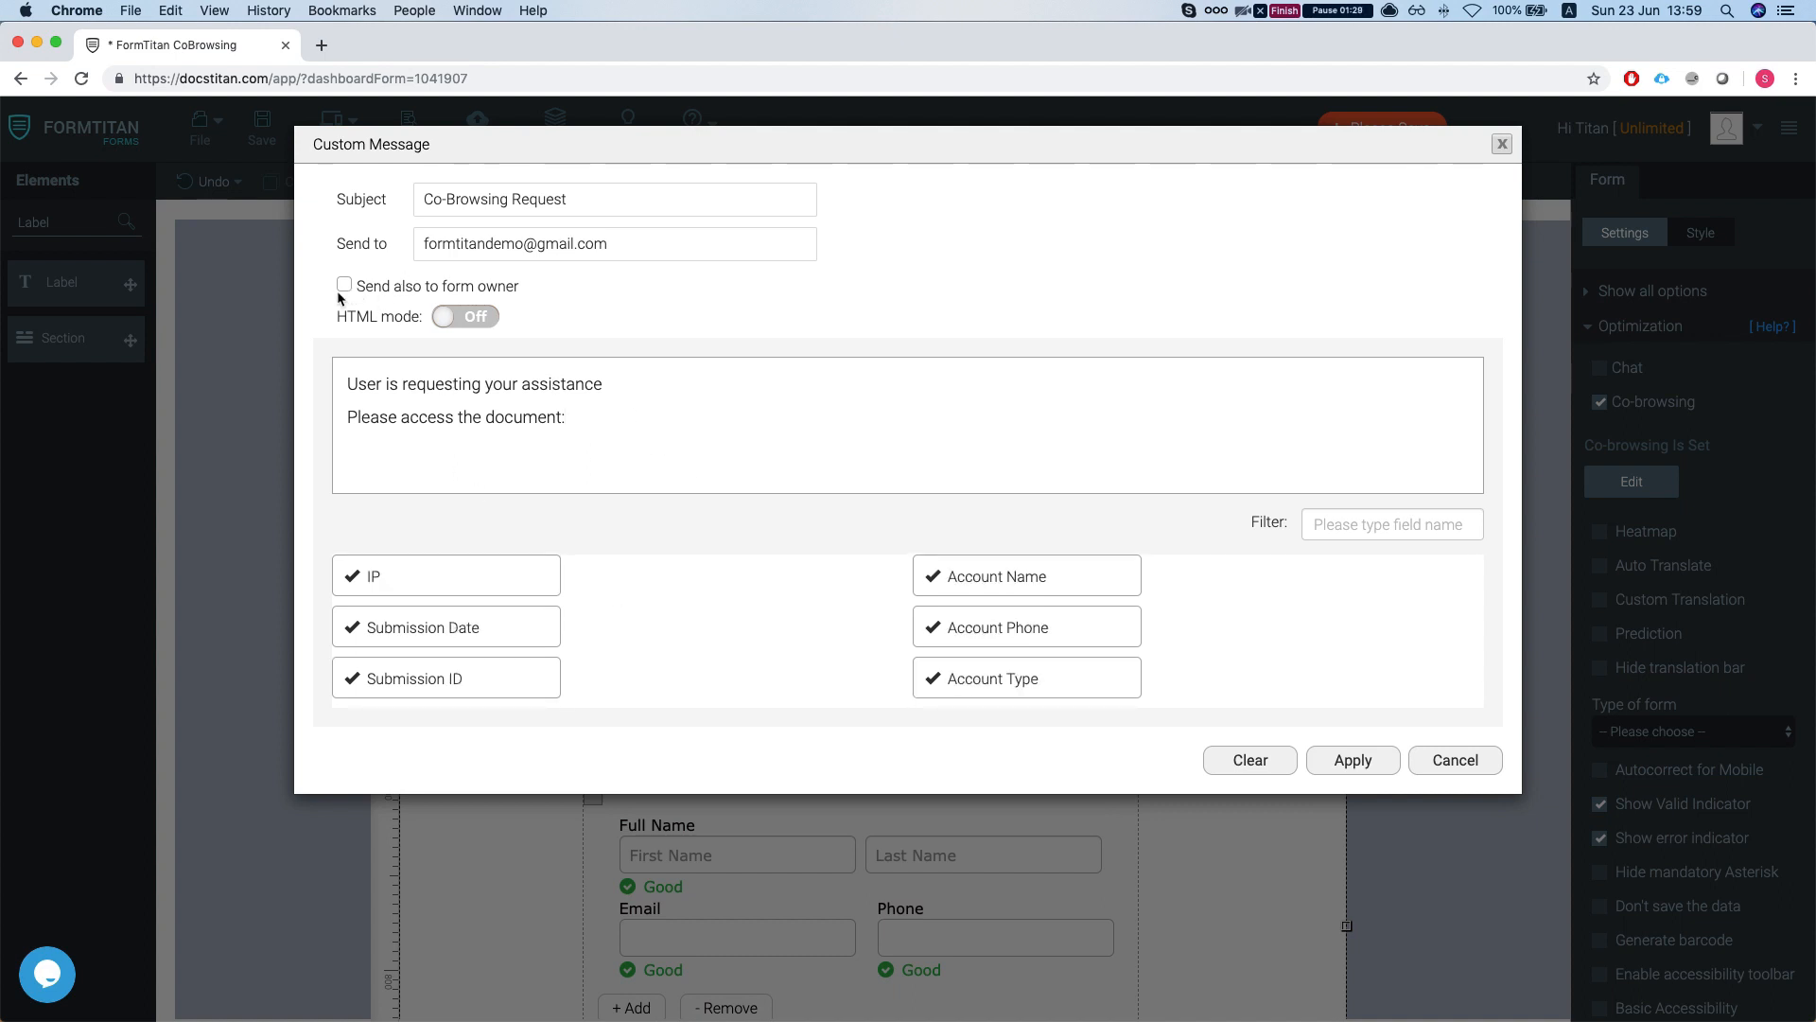
pyautogui.click(466, 316)
pyautogui.click(464, 316)
pyautogui.click(344, 286)
pyautogui.click(343, 286)
pyautogui.scroll(-5, 840, 606)
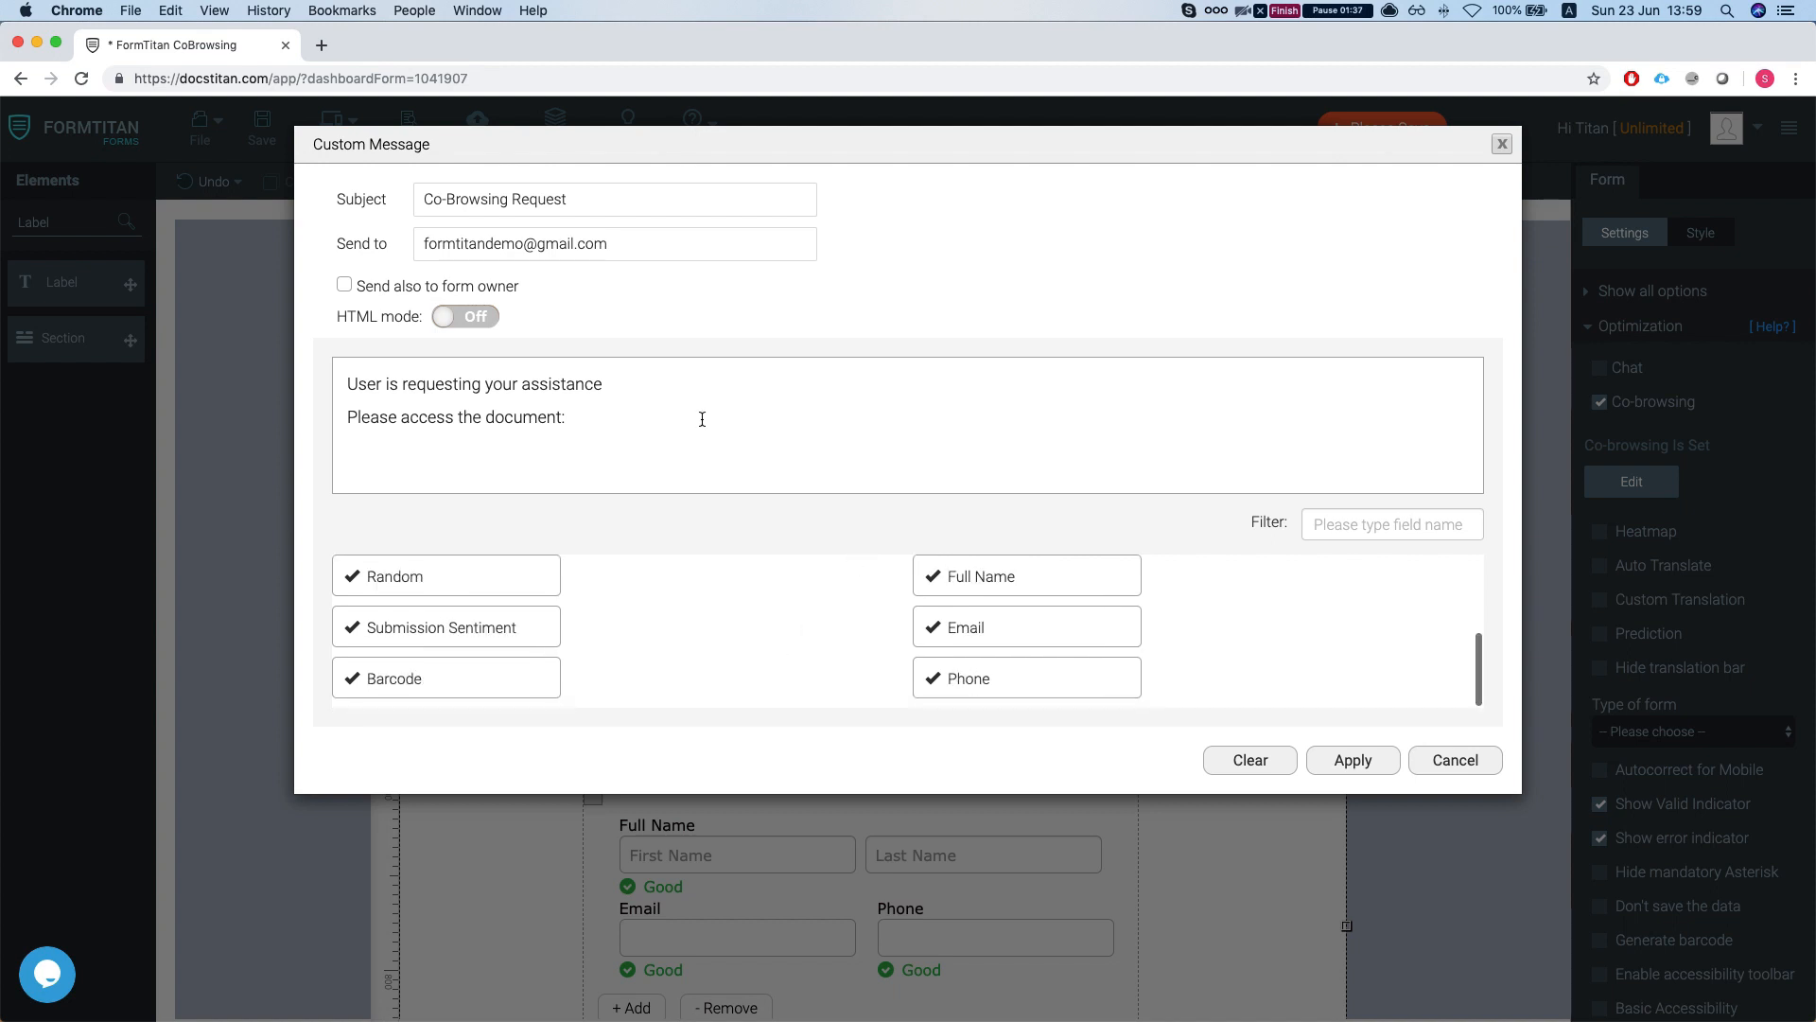
pyautogui.click(1353, 759)
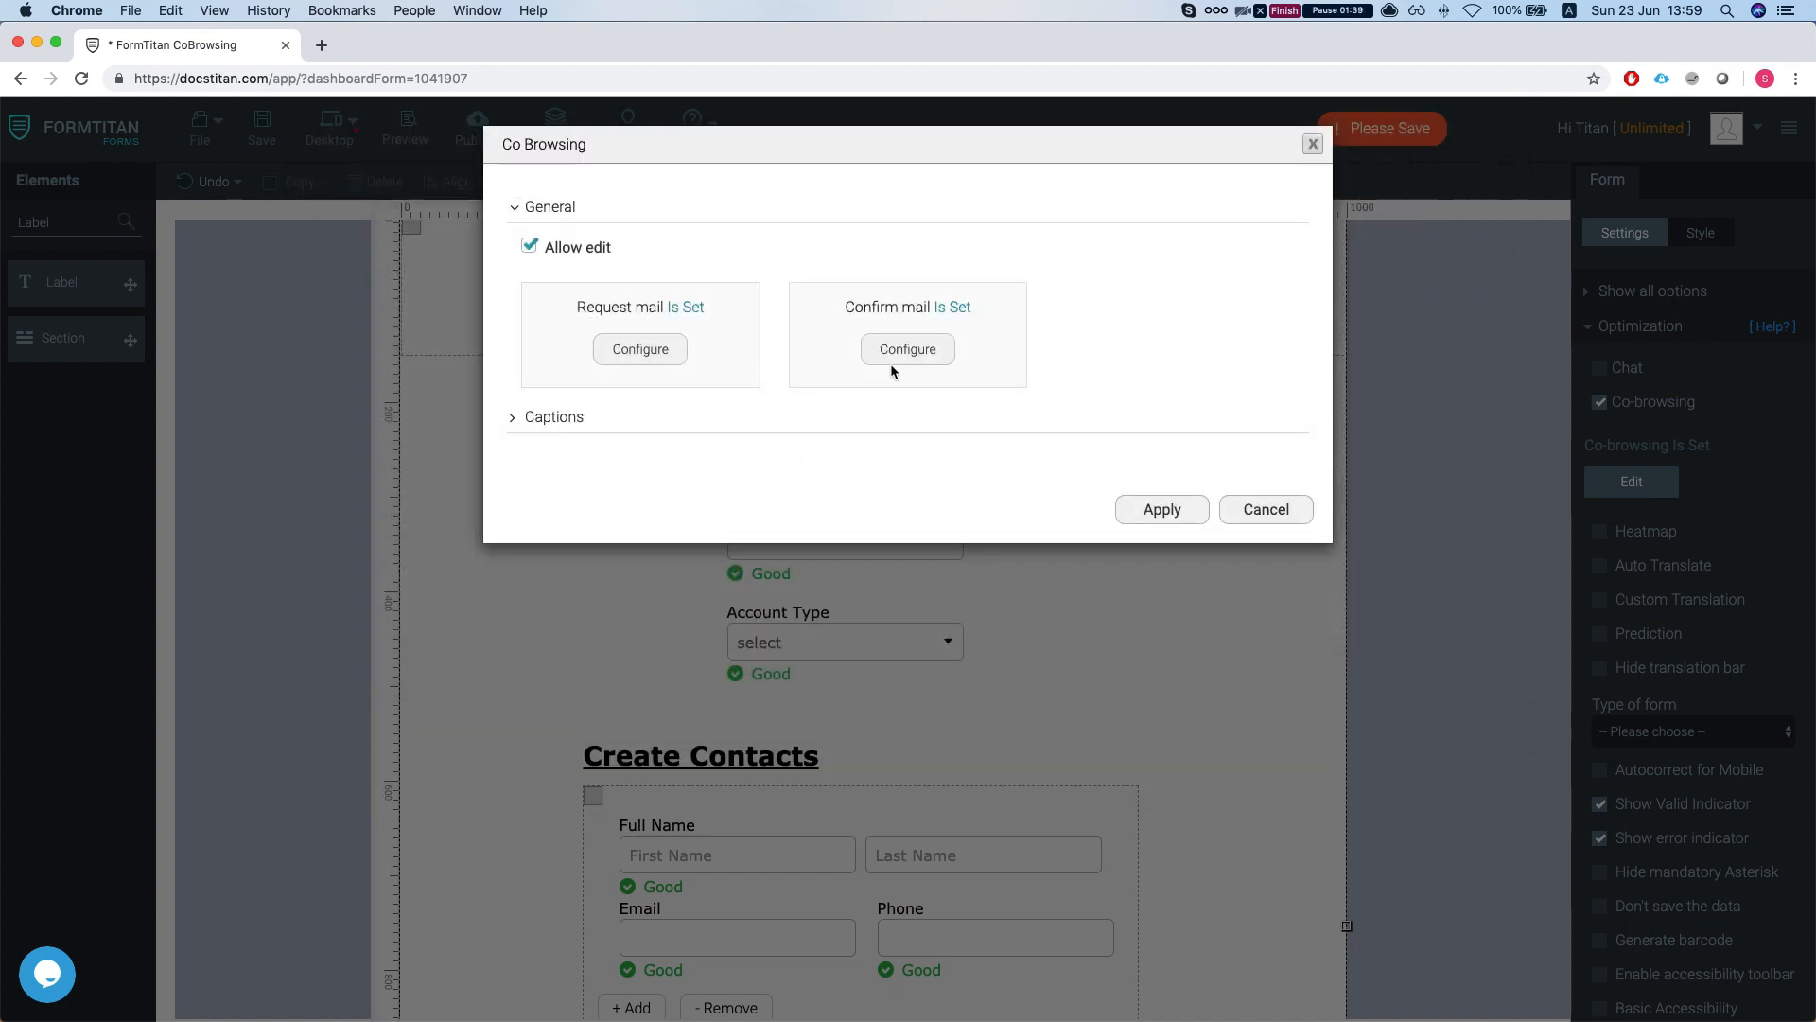
pyautogui.click(910, 350)
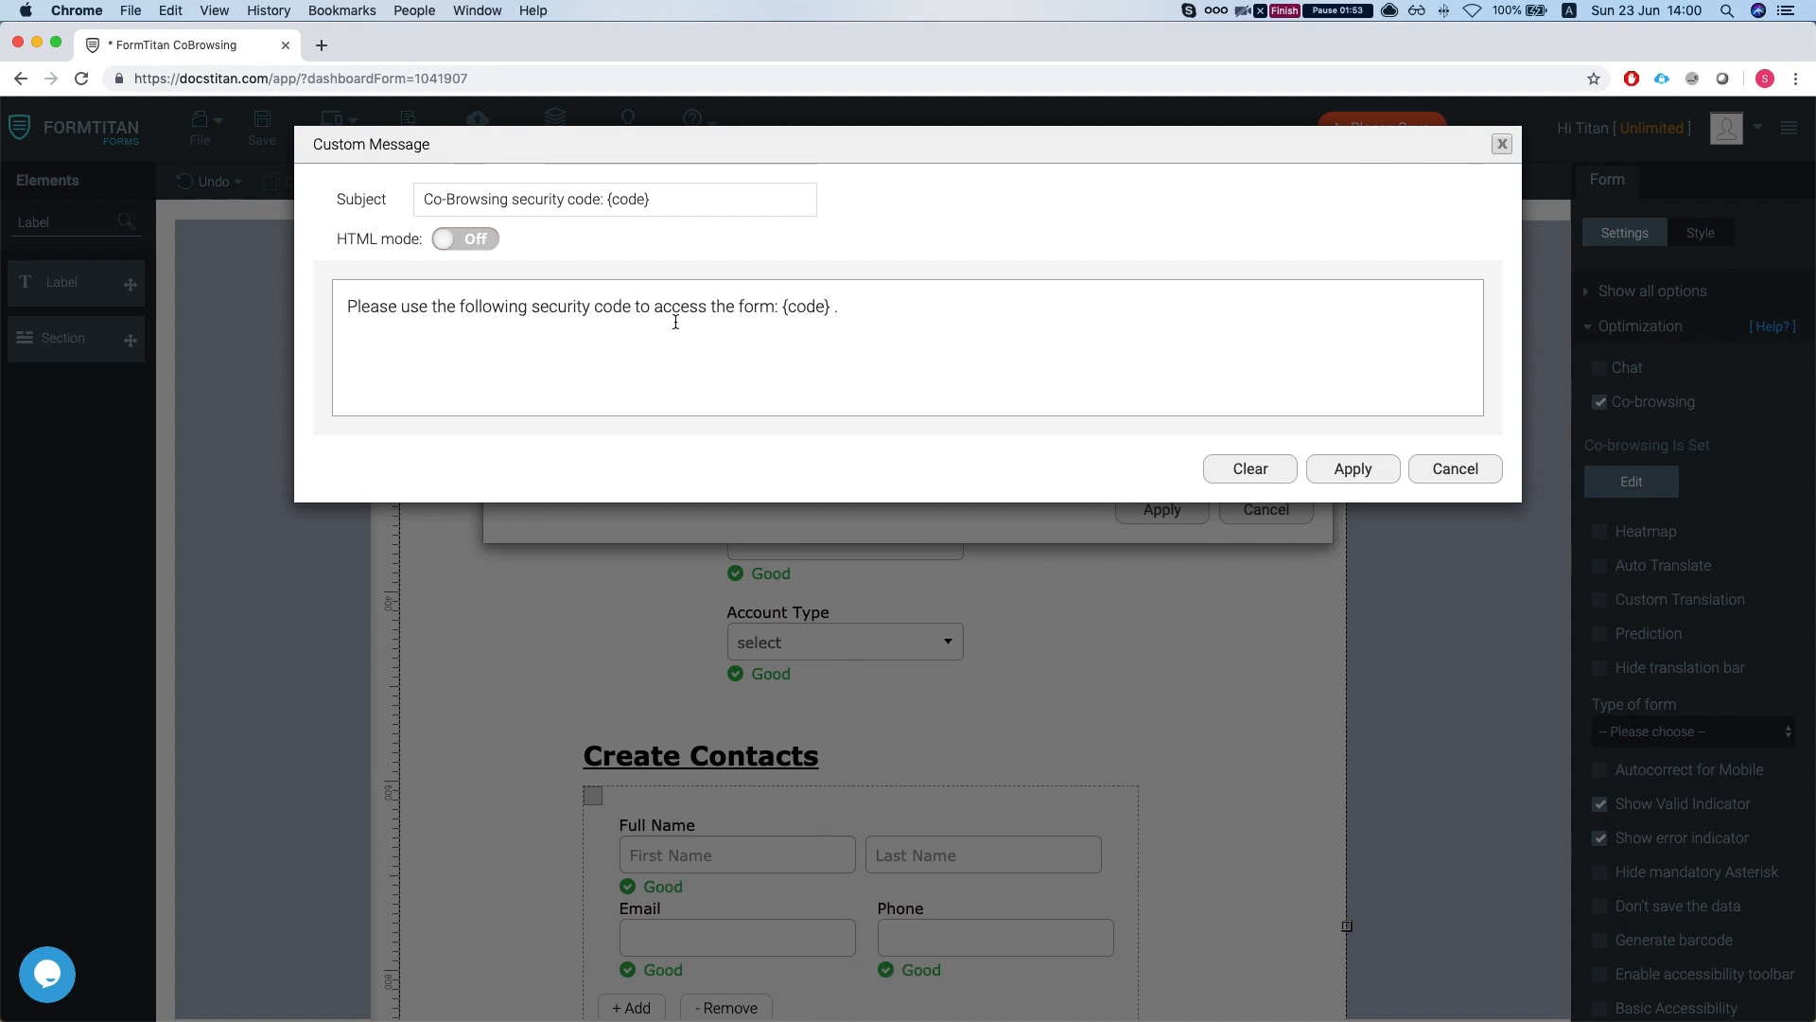
pyautogui.moveTo(781, 306); pyautogui.dragTo(831, 310)
pyautogui.click(816, 331)
pyautogui.click(1343, 469)
# - Review the co-browsing Captions, including the 'Avatar for support' label
pyautogui.click(530, 417)
pyautogui.scroll(-2, 689, 508)
pyautogui.scroll(-5, 851, 426)
pyautogui.scroll(6, 726, 444)
pyautogui.scroll(-3, 662, 435)
pyautogui.moveTo(527, 410); pyautogui.dragTo(637, 410)
pyautogui.click(637, 409)
# - Apply the Co Browsing settings and save the form with Cmd+S
pyautogui.scroll(-5, 738, 515)
pyautogui.scroll(7, 738, 521)
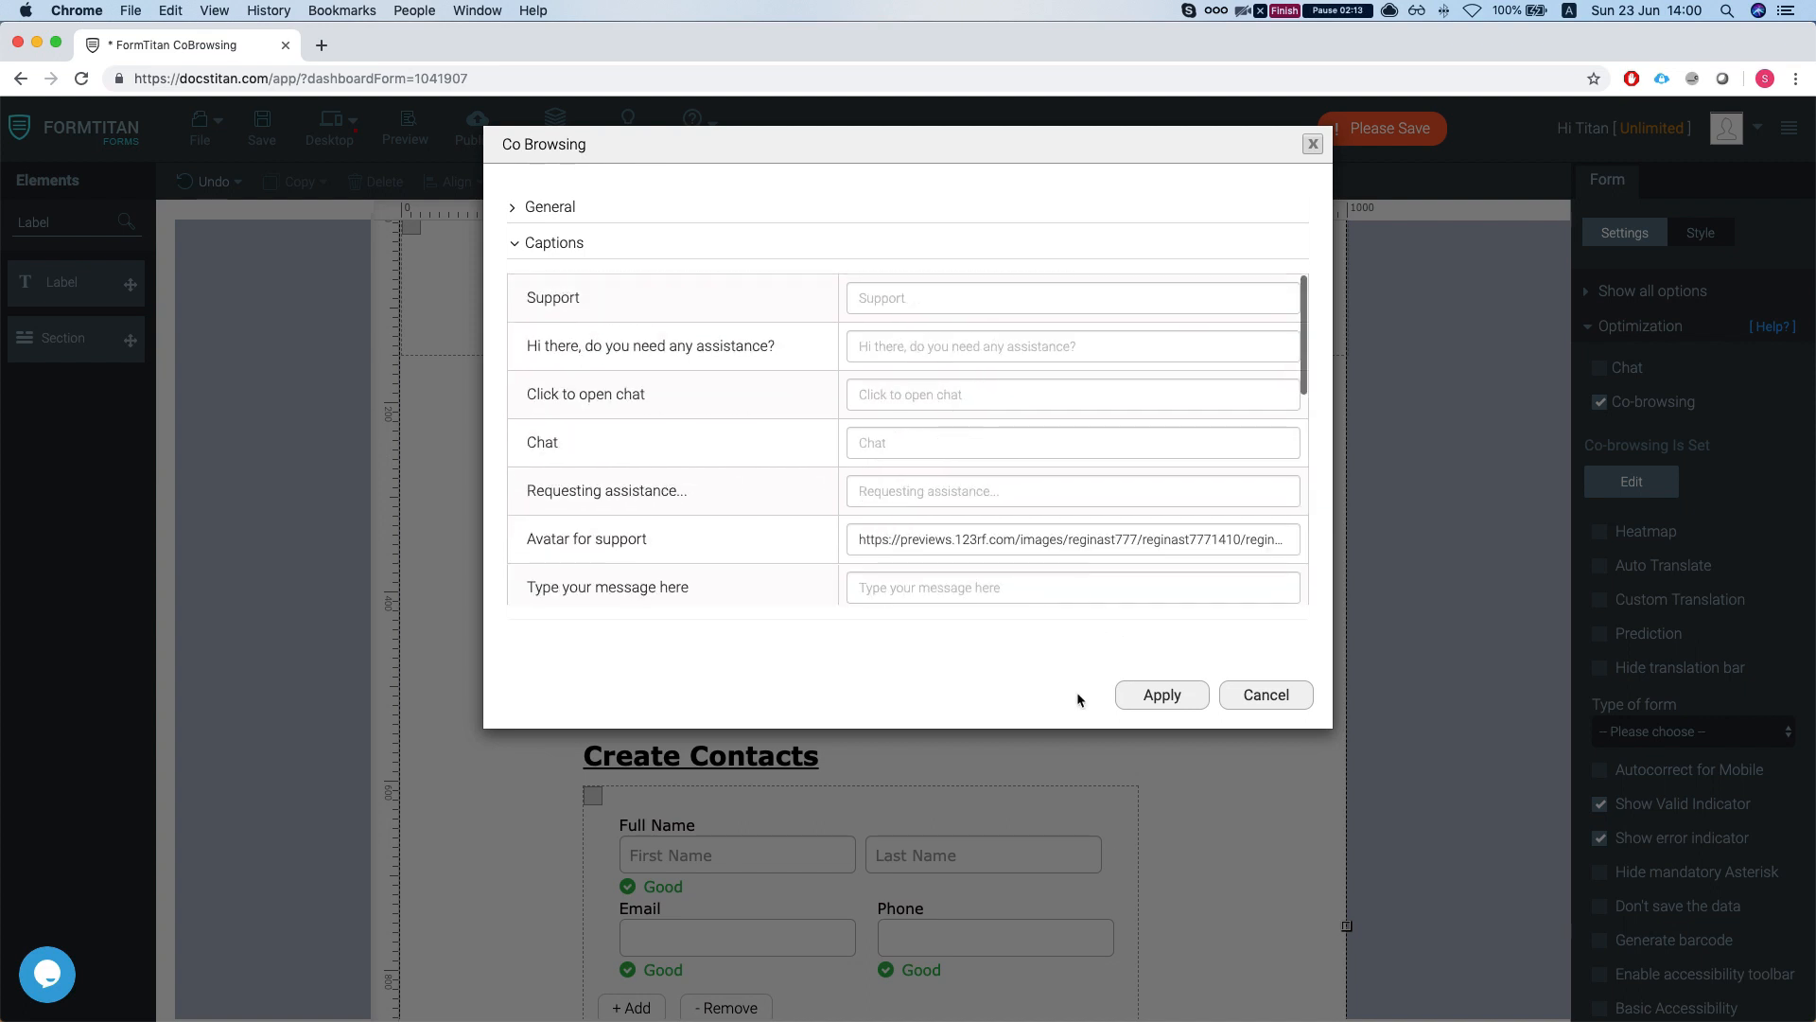
pyautogui.click(1155, 695)
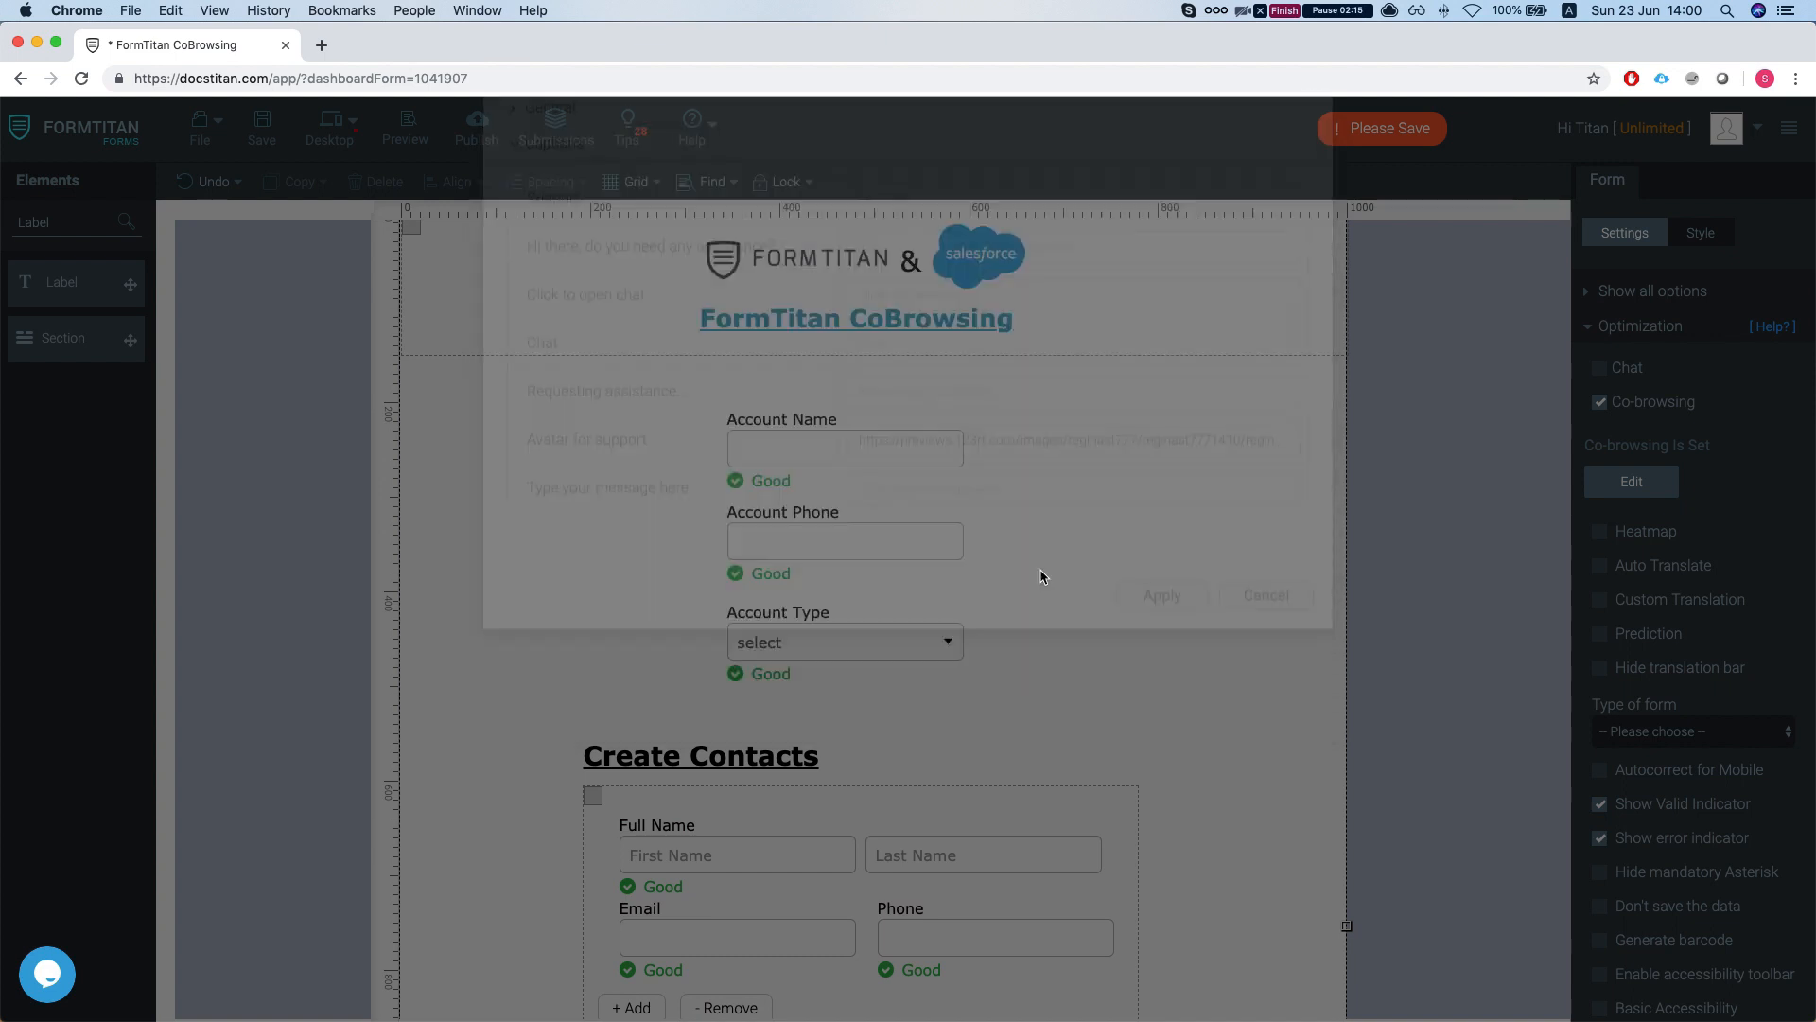
pyautogui.press('super+s')
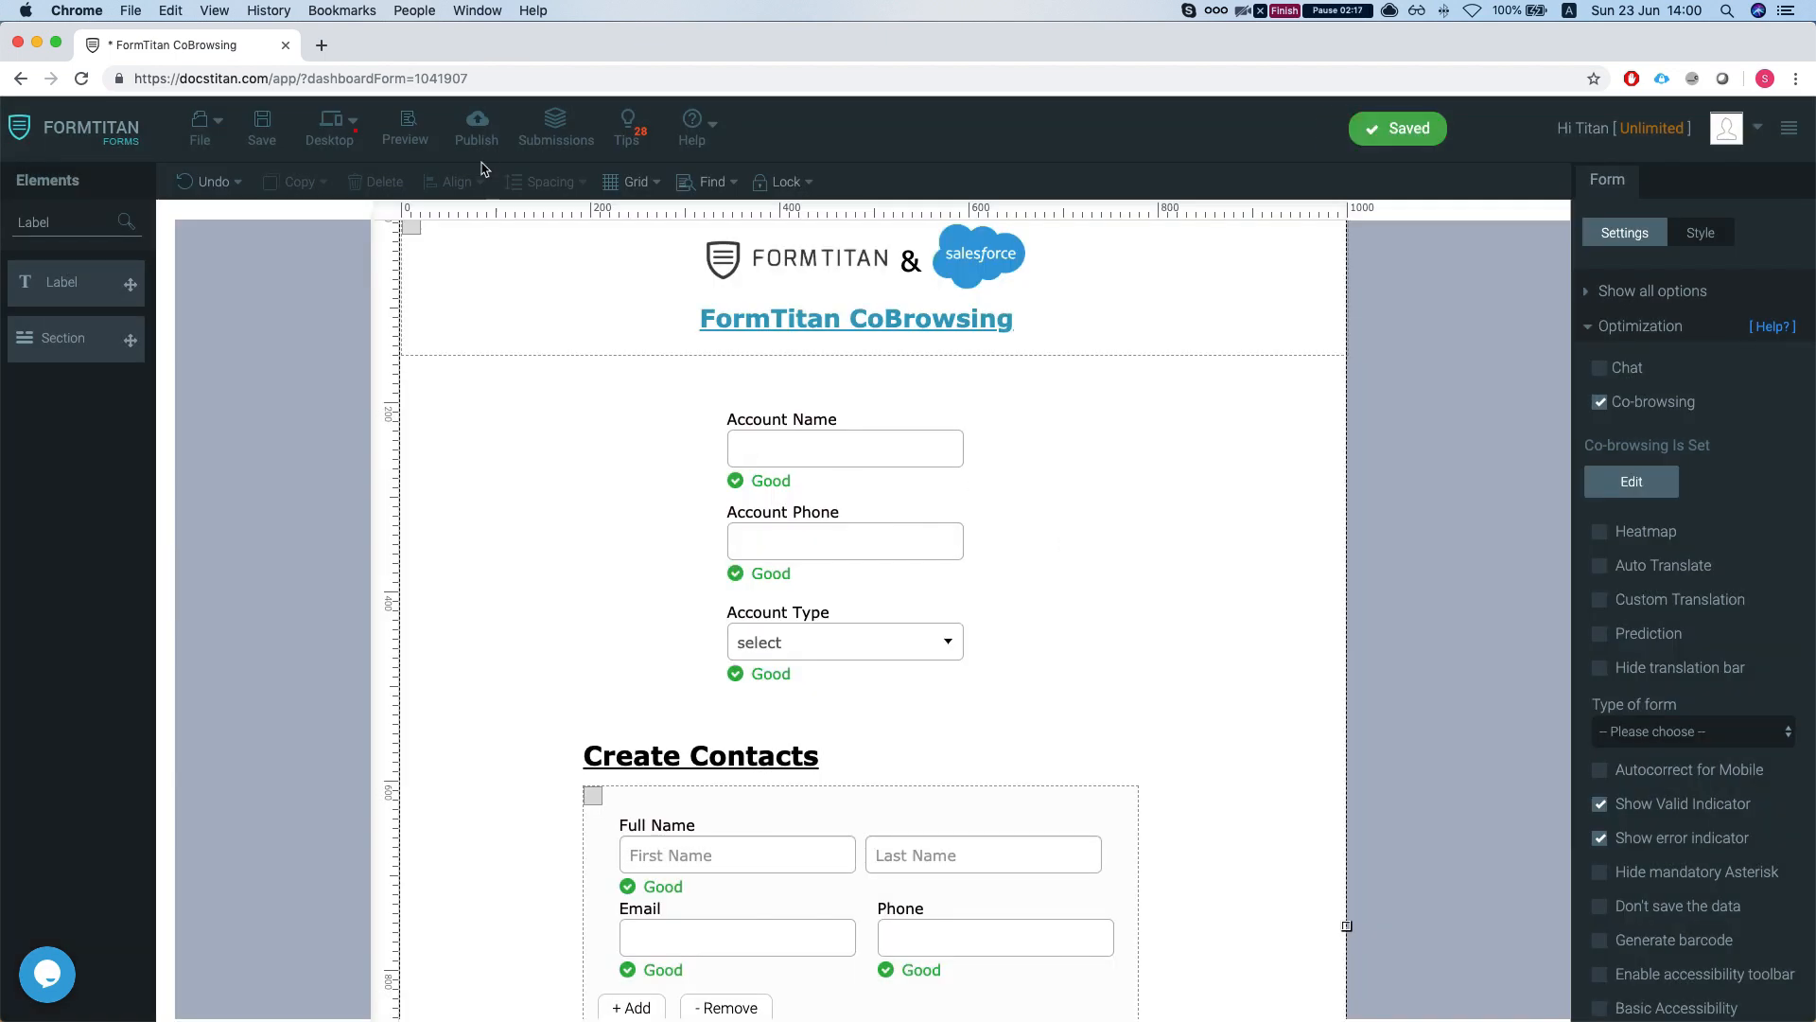
# - View the published form live, request chat assistance, and dock Chrome to the left half
pyautogui.click(479, 156)
pyautogui.click(1173, 220)
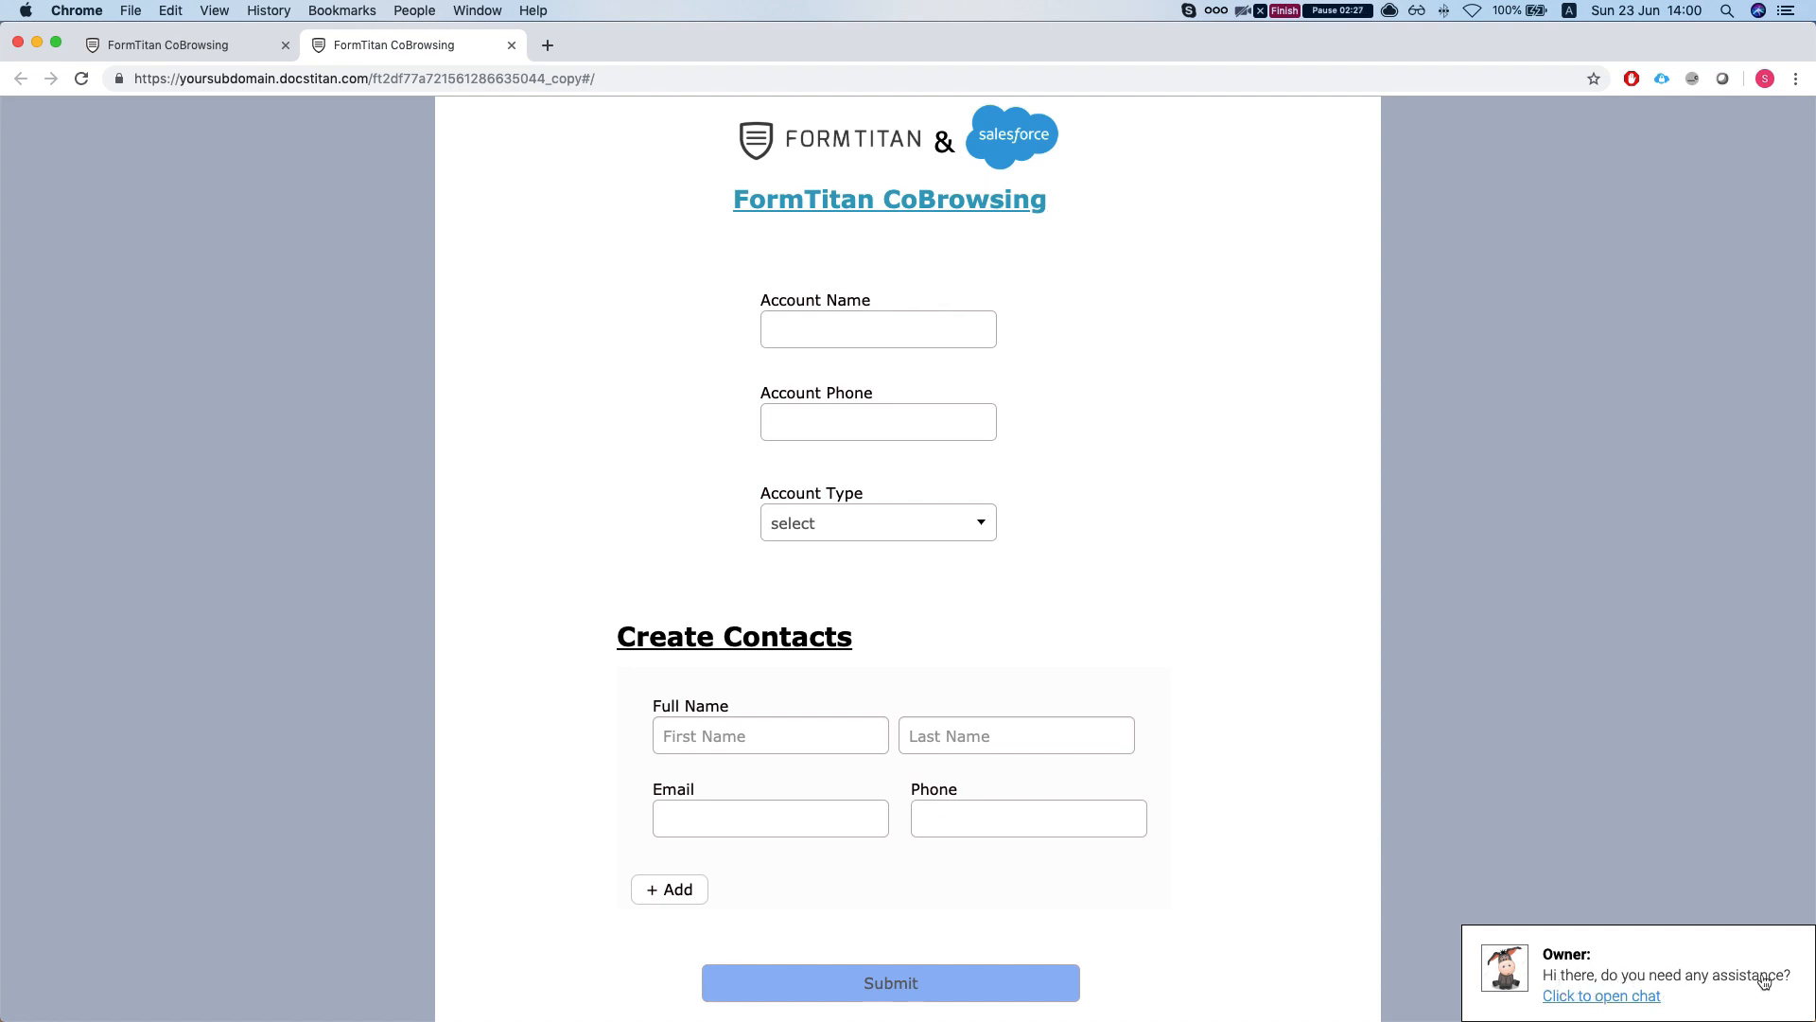
pyautogui.click(1620, 1005)
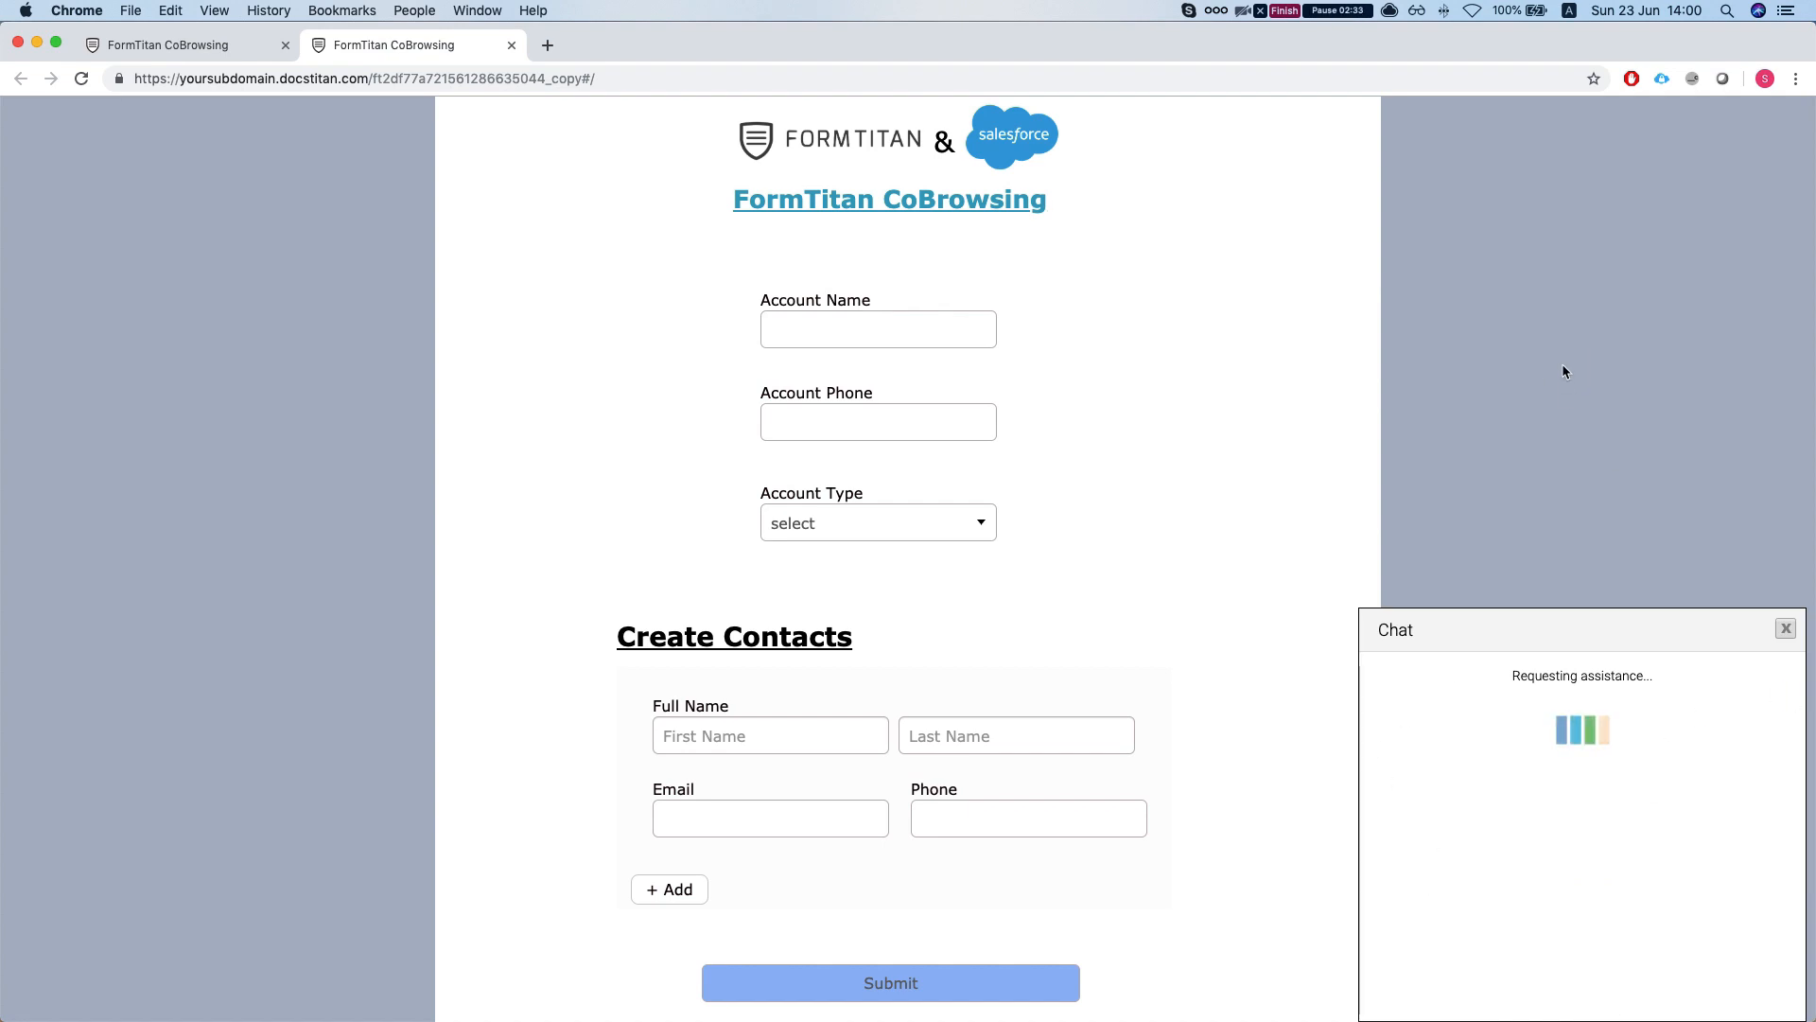
pyautogui.press('alt+super+Left')
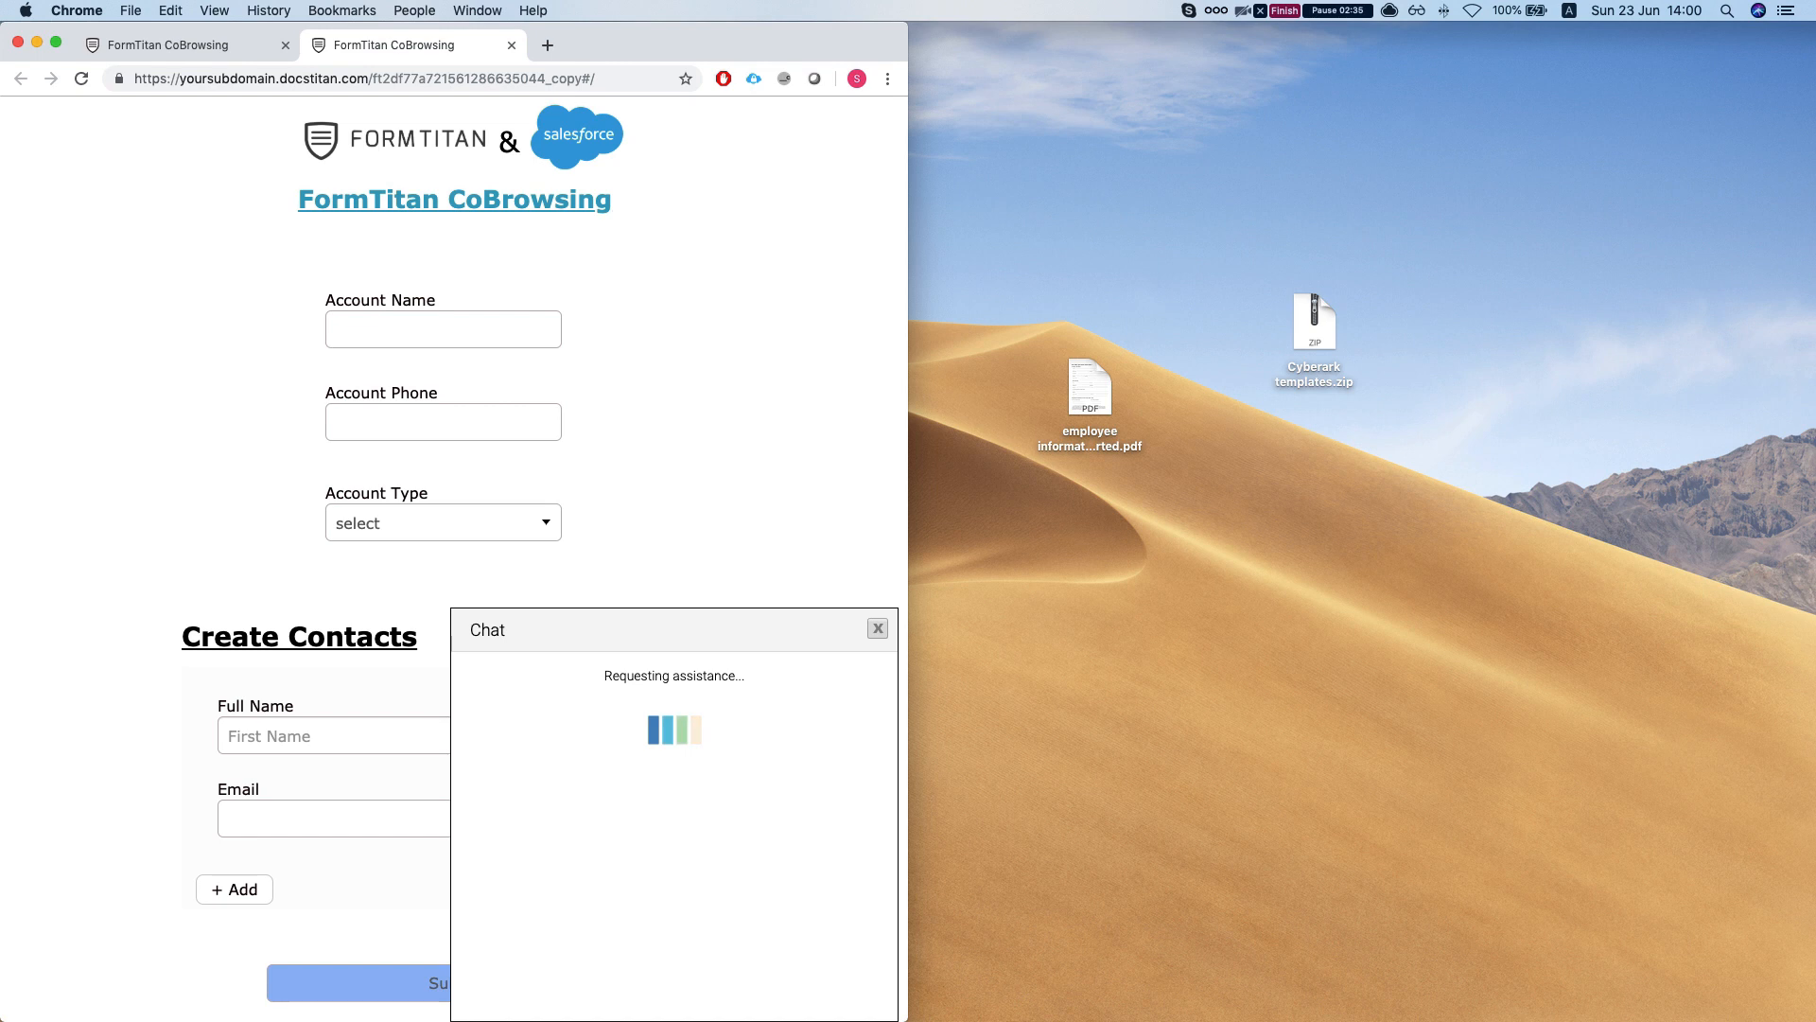
# - Dock Gmail to the right half and follow the Co-Browsing Request email's document link
pyautogui.moveTo(1815, 64); pyautogui.dragTo(1124, 38)
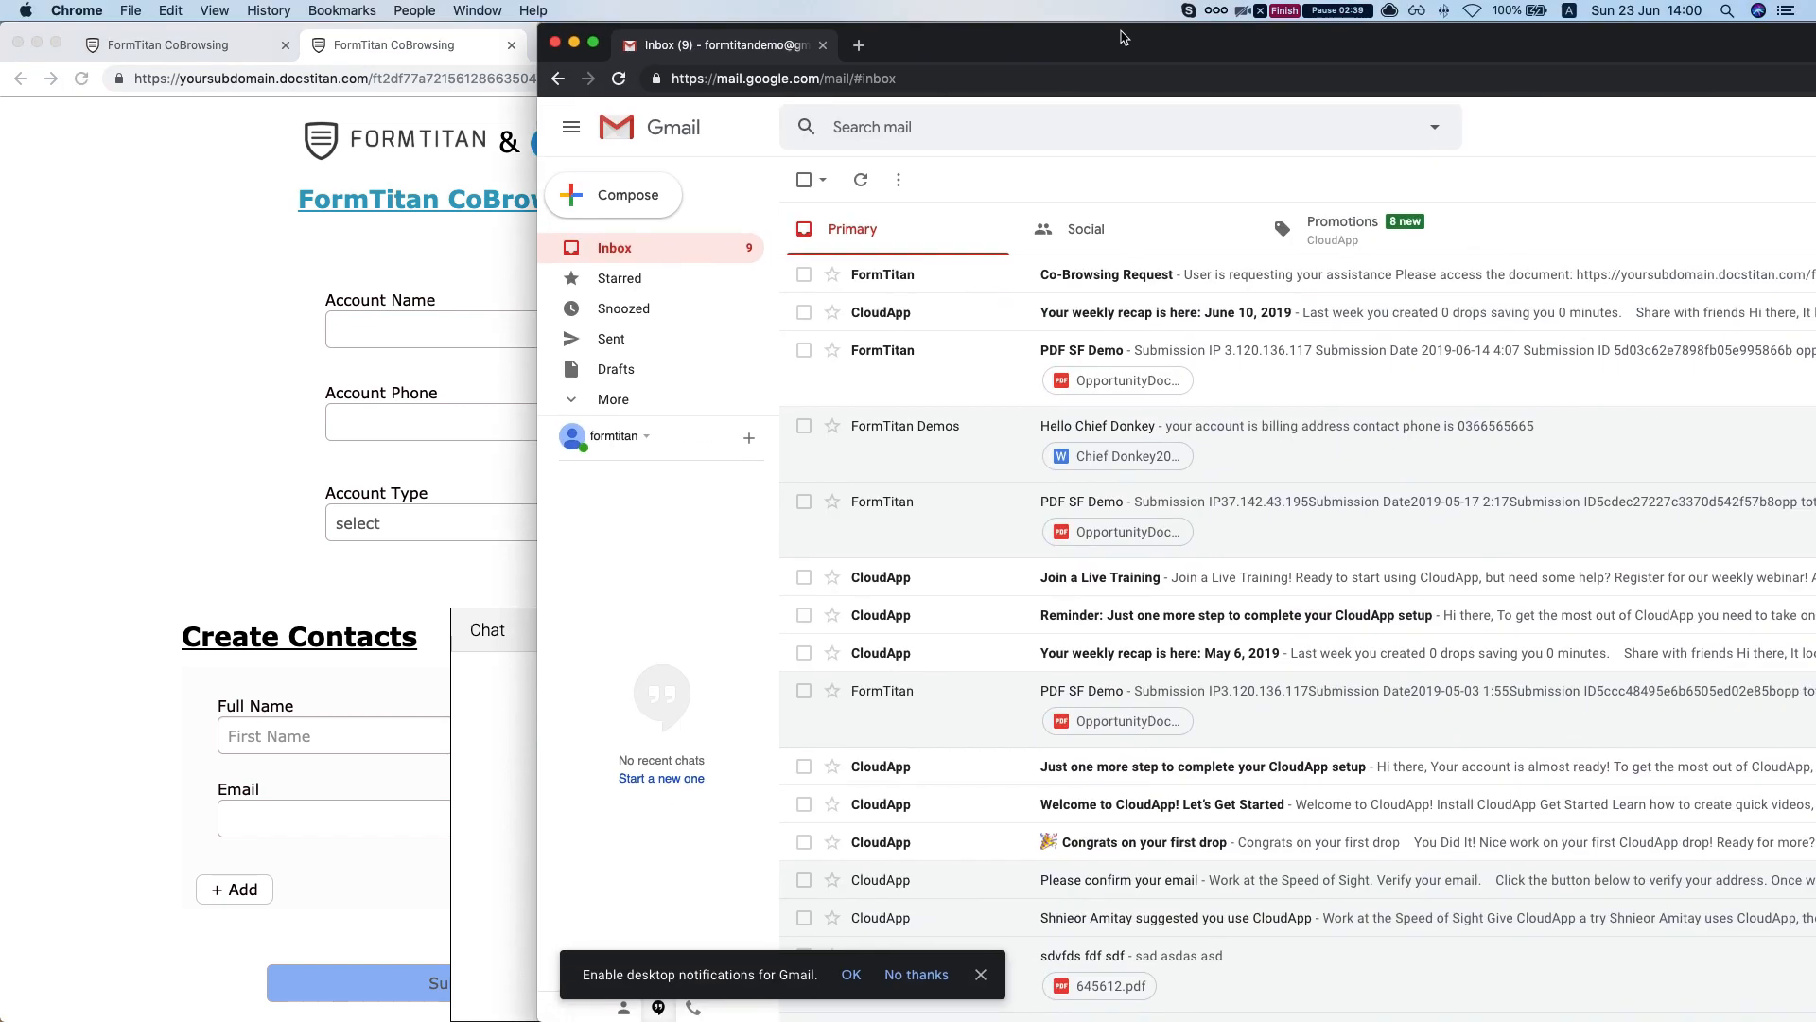
pyautogui.press('alt+super+Right')
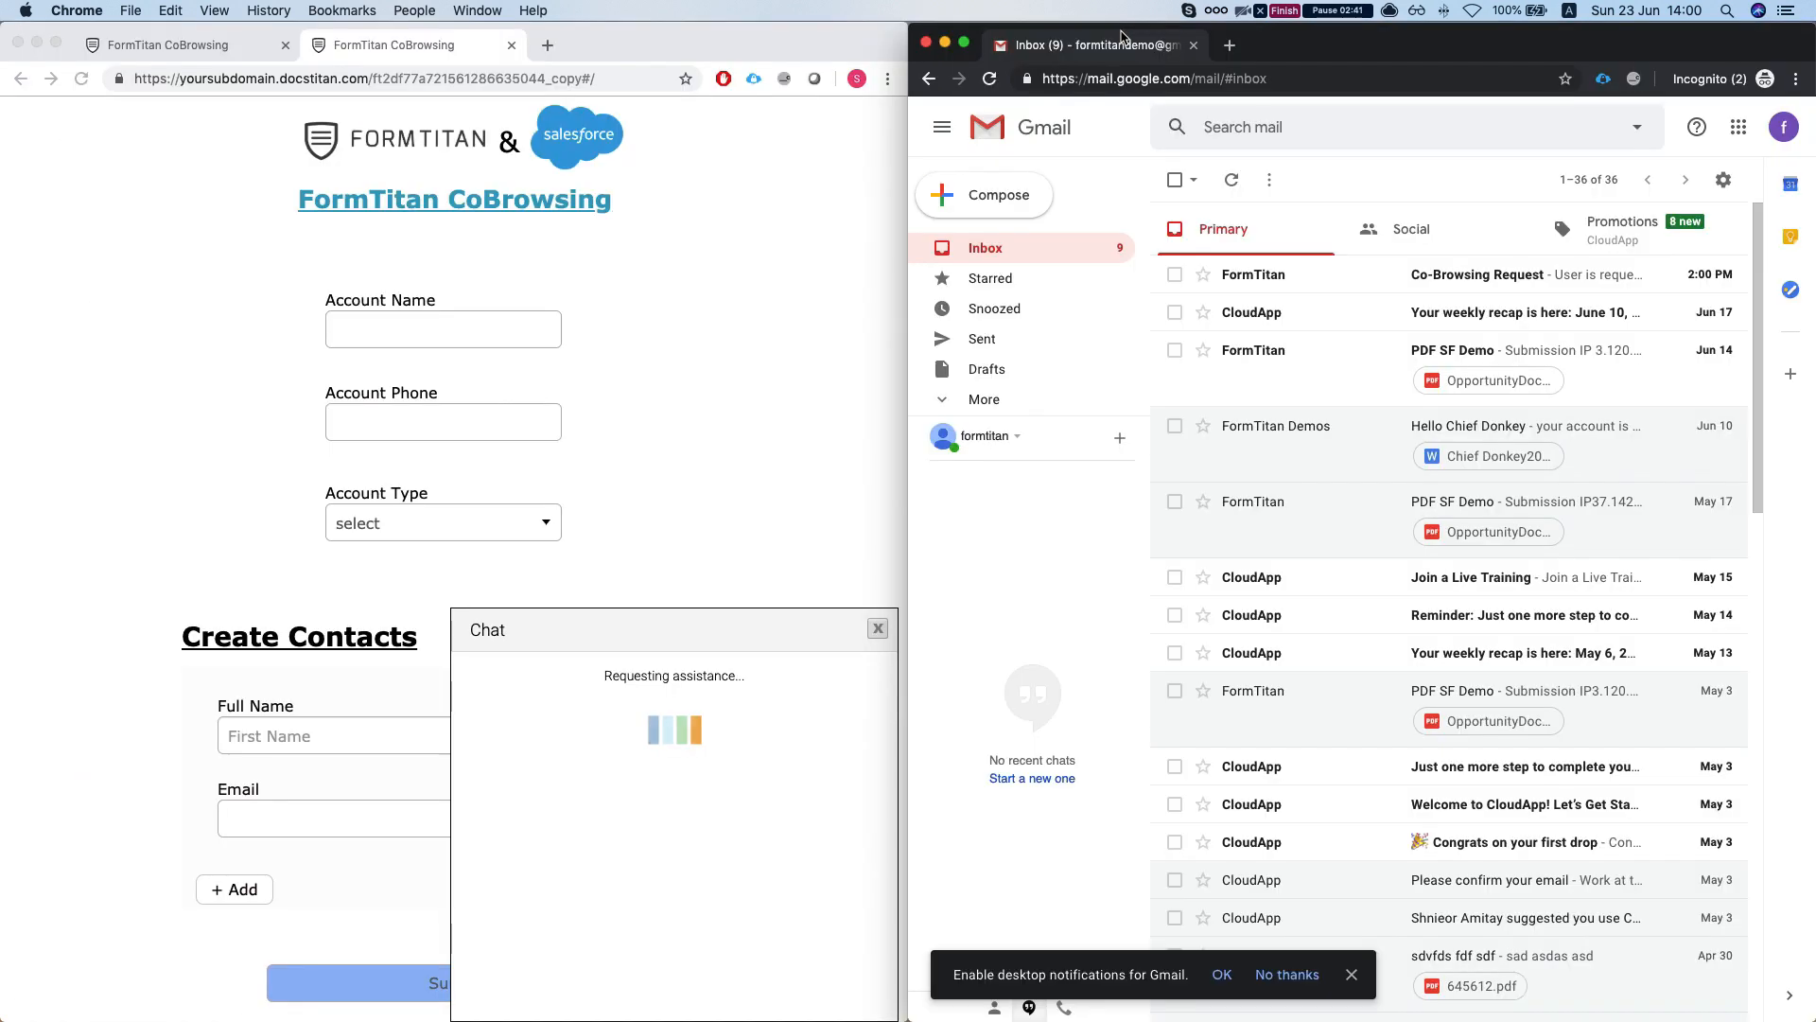
pyautogui.click(823, 278)
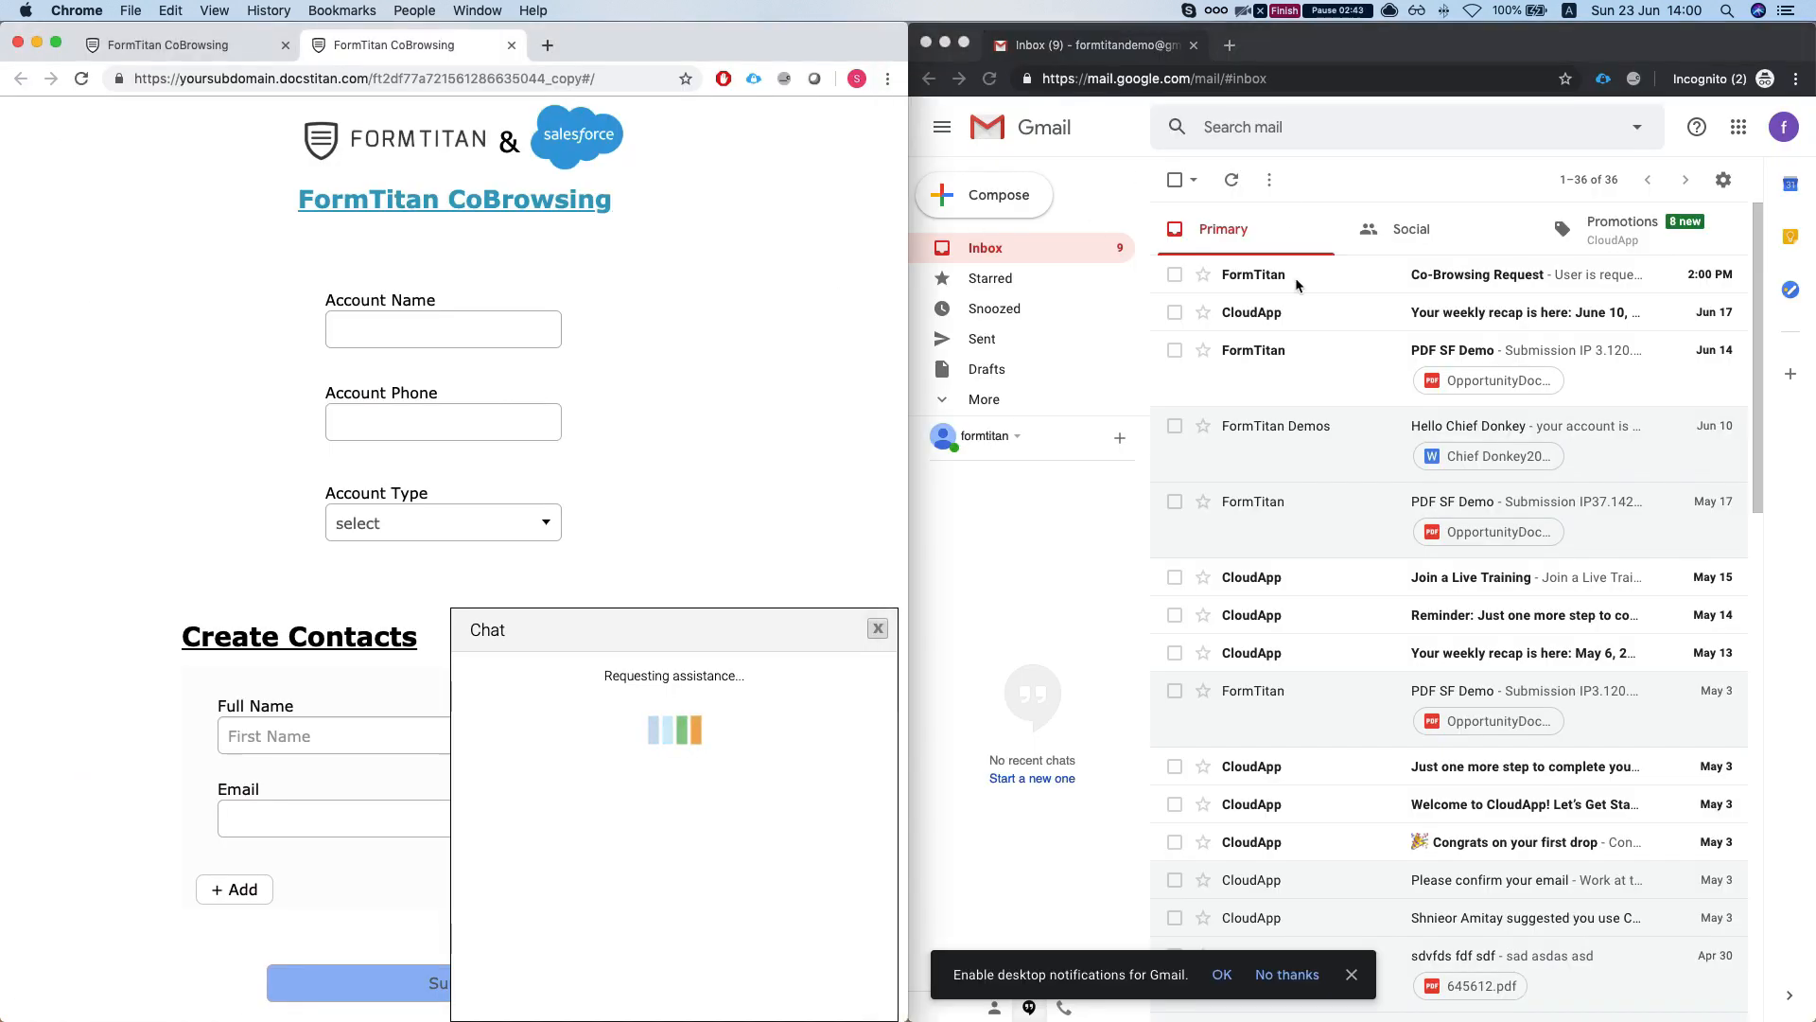
pyautogui.click(1266, 286)
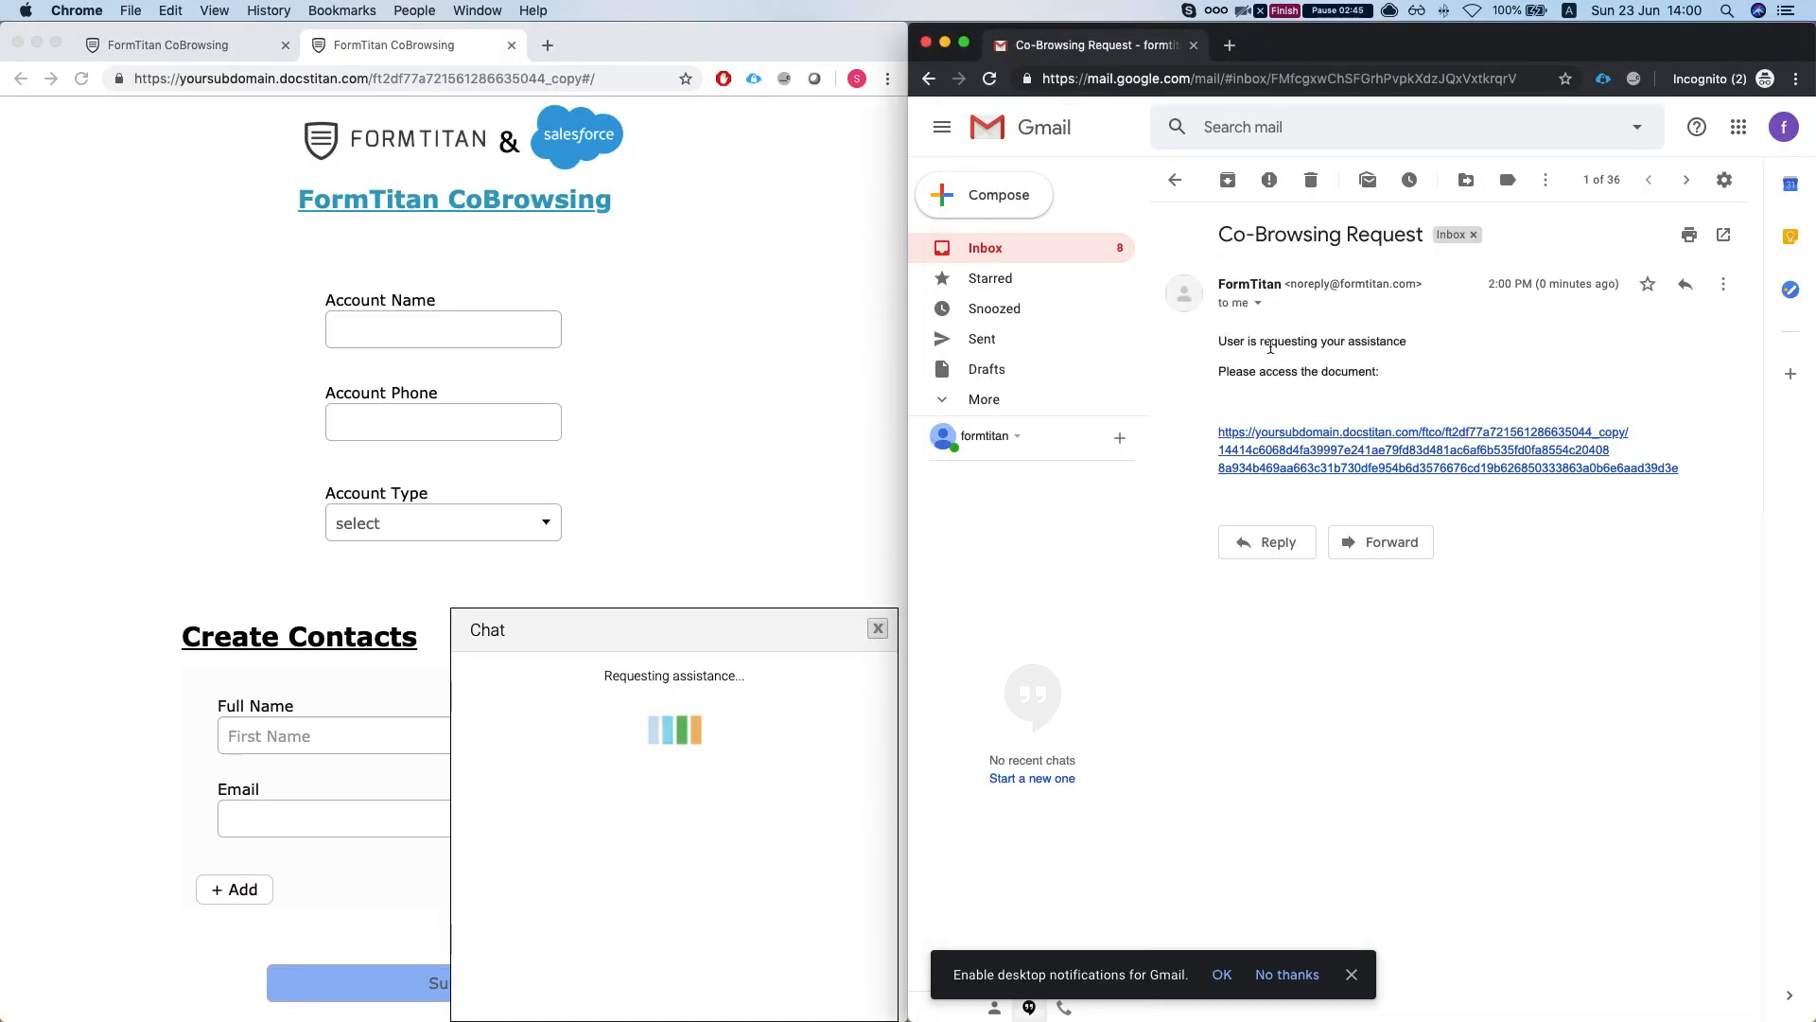
pyautogui.click(1360, 450)
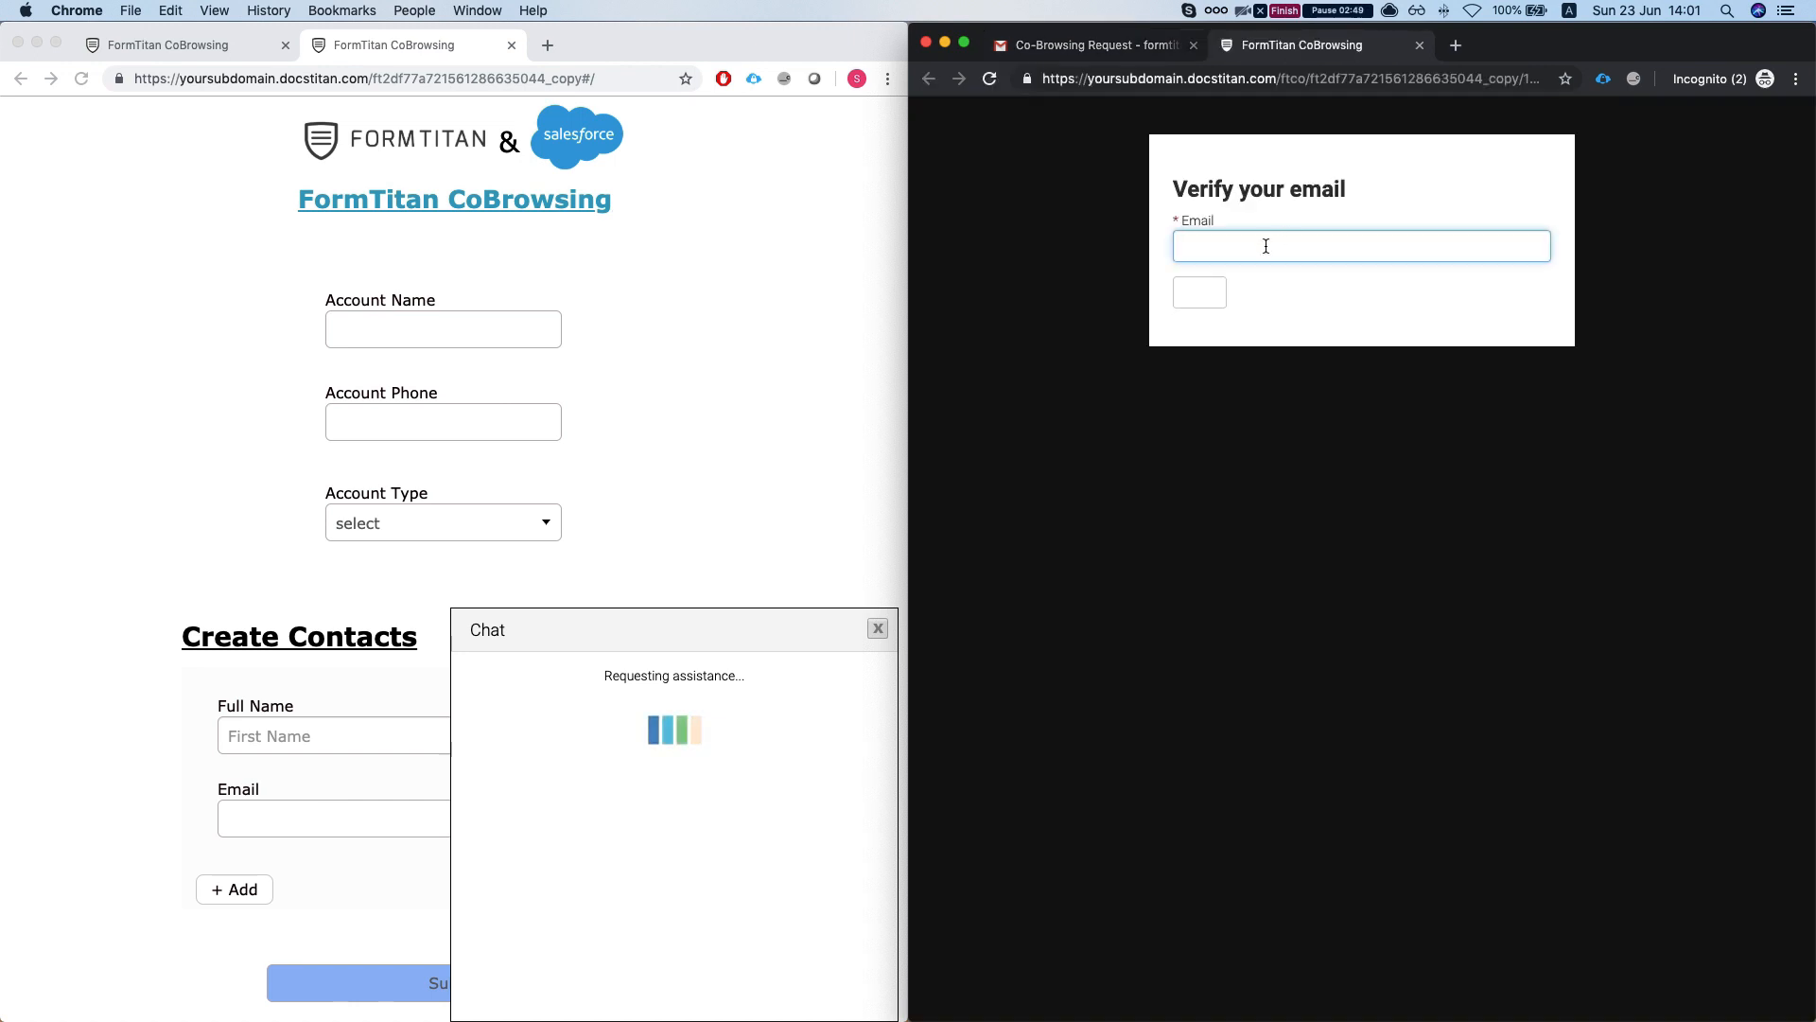
# - Enter the agent's e-mail address in Verify your email and request a security code
pyautogui.click(1245, 245)
pyautogui.write('demodo')
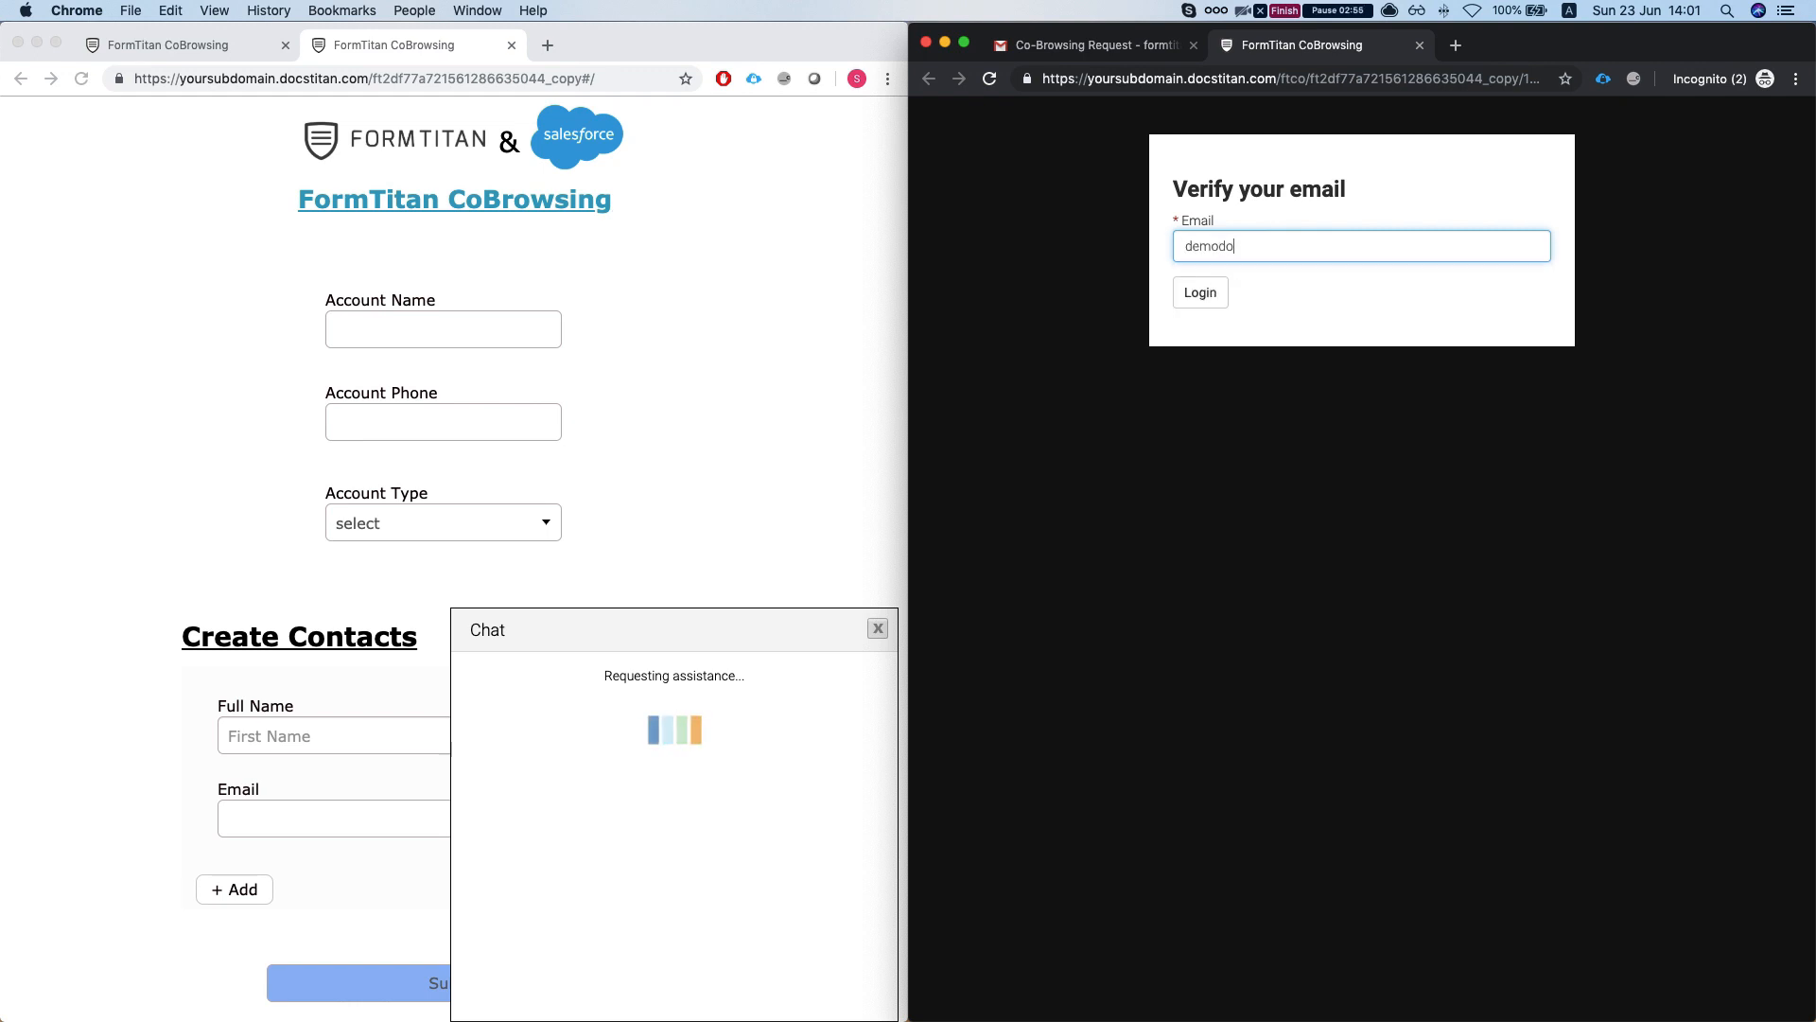
pyautogui.press('super+a')
pyautogui.click(1194, 293)
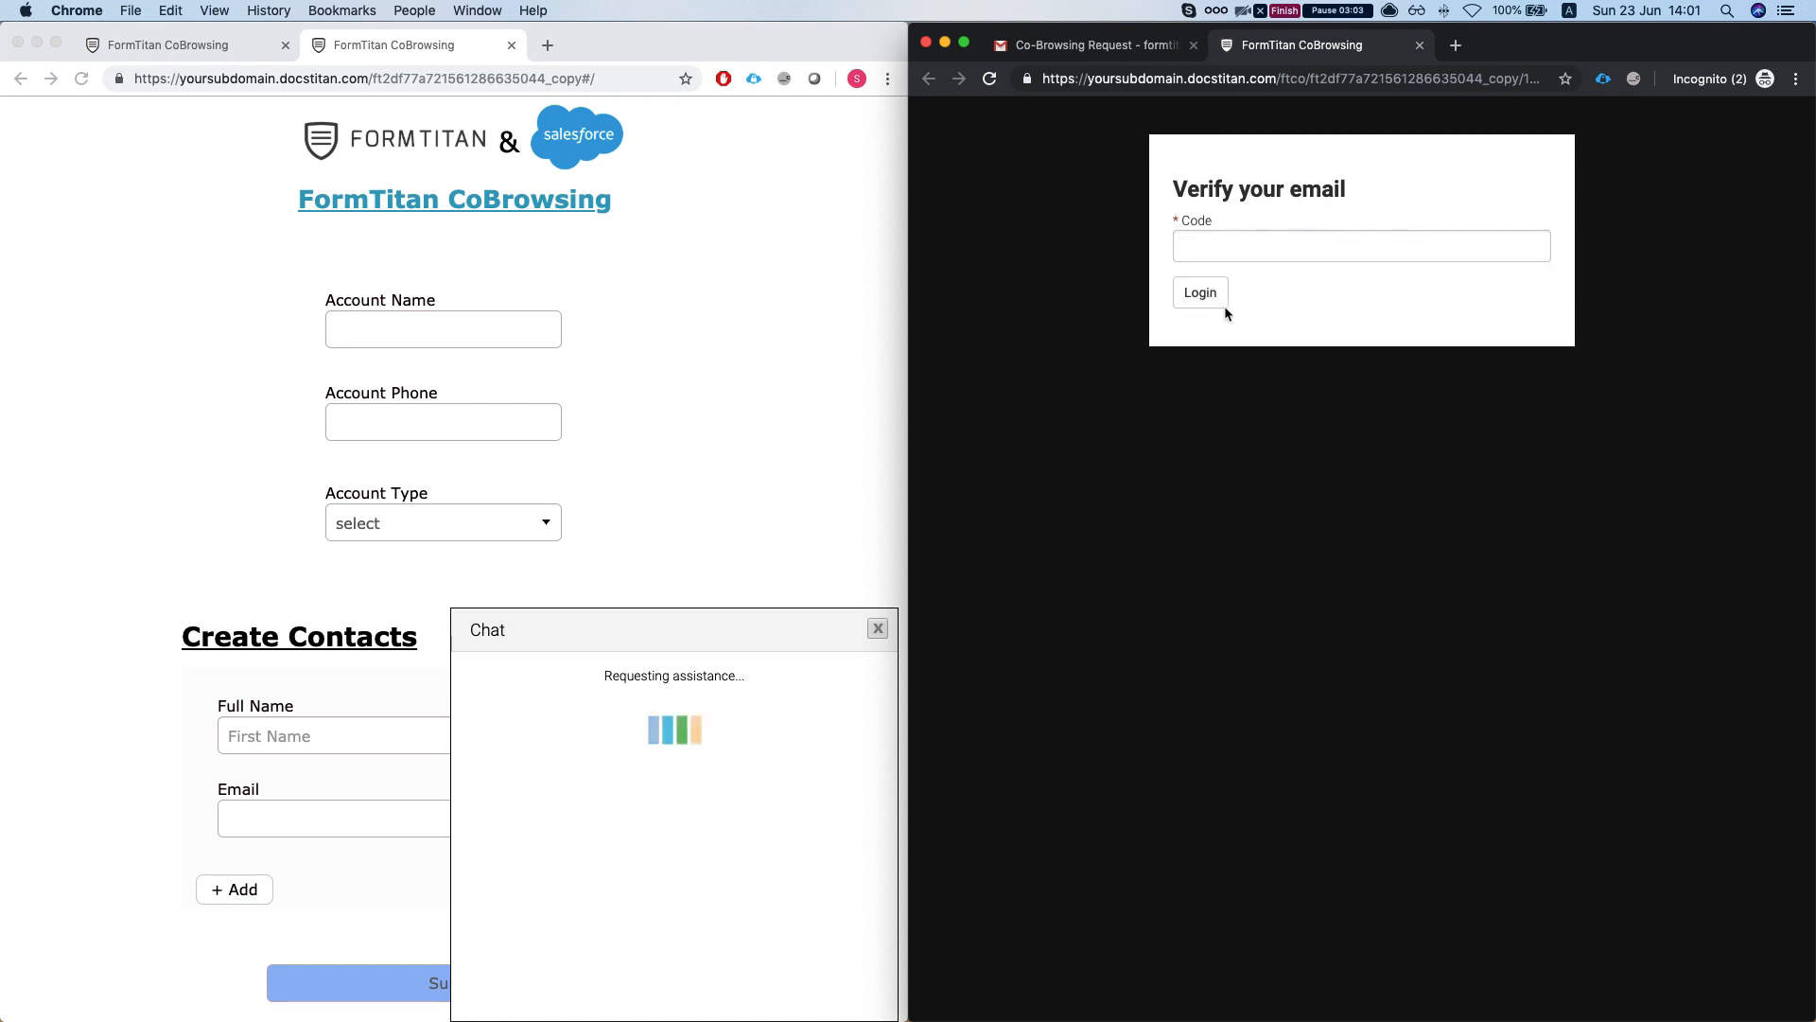
# - Copy the security code from the new Co-Browsing email in Gmail
pyautogui.click(1125, 53)
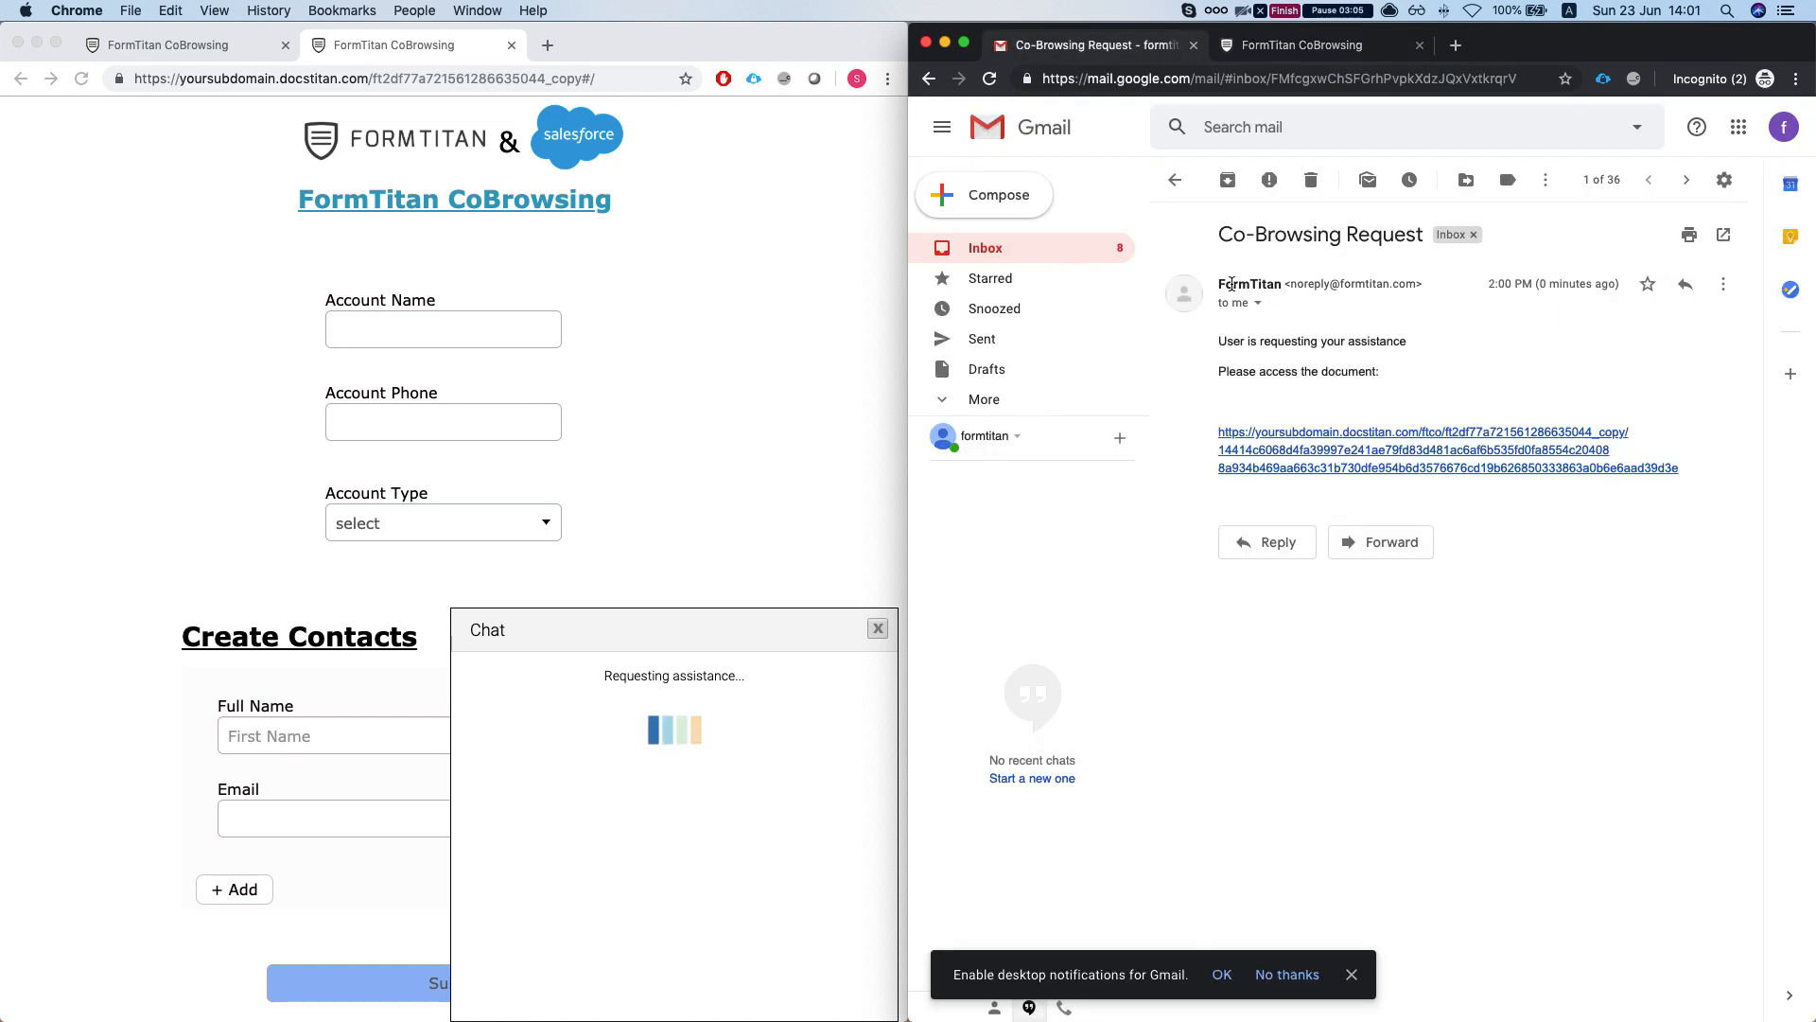
pyautogui.click(1012, 248)
pyautogui.click(1457, 274)
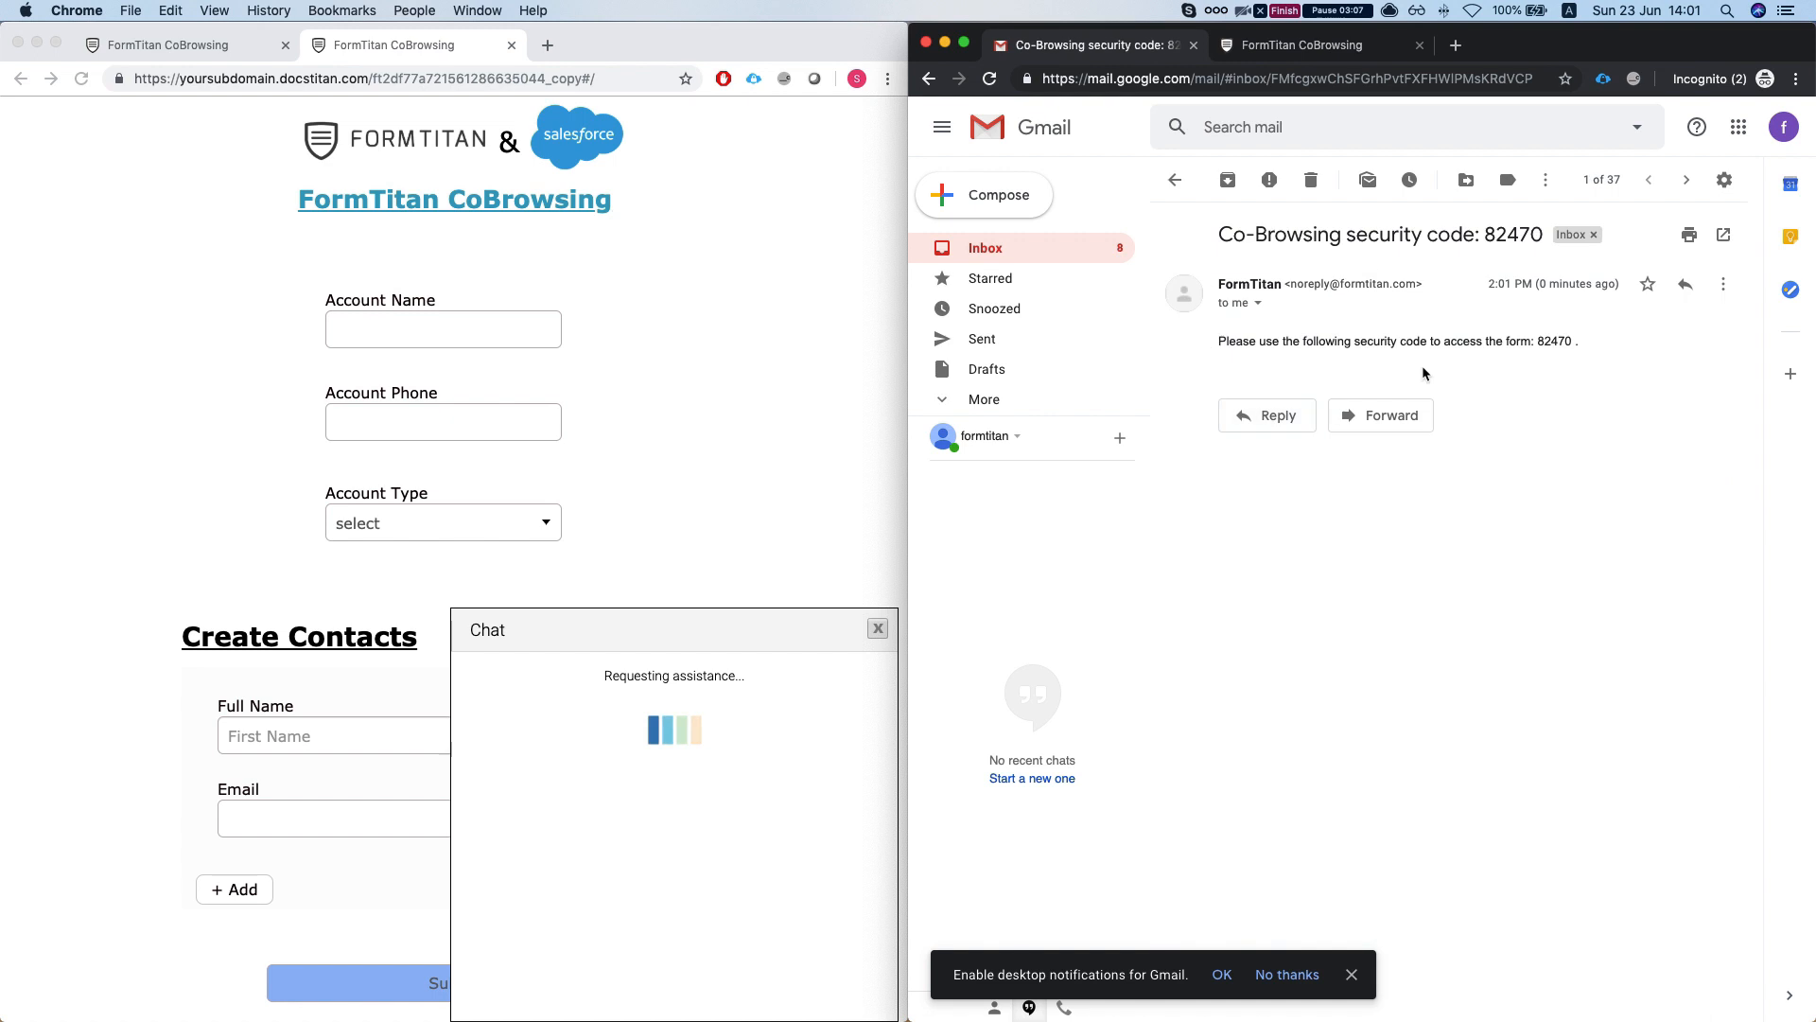
pyautogui.doubleClick(1563, 341)
pyautogui.click(653, 711)
pyautogui.click(1302, 44)
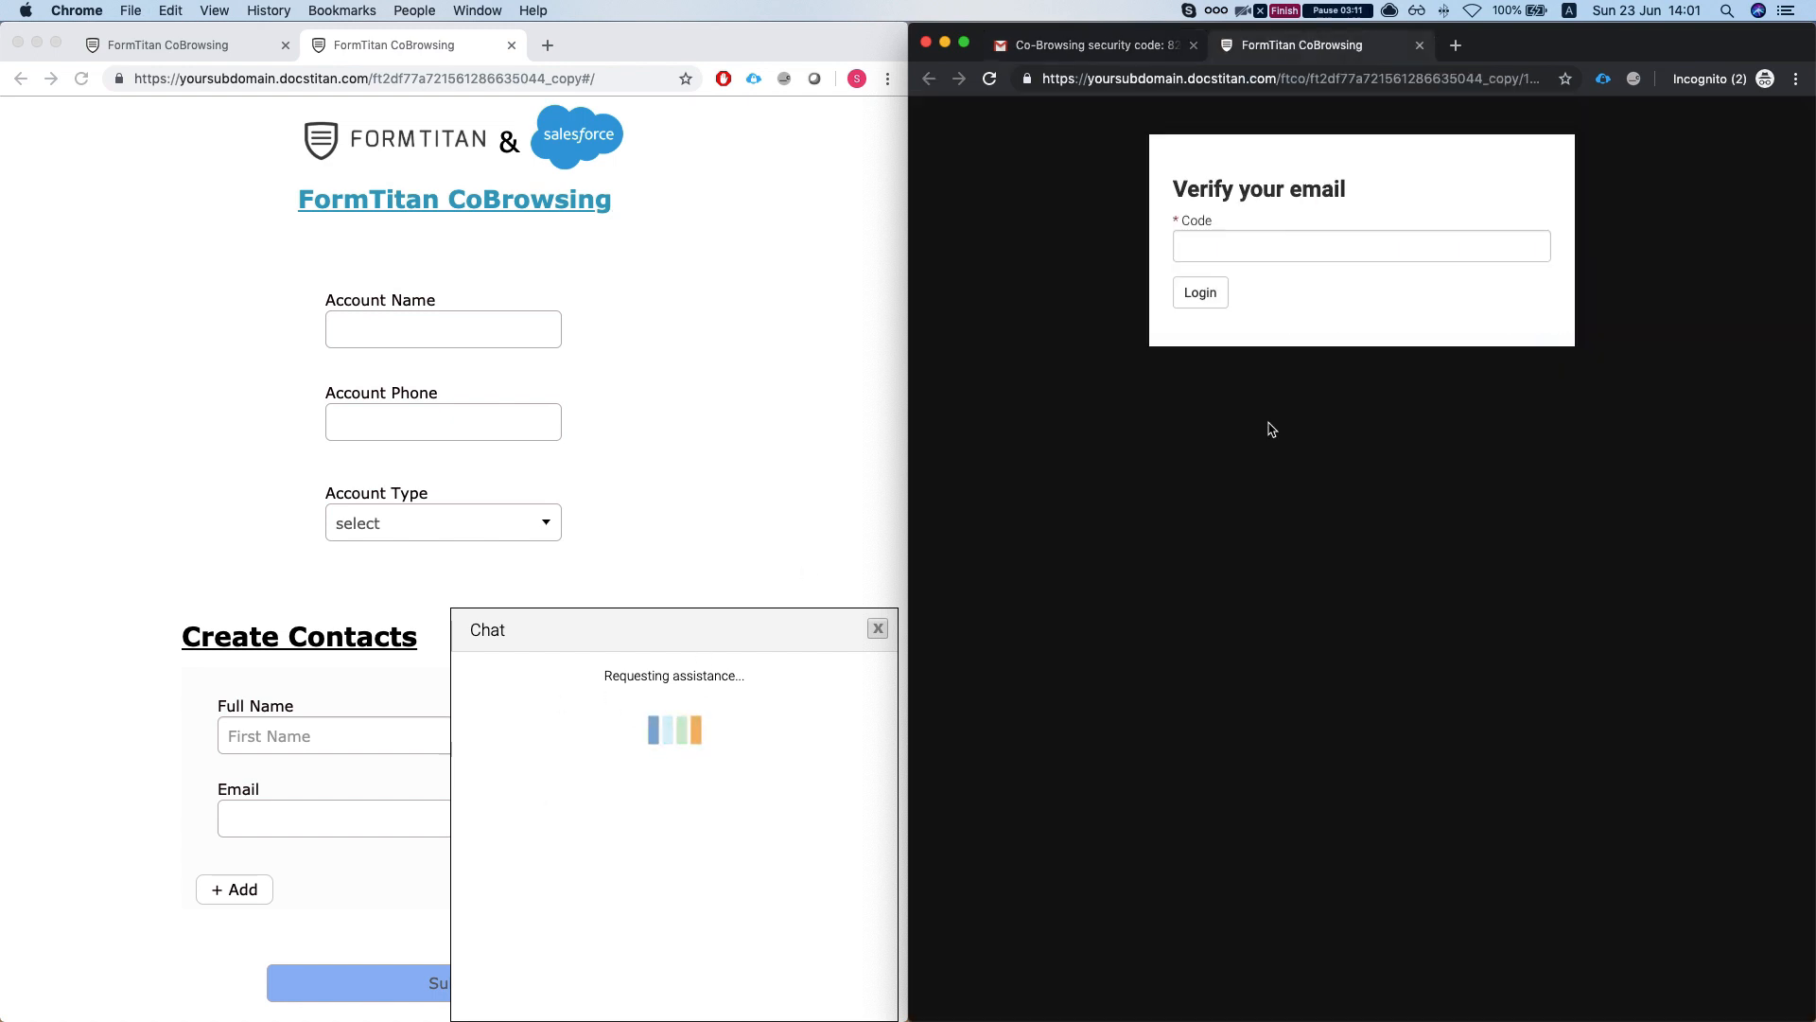
# - Paste the security code and log in to the shared form
pyautogui.click(1292, 249)
pyautogui.press('super+v')
pyautogui.click(1201, 290)
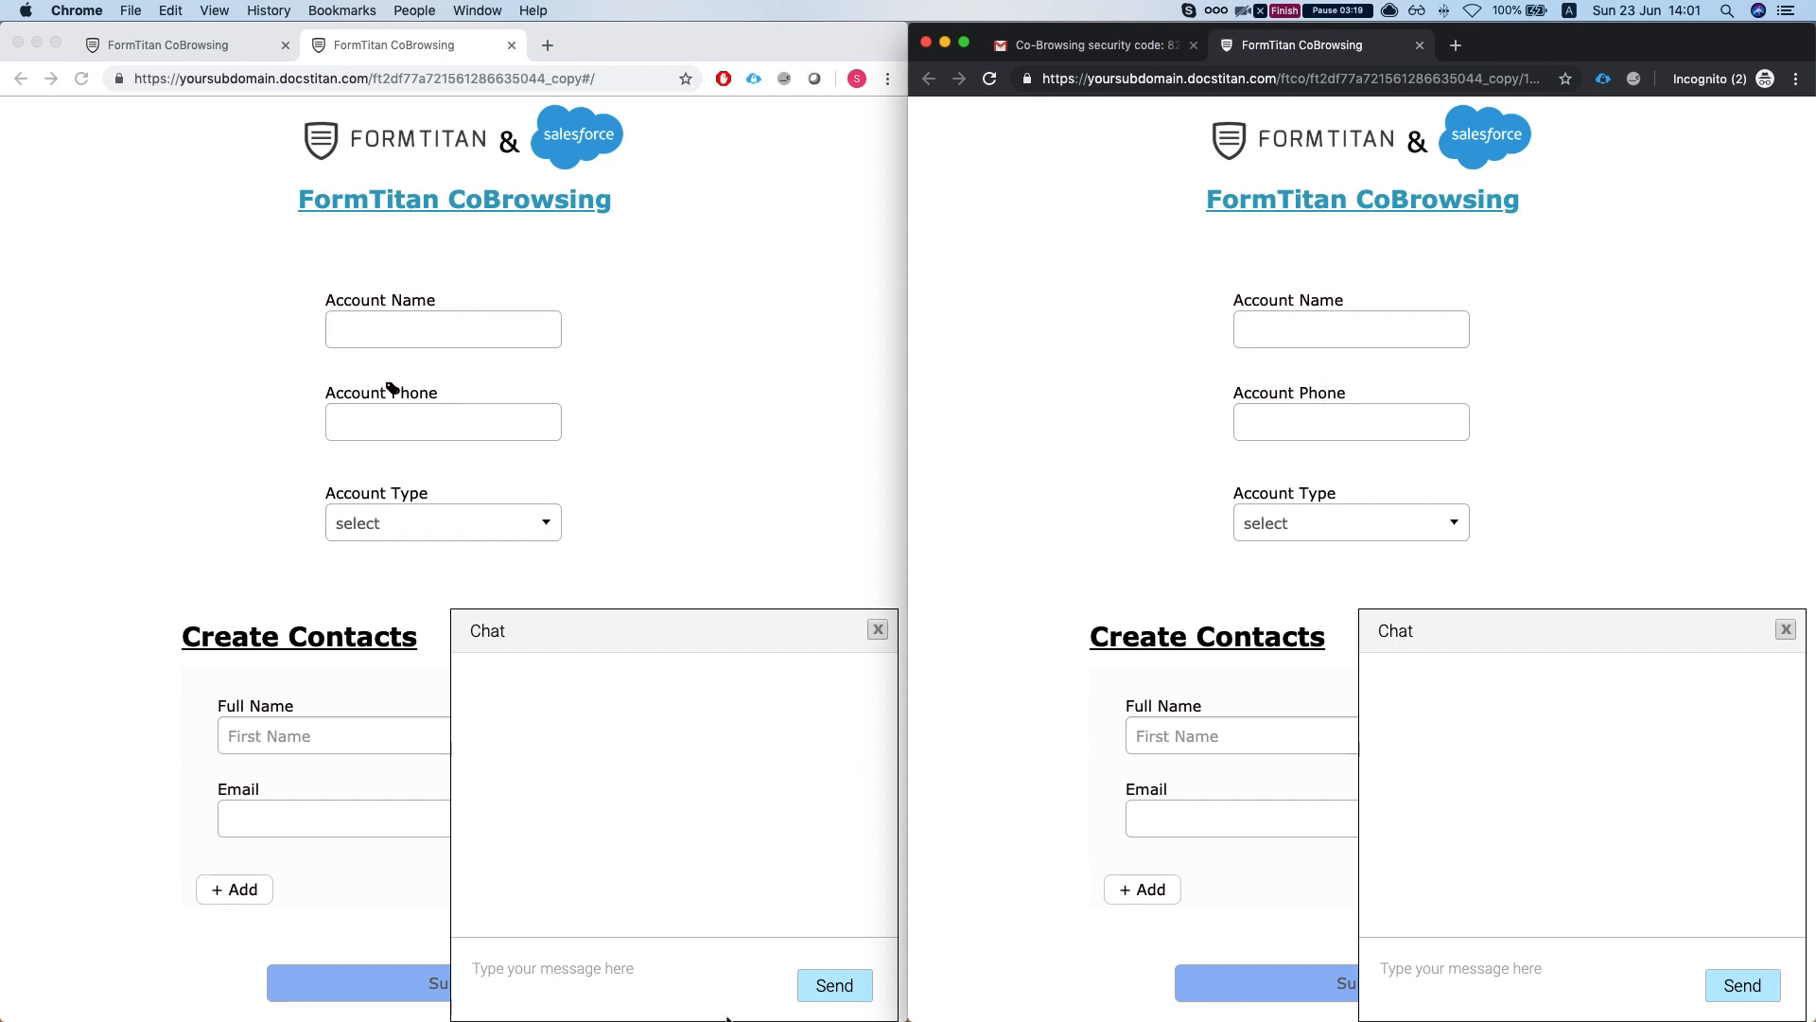
# - Send 'hey i need help with the account name' in chat and complete Account Name
pyautogui.click(615, 968)
pyautogui.write('he')
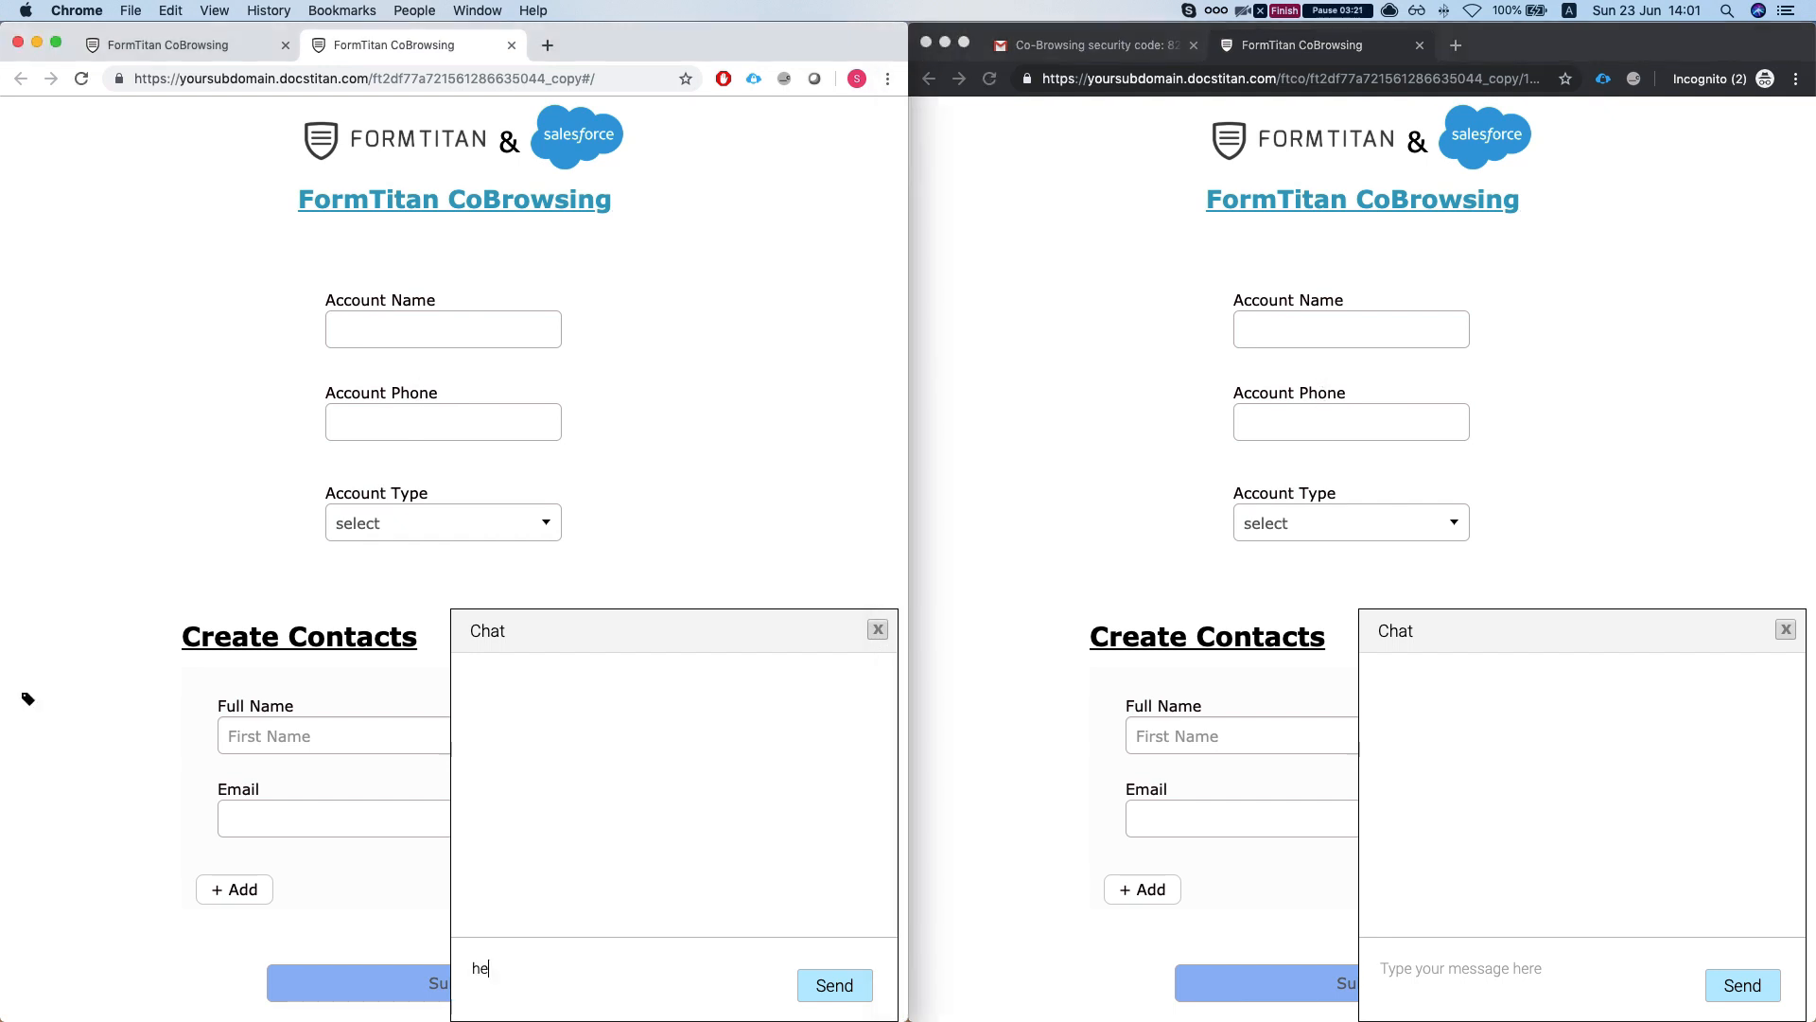
pyautogui.write('y i need help with the account name')
pyautogui.press('Return')
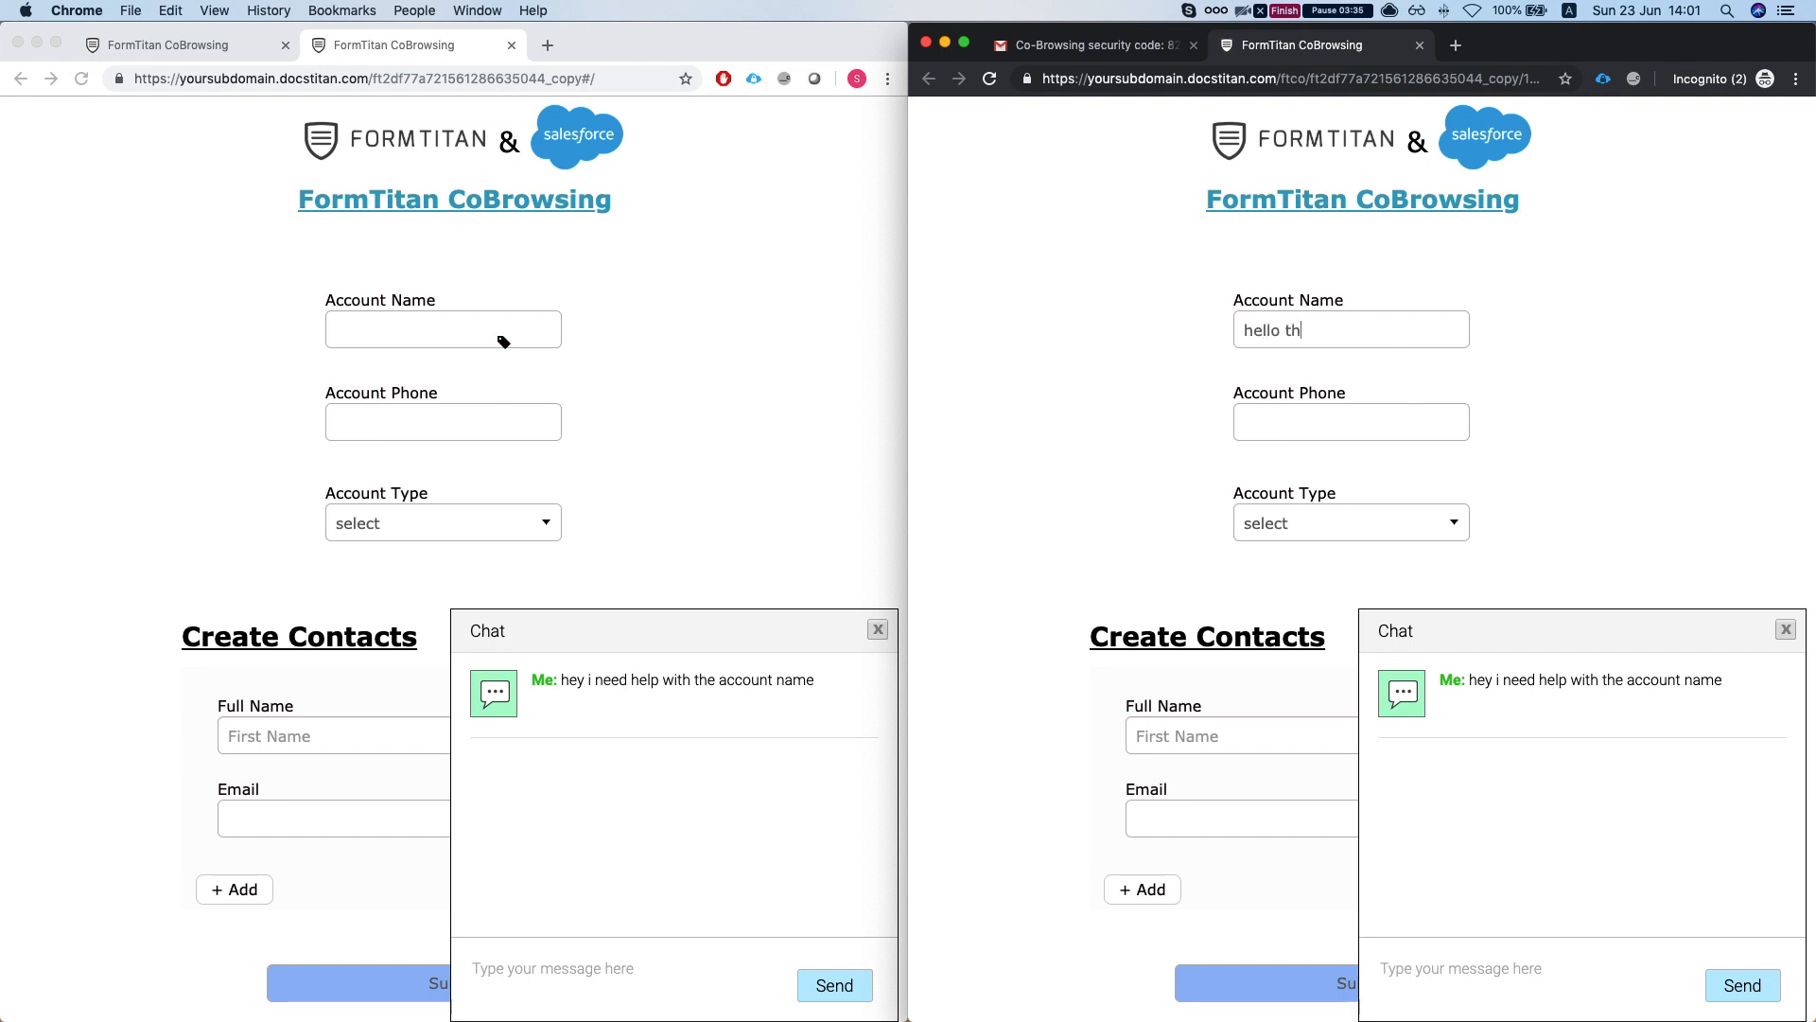
pyautogui.write('ame')
pyautogui.click(1559, 358)
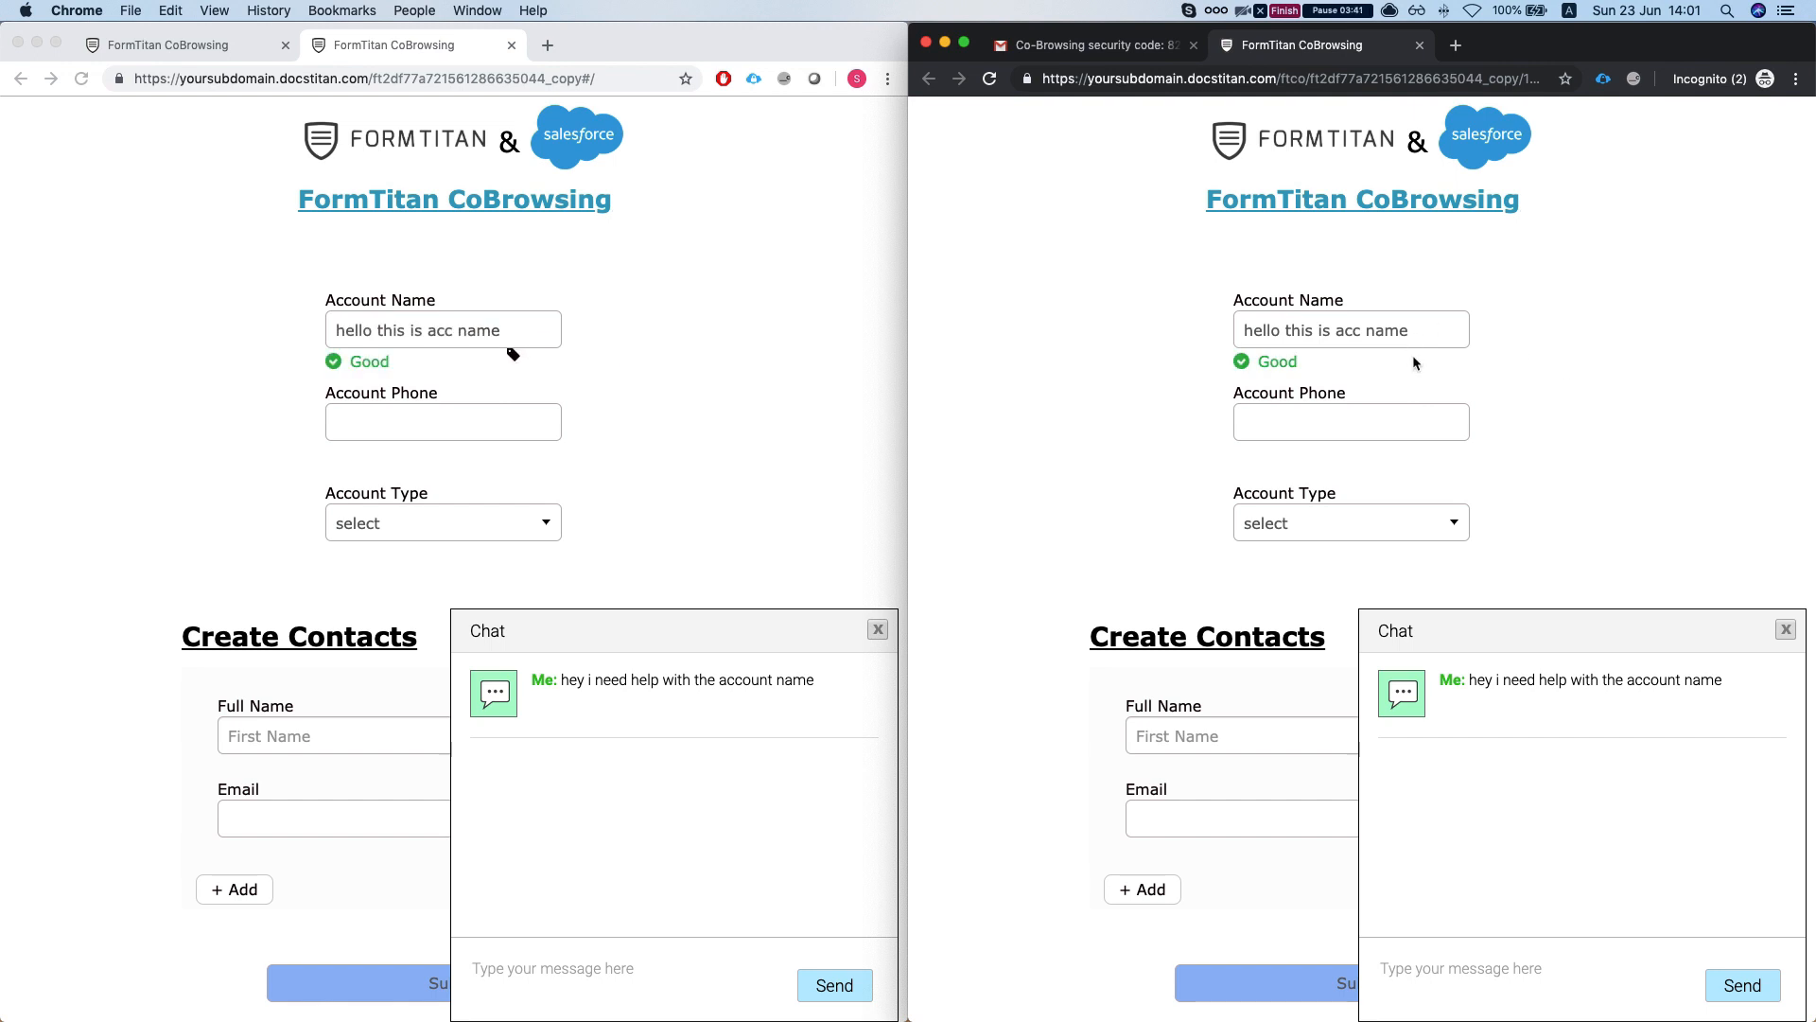
pyautogui.scroll(-3, 1319, 405)
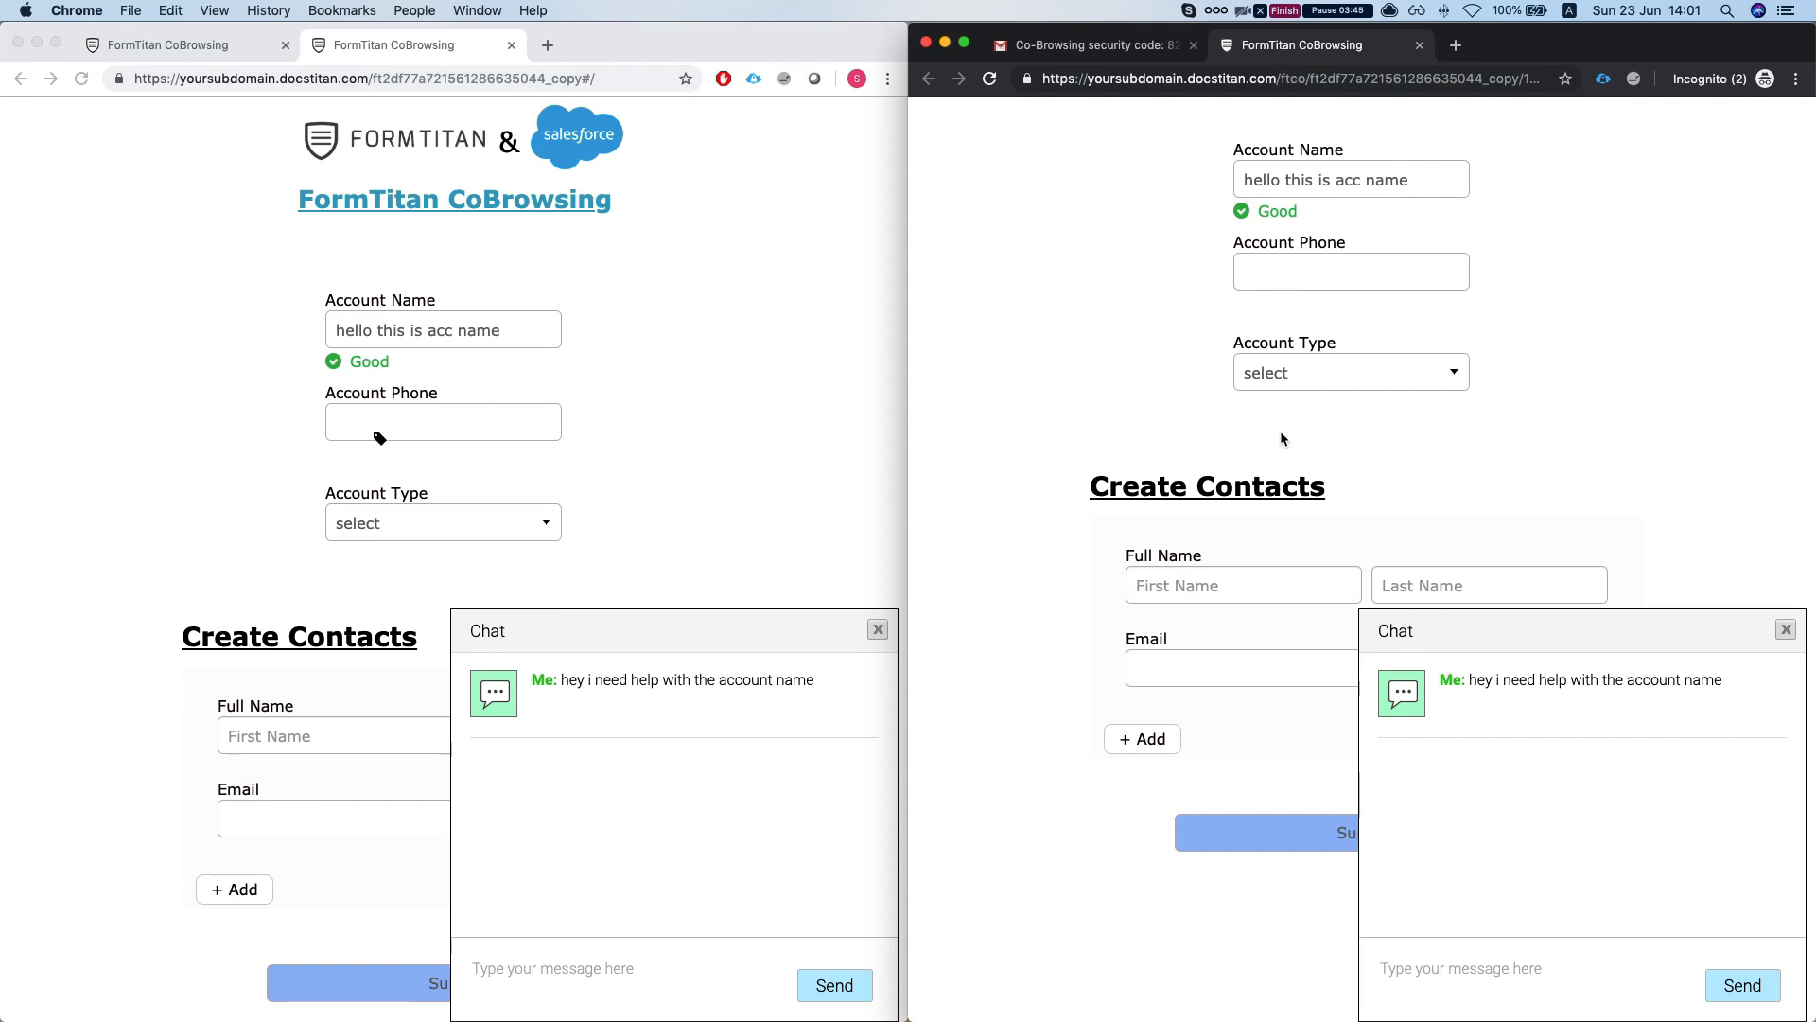
# - Reply 'hi there i can see the issue' in the support chat
pyautogui.click(1557, 963)
pyautogui.write('h')
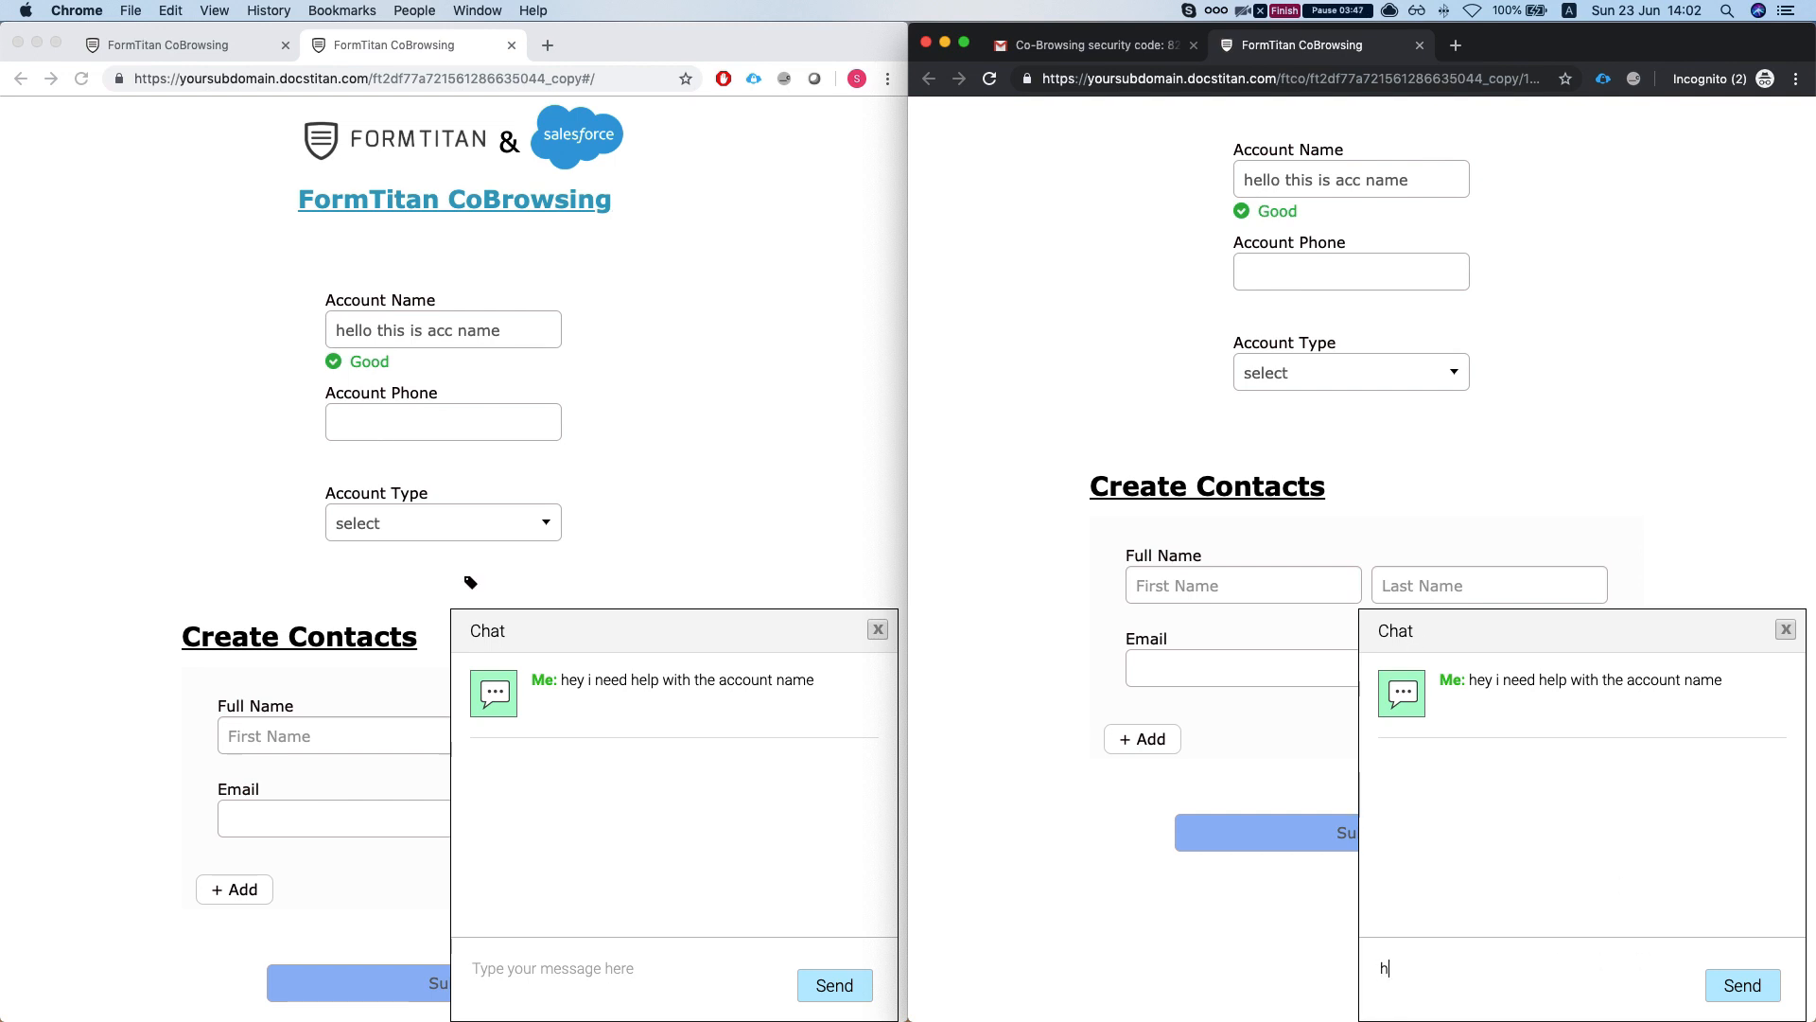
pyautogui.write('i there i can see the issue')
pyautogui.press('Return')
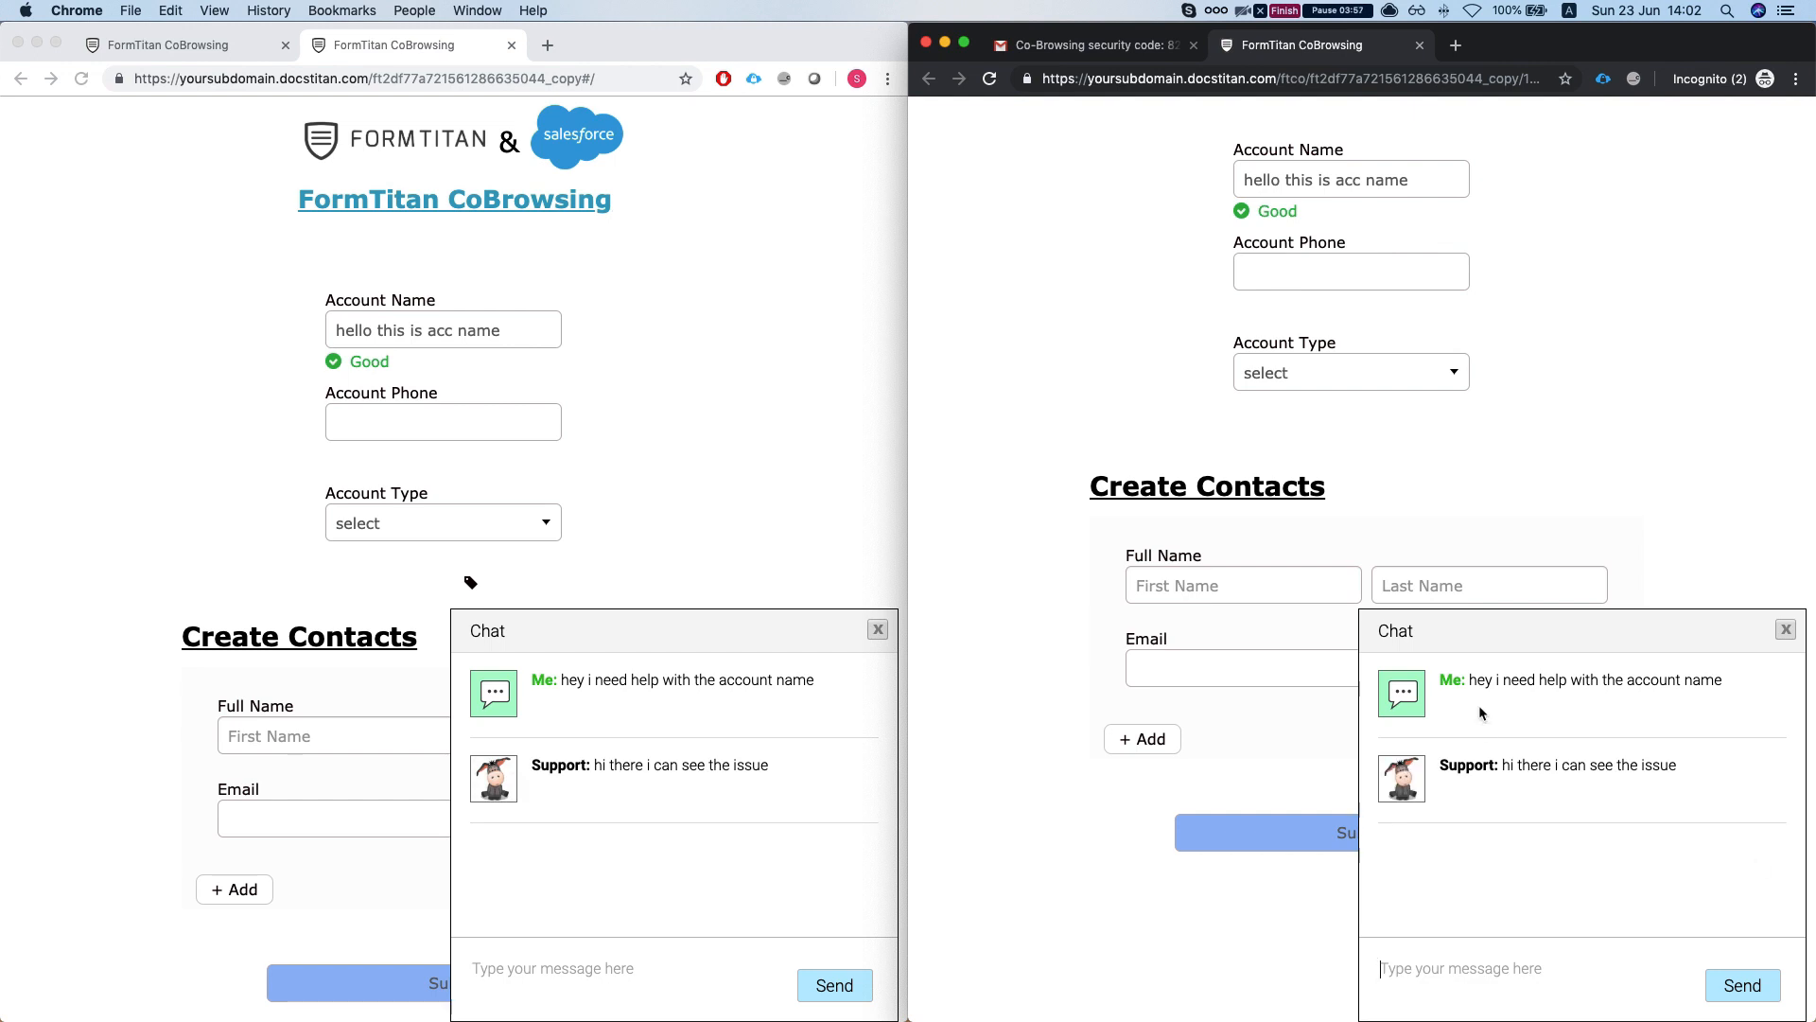
pyautogui.scroll(-1, 1493, 606)
pyautogui.scroll(2, 1490, 603)
# - Set Account Type to Customer - Direct
pyautogui.click(1399, 425)
pyautogui.click(1373, 468)
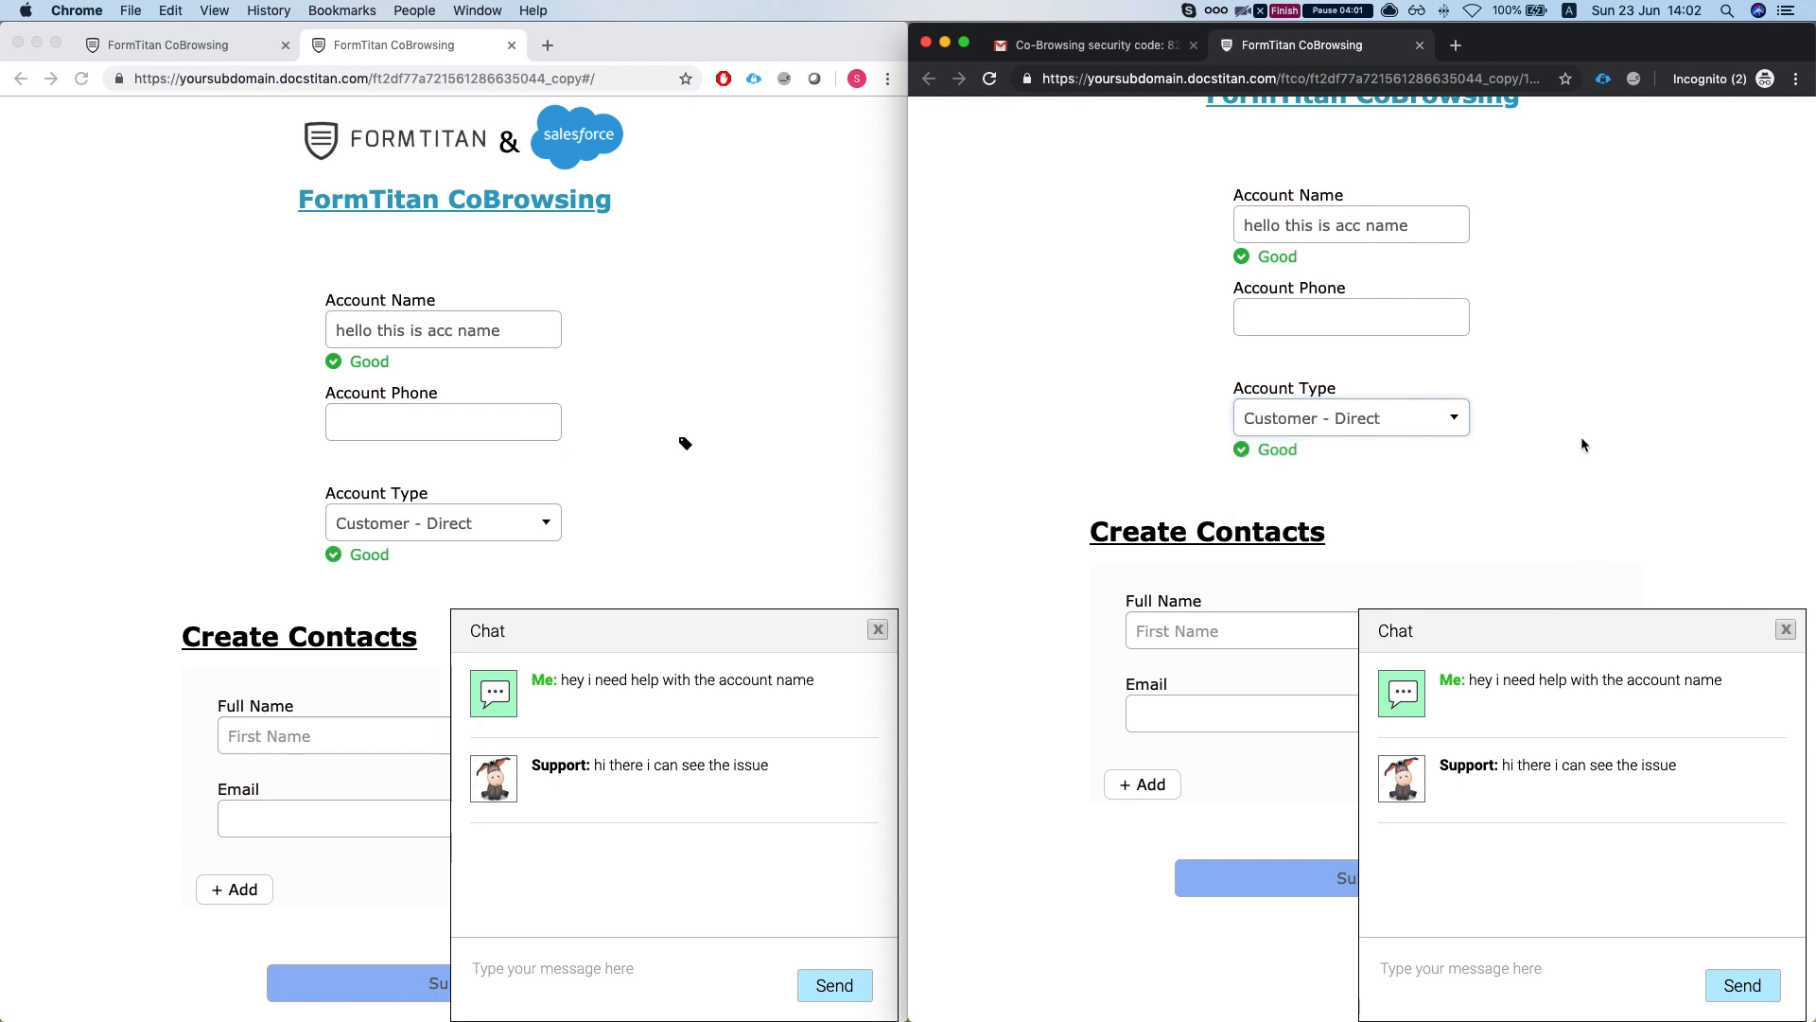
pyautogui.scroll(-1, 1574, 440)
pyautogui.scroll(-1, 1574, 441)
# - Add a second contact row under Create Contacts
pyautogui.click(1292, 484)
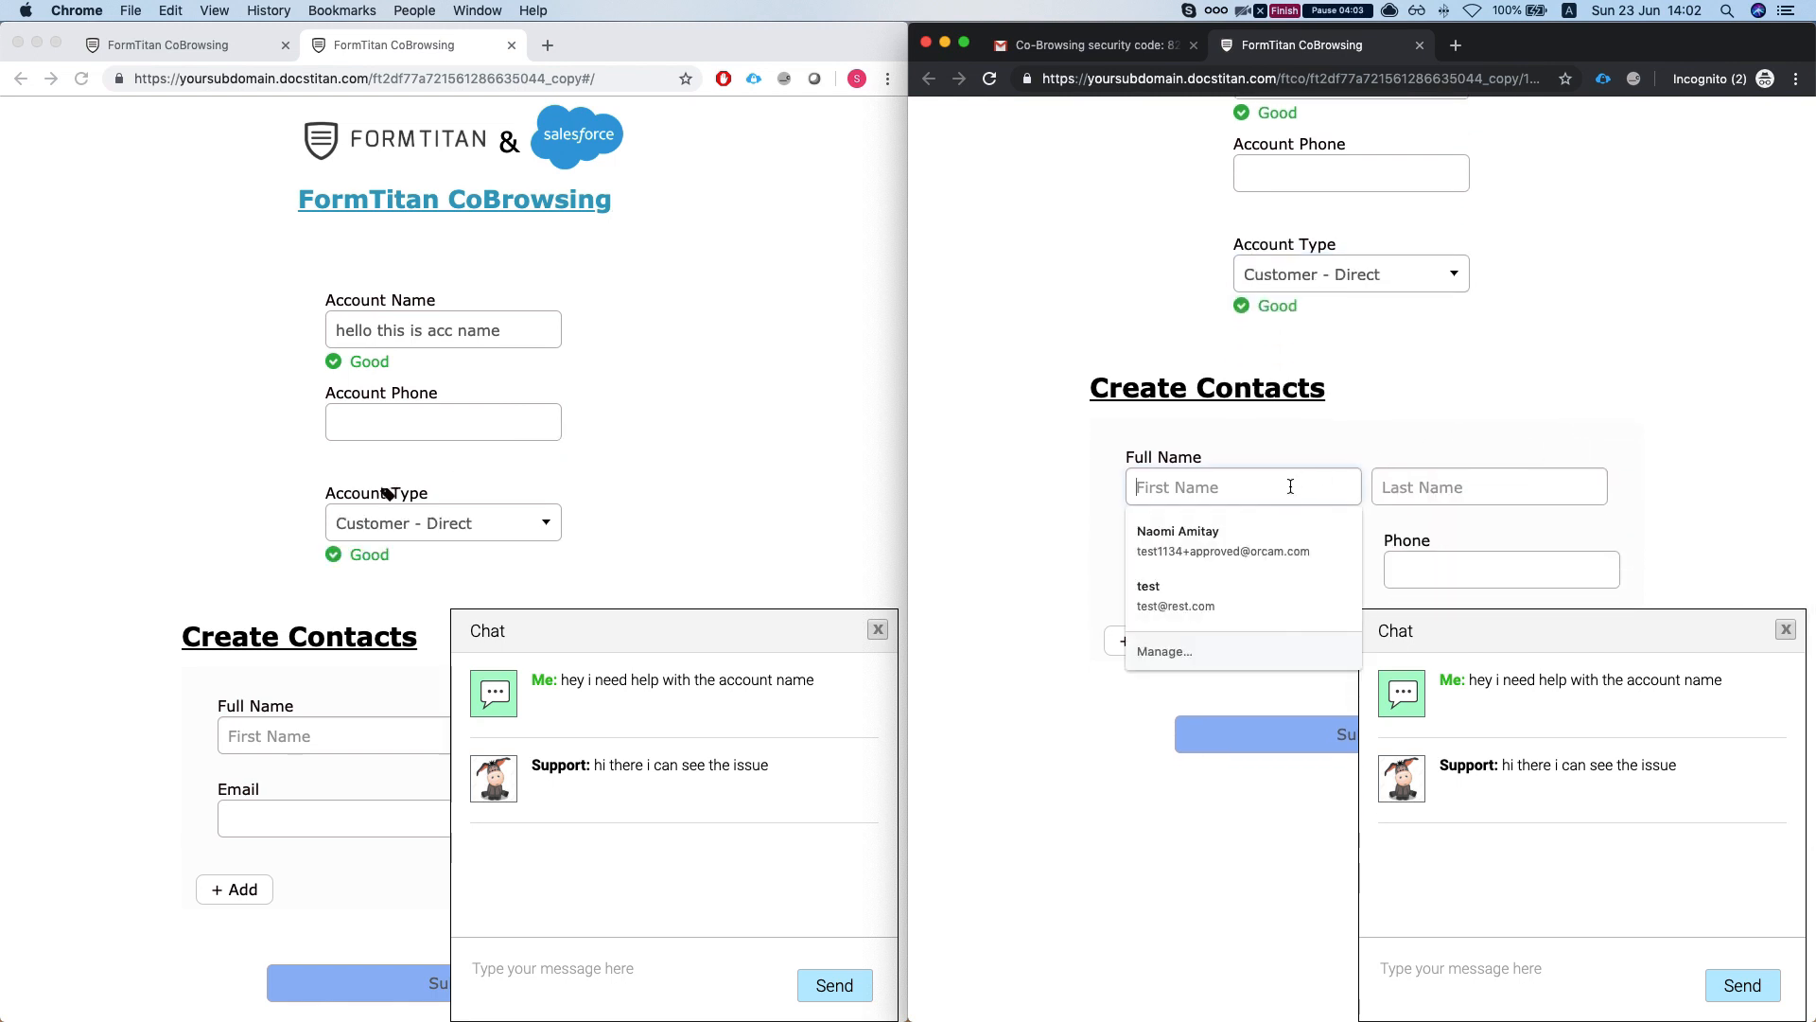
pyautogui.click(1040, 454)
pyautogui.scroll(-1, 1048, 469)
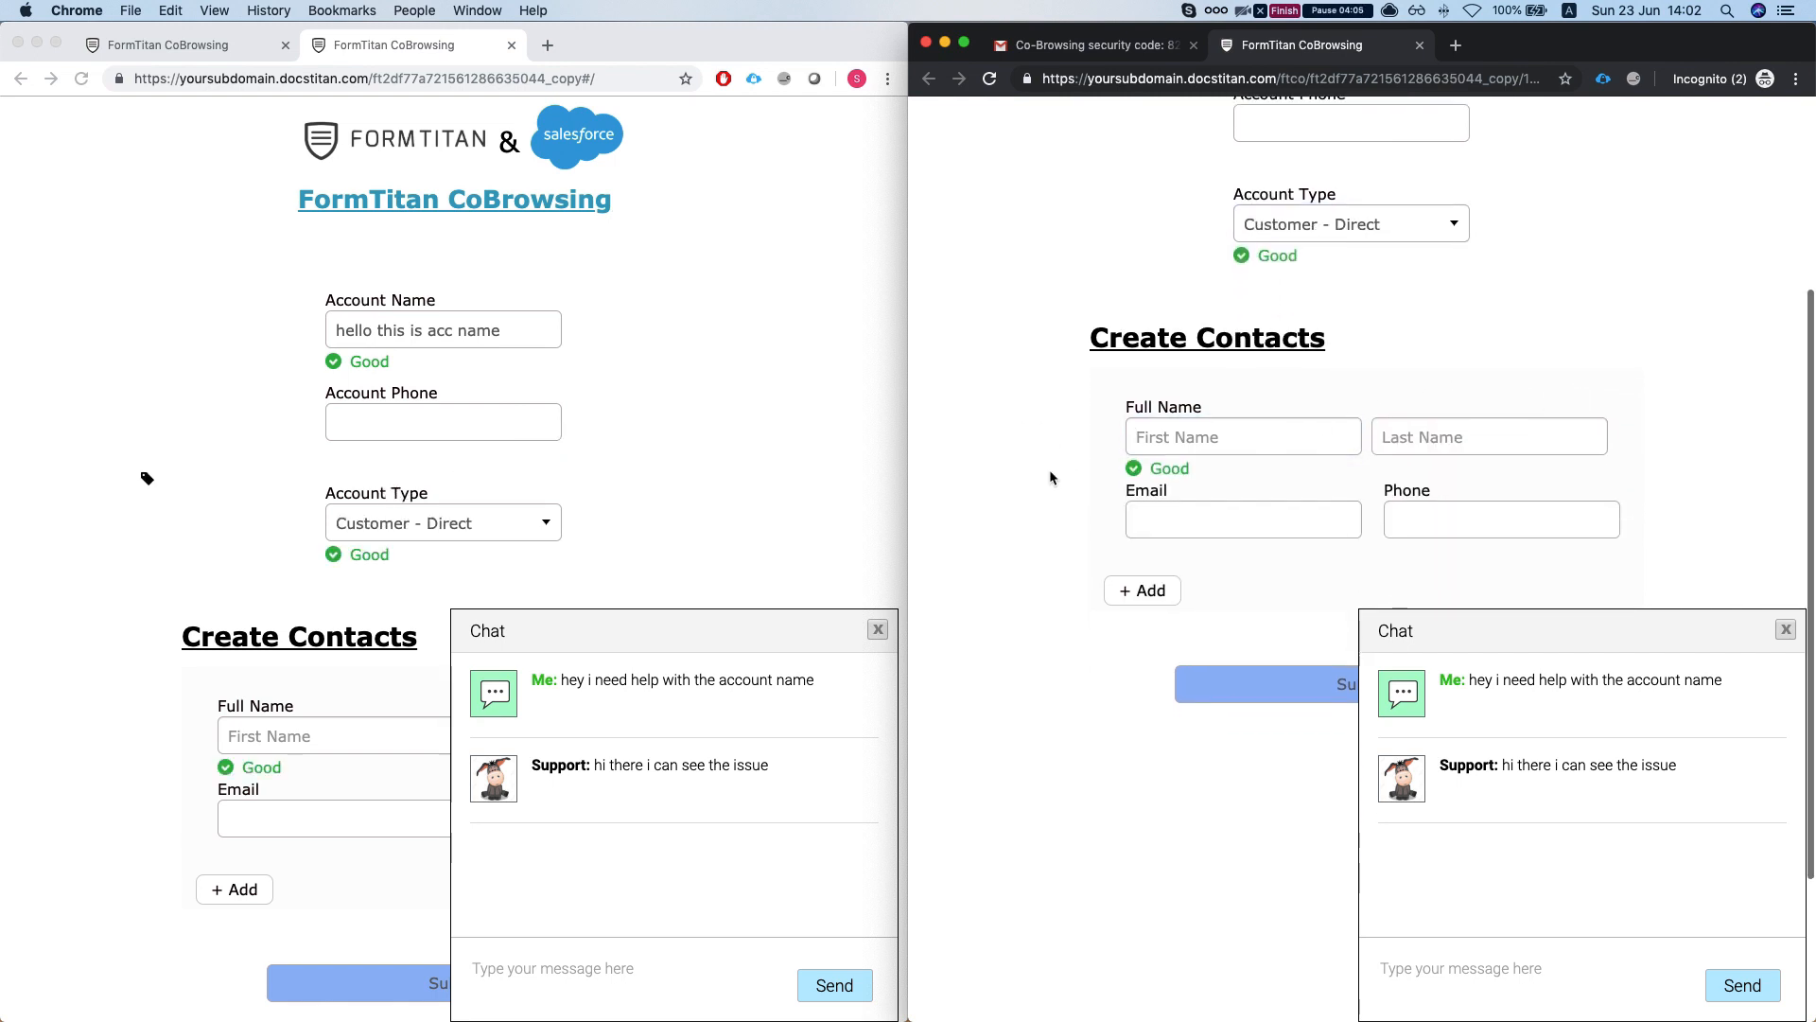
pyautogui.click(1132, 594)
pyautogui.scroll(-2, 1273, 523)
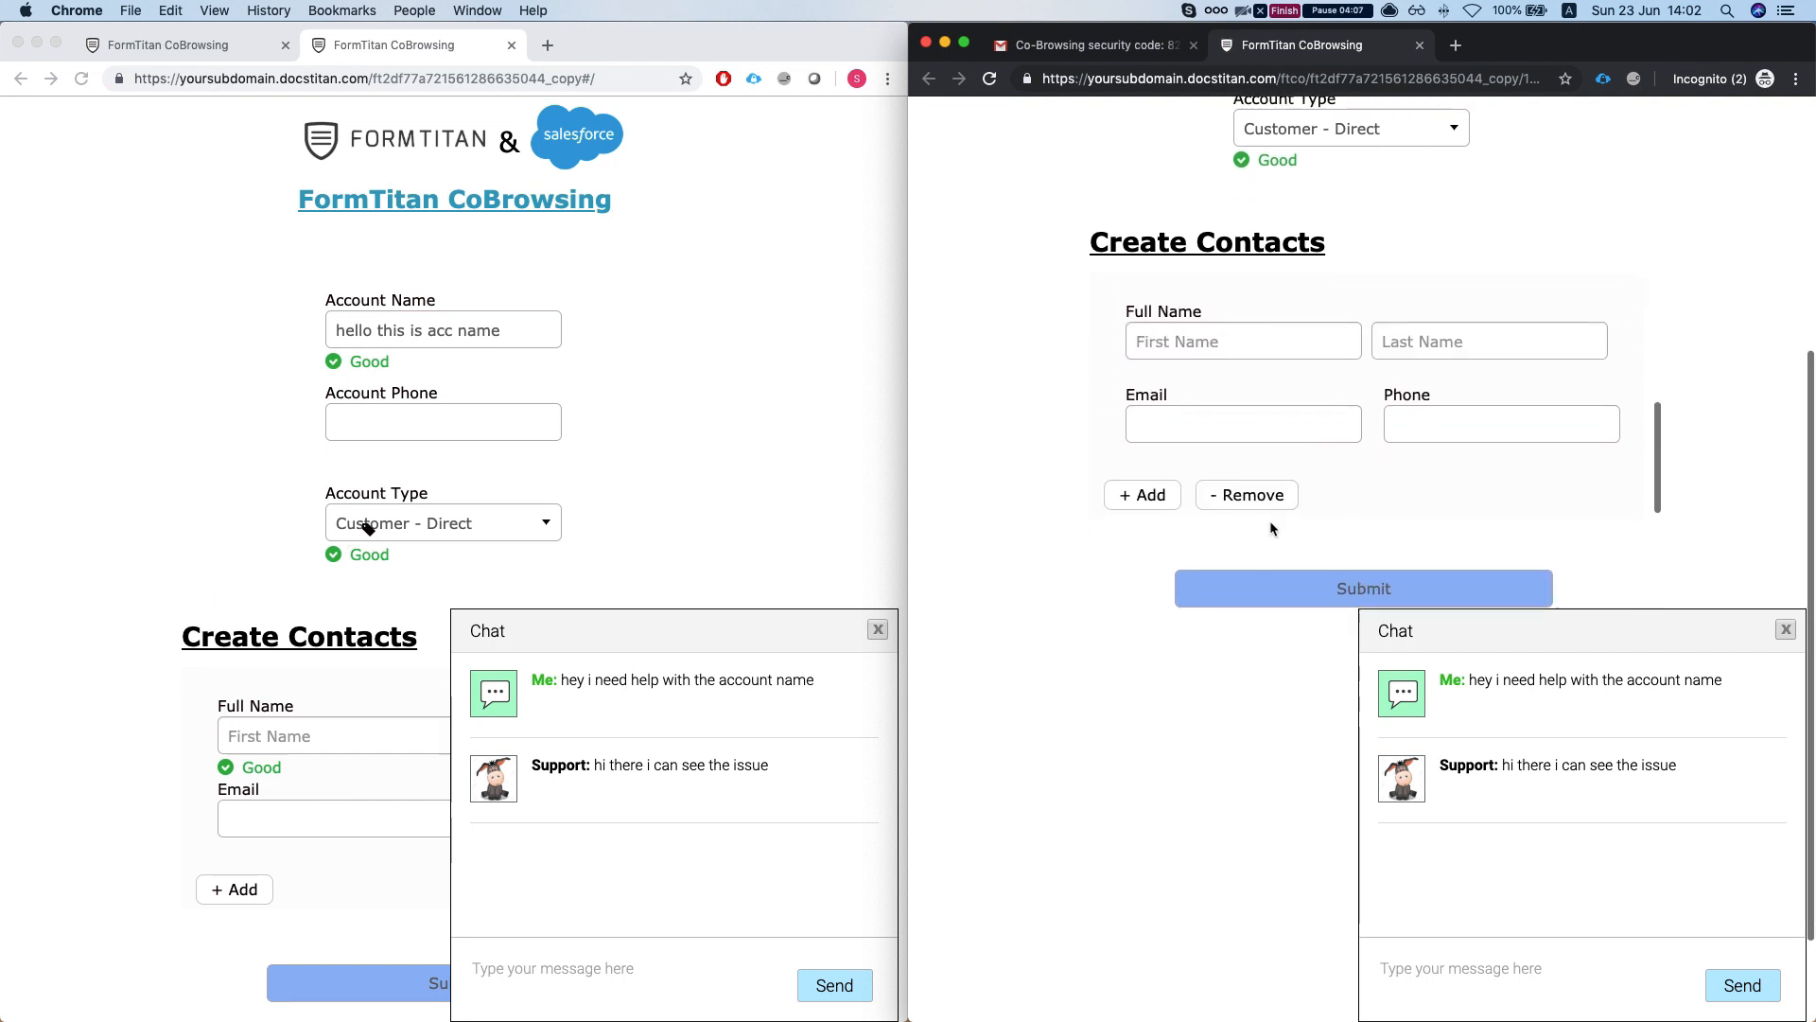
pyautogui.scroll(3, 1287, 462)
pyautogui.click(1269, 323)
pyautogui.click(1062, 355)
pyautogui.scroll(-2, 1065, 352)
pyautogui.scroll(-3, 1245, 332)
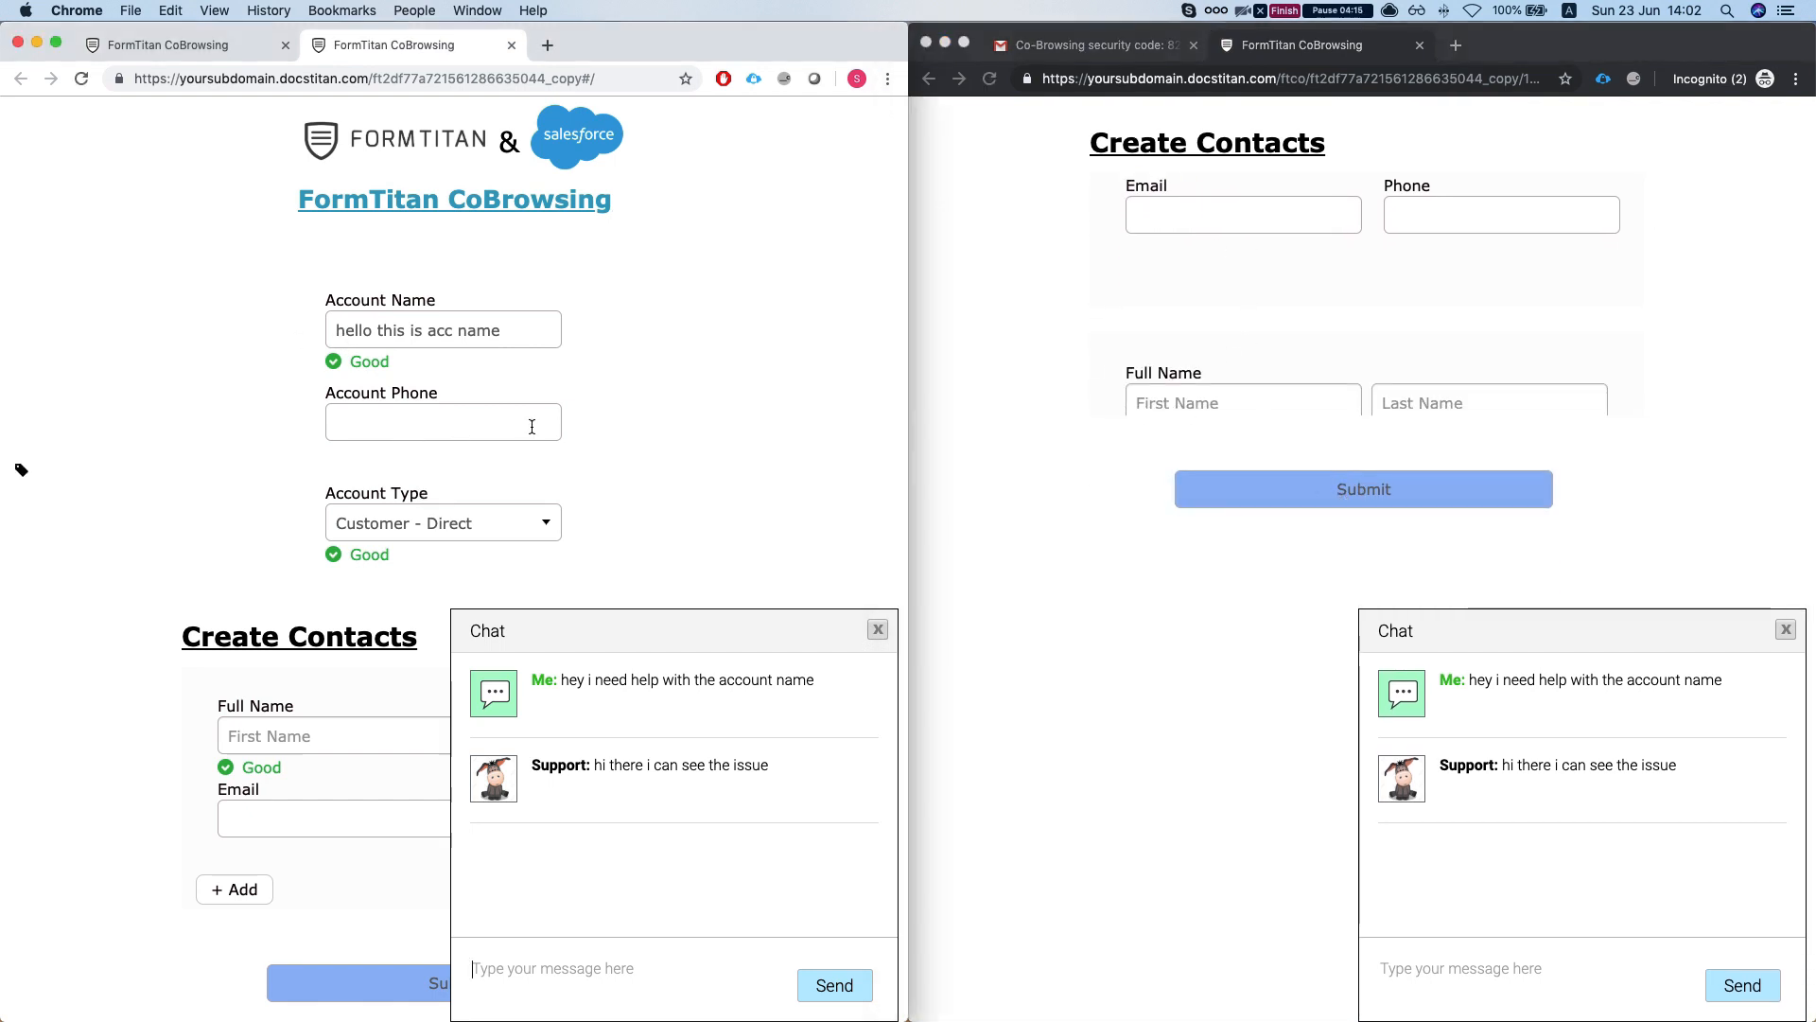
# - Fill Account Phone with a saved phone number
pyautogui.click(484, 433)
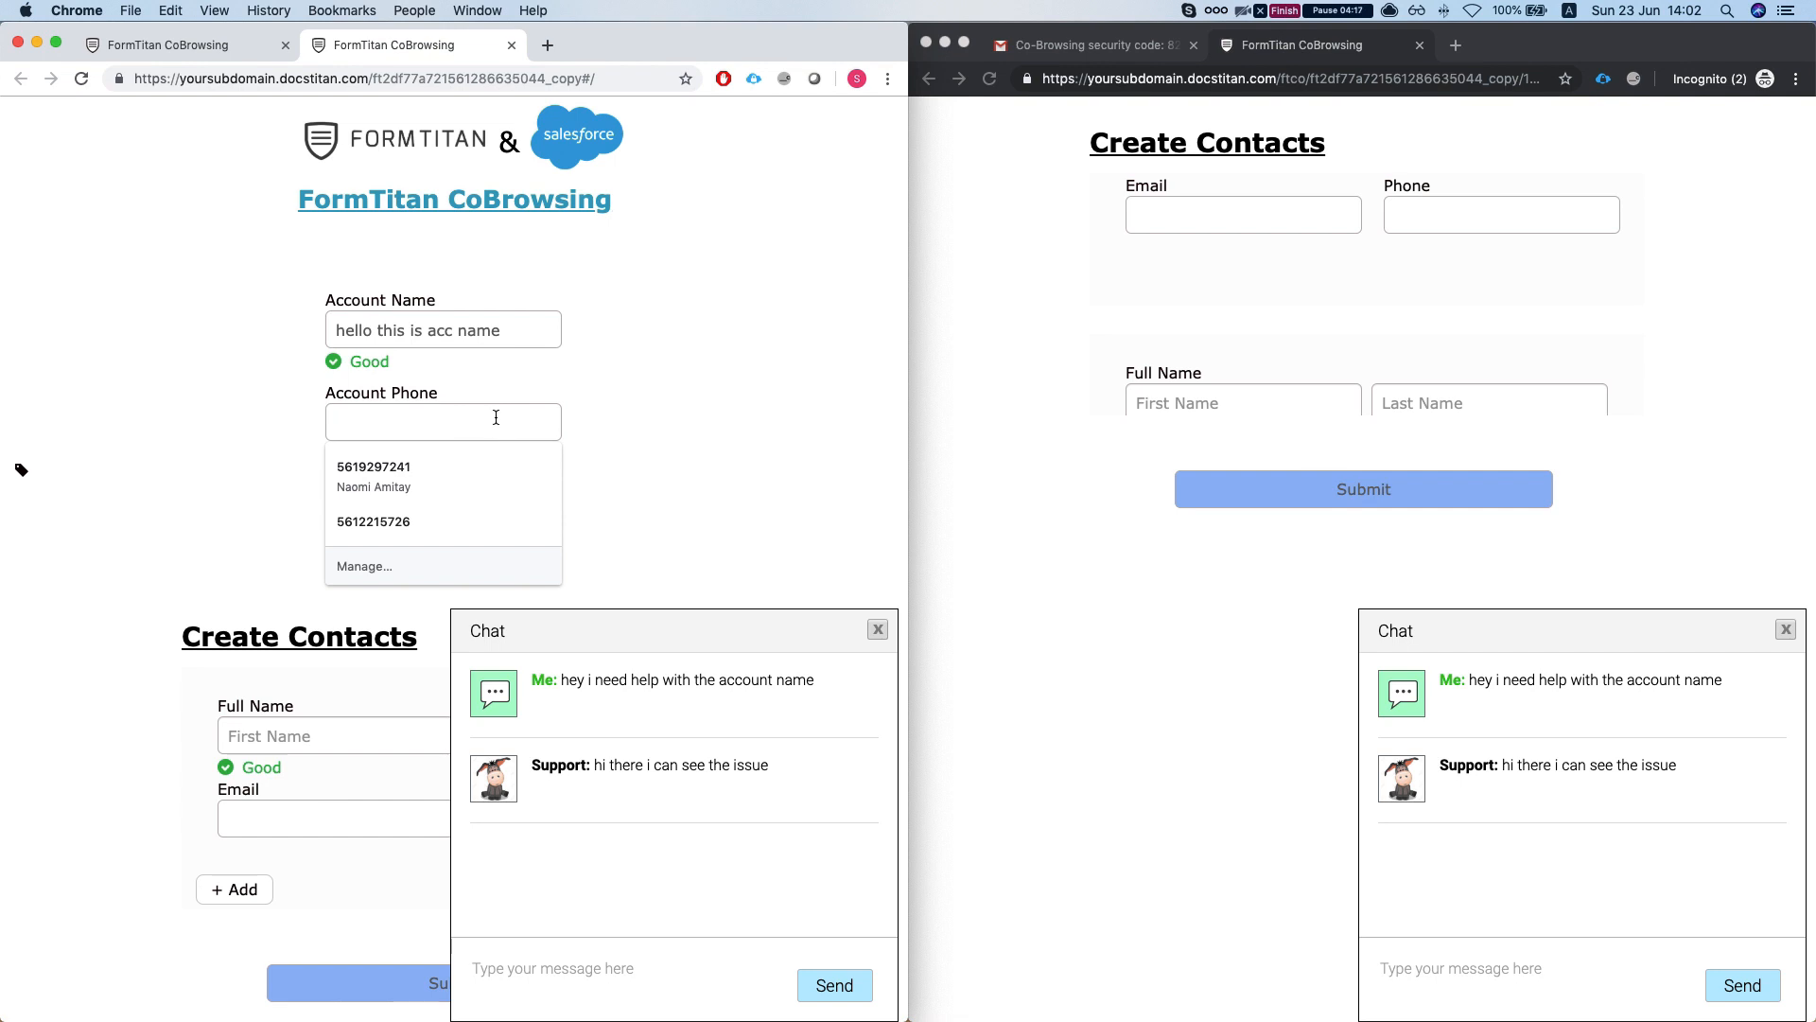
pyautogui.click(378, 526)
pyautogui.scroll(-5, 286, 507)
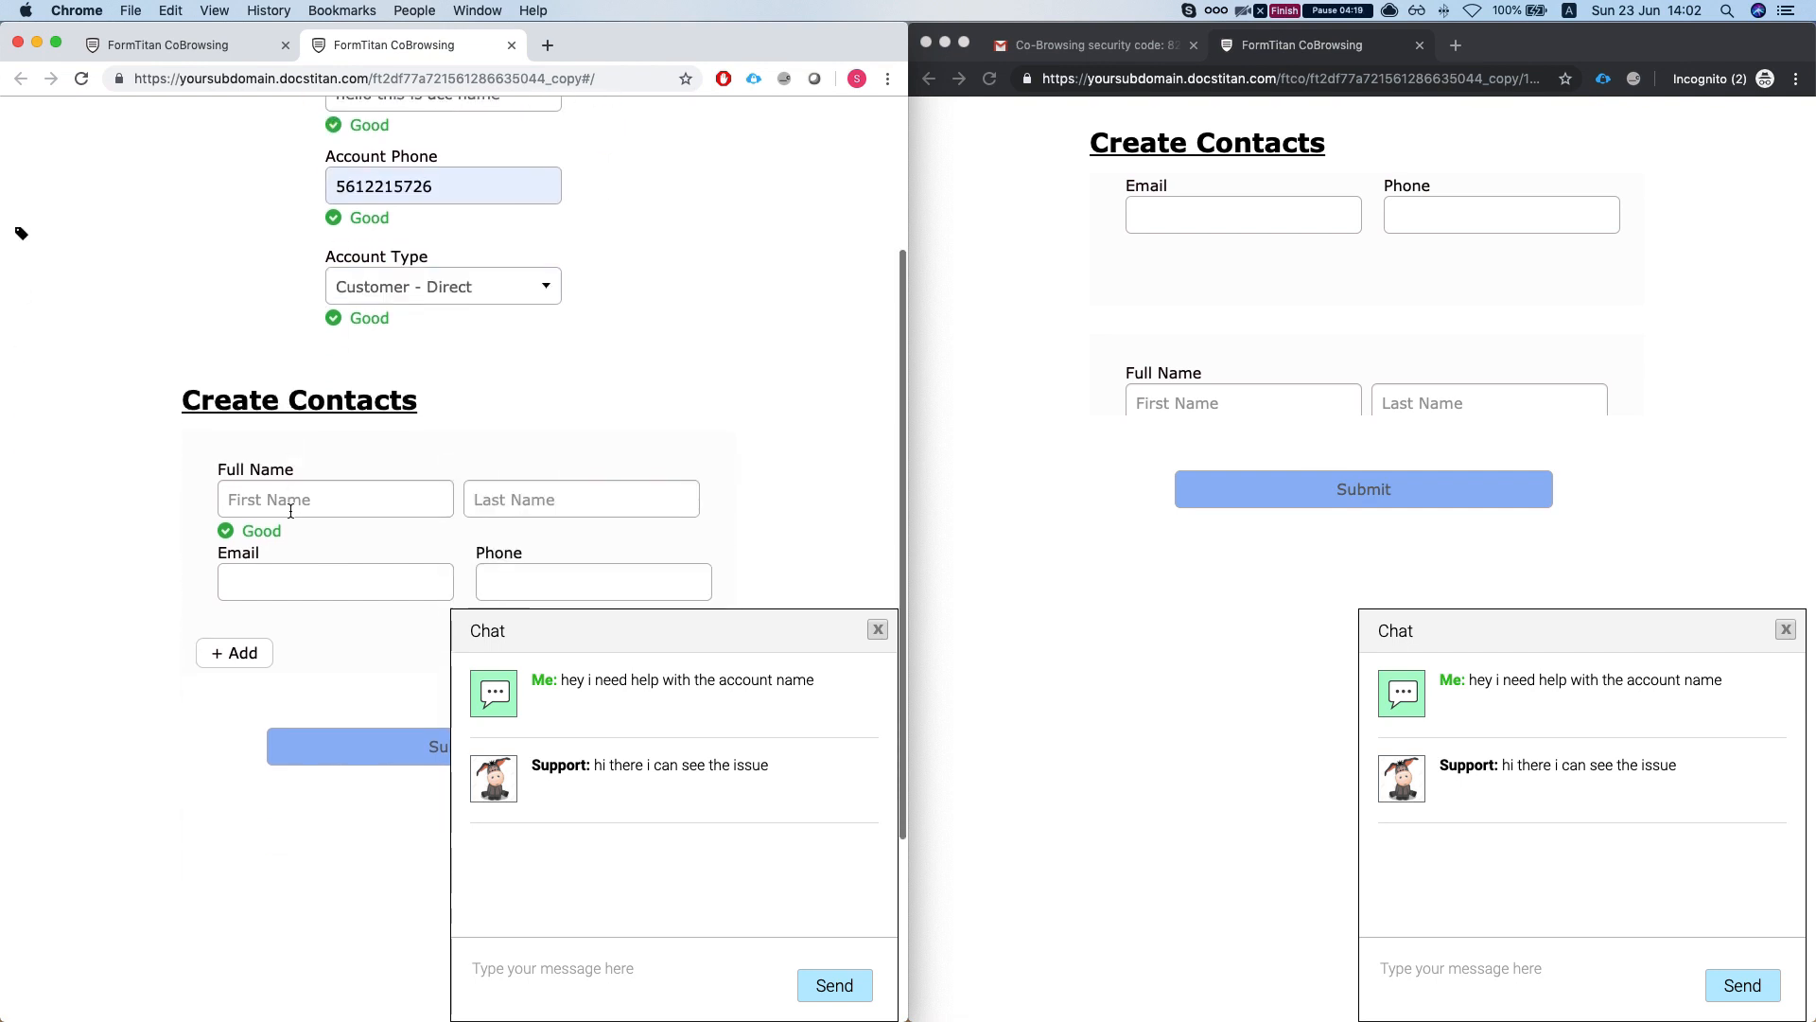
pyautogui.click(337, 440)
pyautogui.write('first contac')
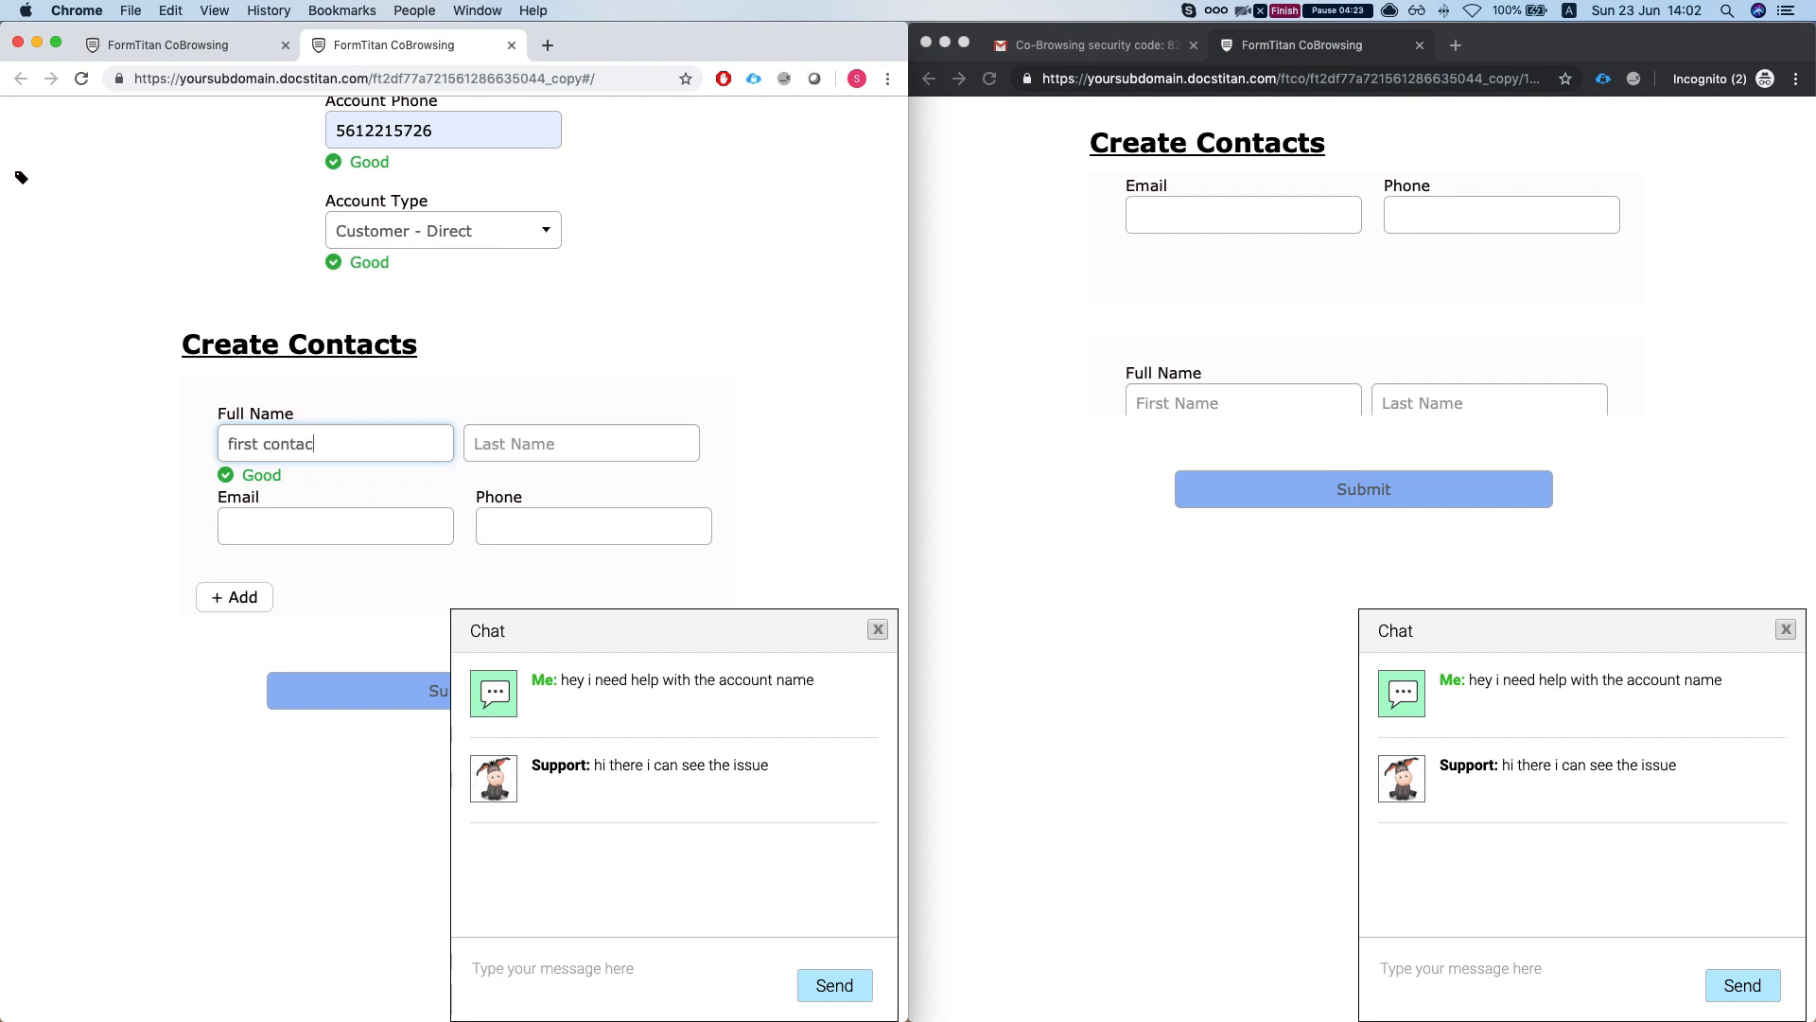
pyautogui.scroll(-5, 328, 479)
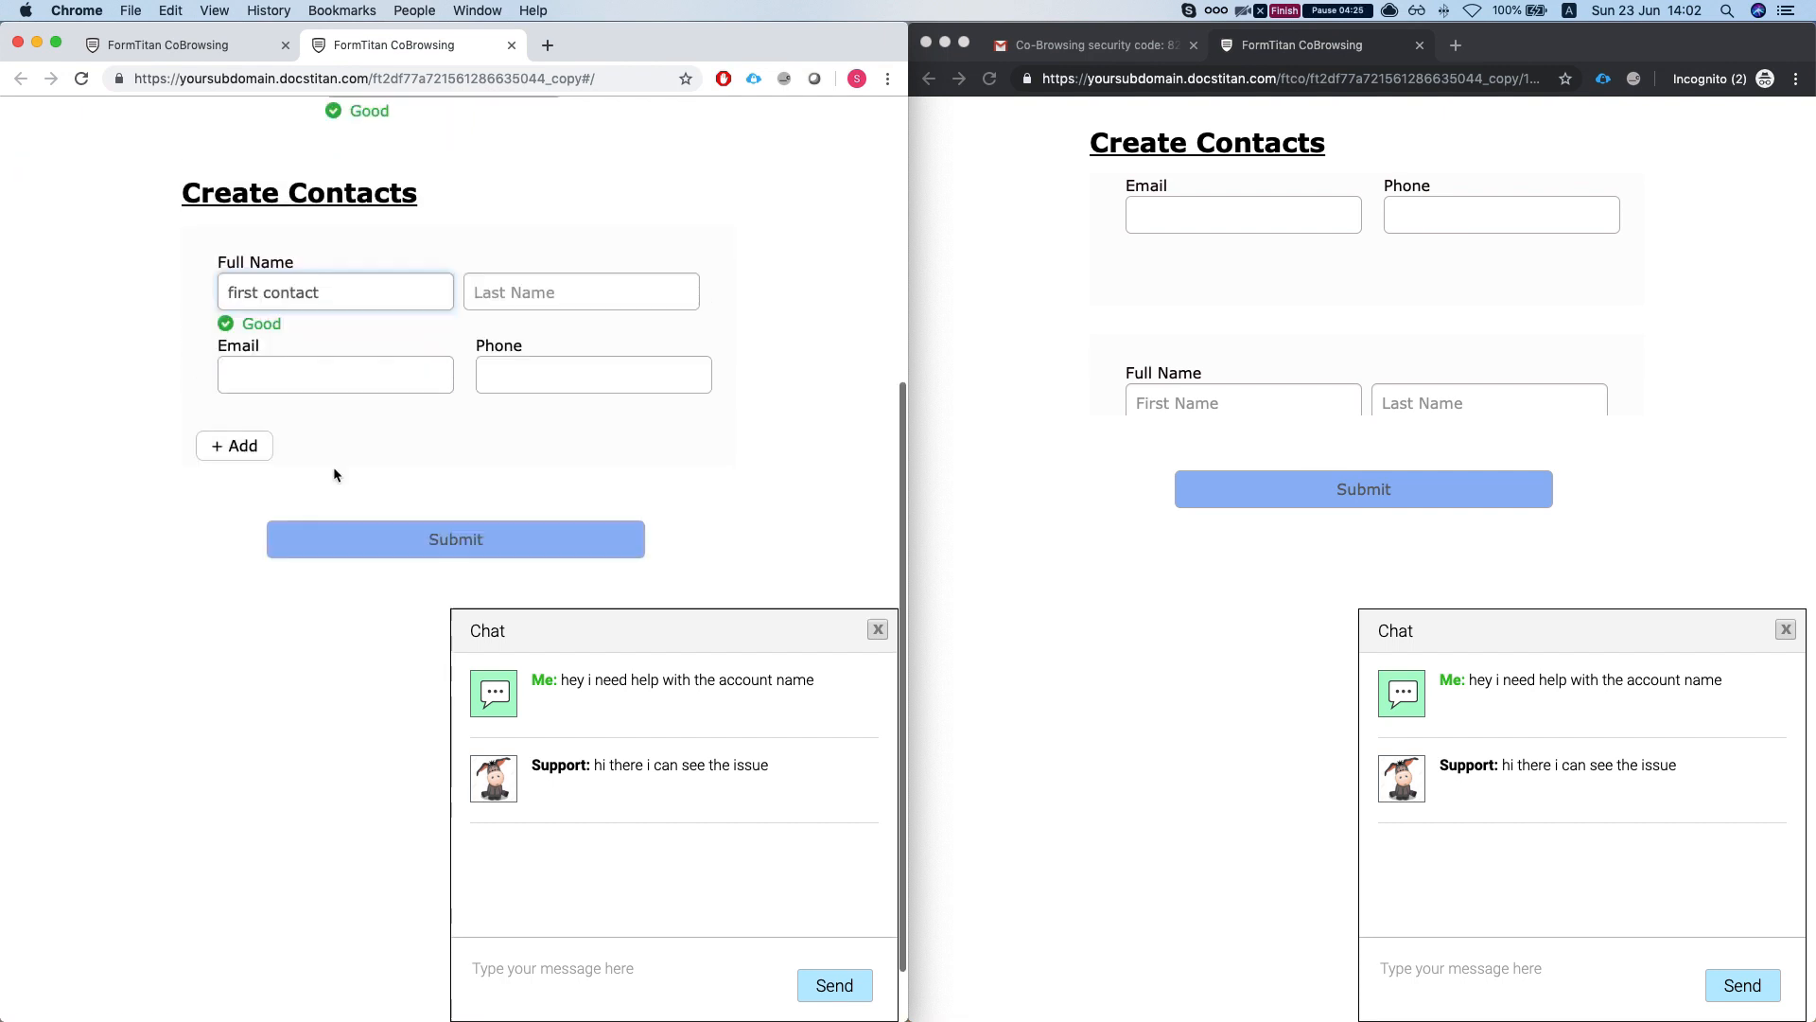
pyautogui.scroll(4, 333, 467)
pyautogui.click(547, 402)
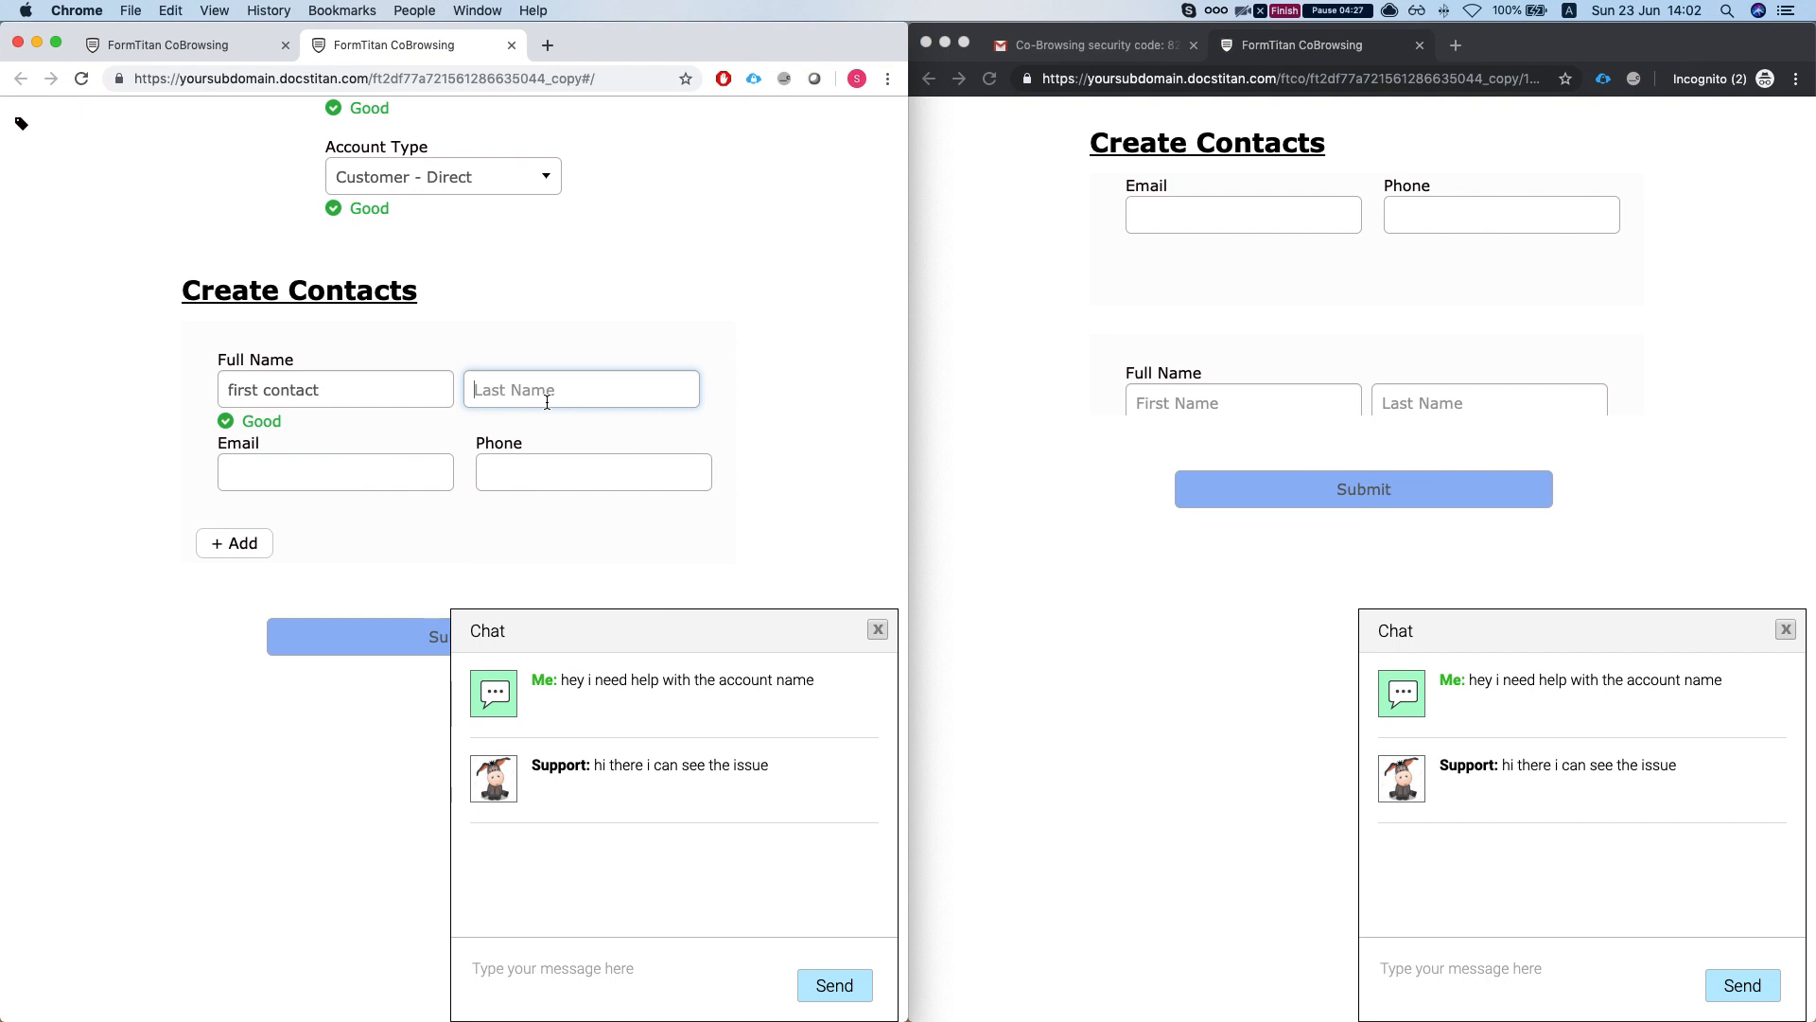
pyautogui.write('last')
pyautogui.press('Tab')
pyautogui.write('bla@bla.com')
pyautogui.click(642, 462)
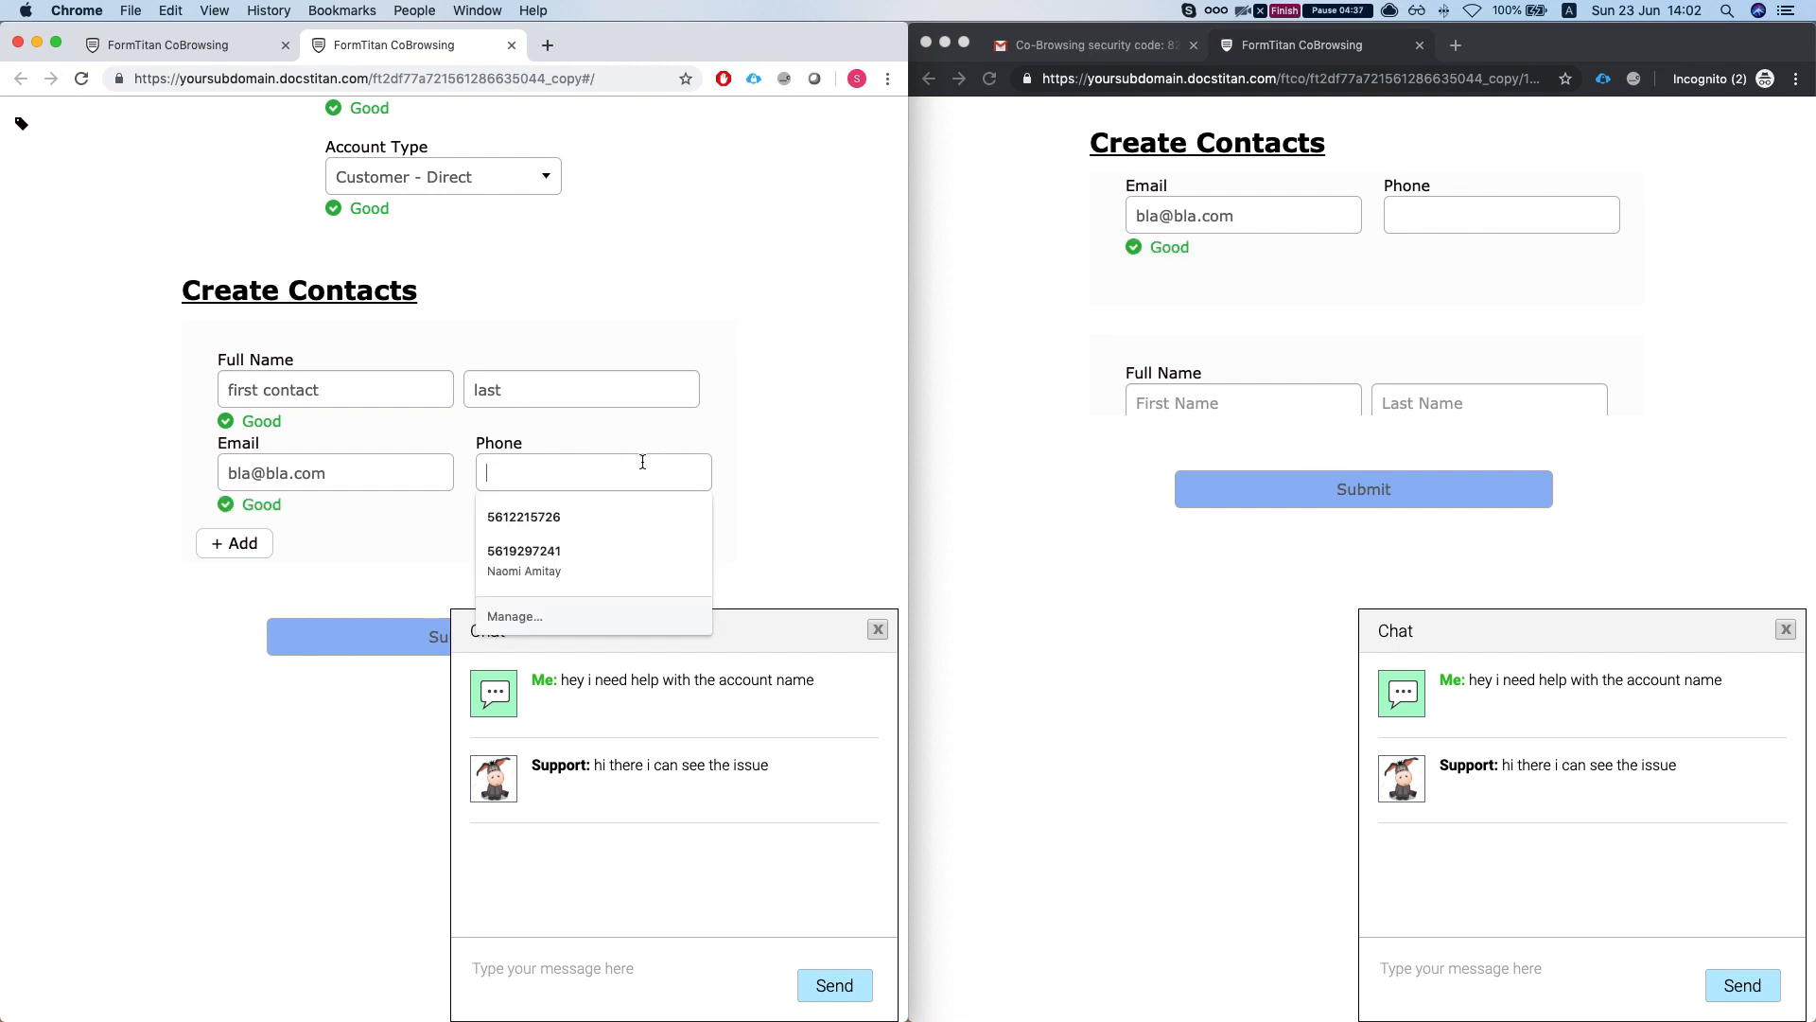
pyautogui.click(1070, 318)
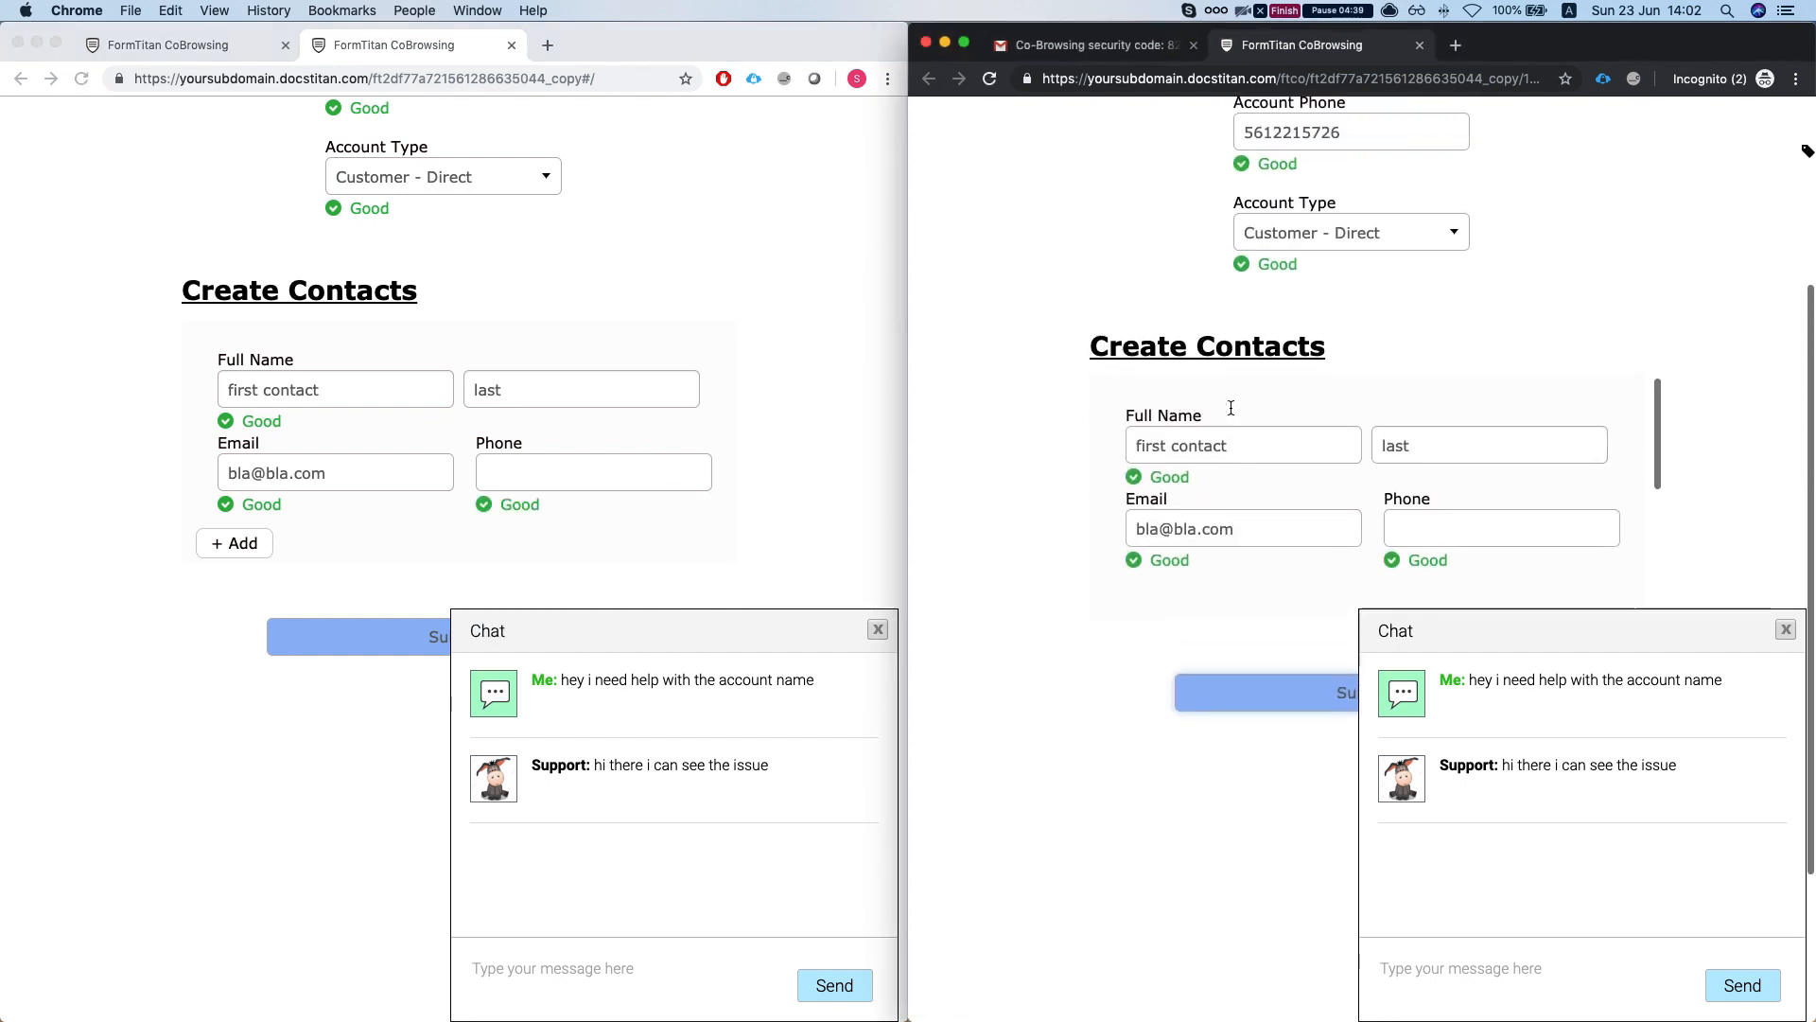
pyautogui.click(595, 470)
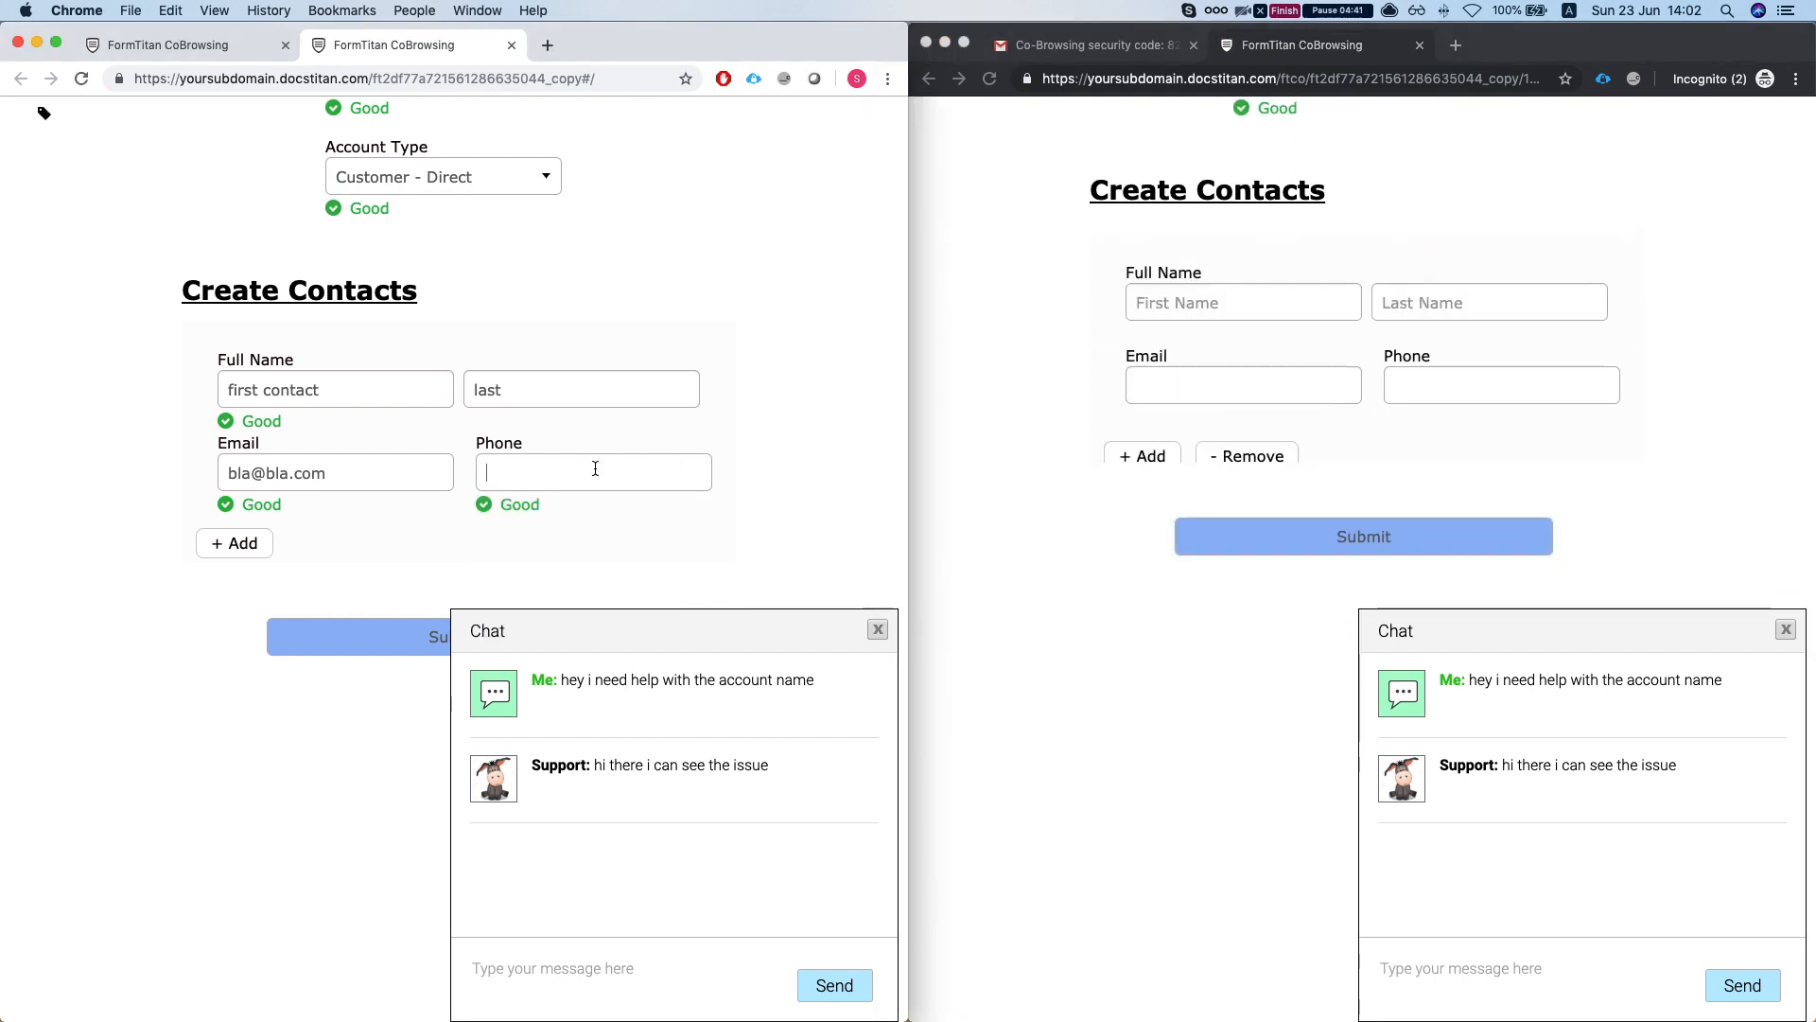
pyautogui.write('2323551')
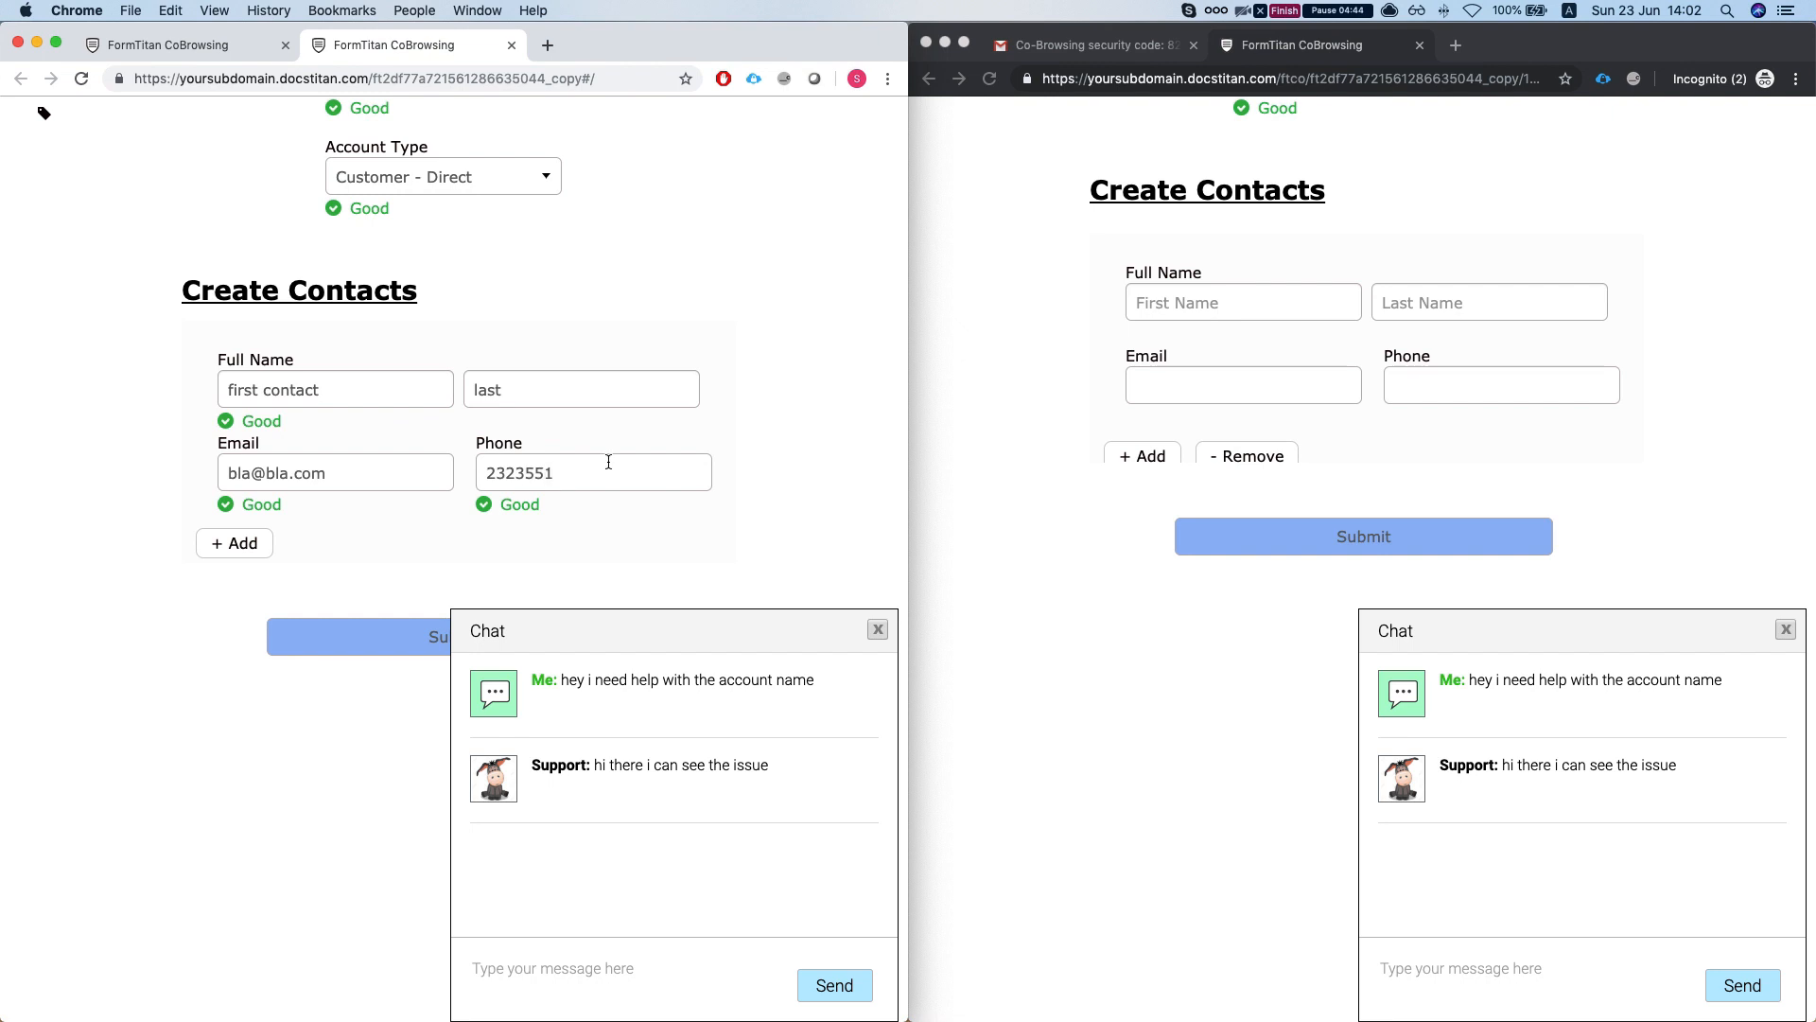
pyautogui.scroll(-3, 568, 473)
pyautogui.click(474, 486)
pyautogui.scroll(3, 397, 568)
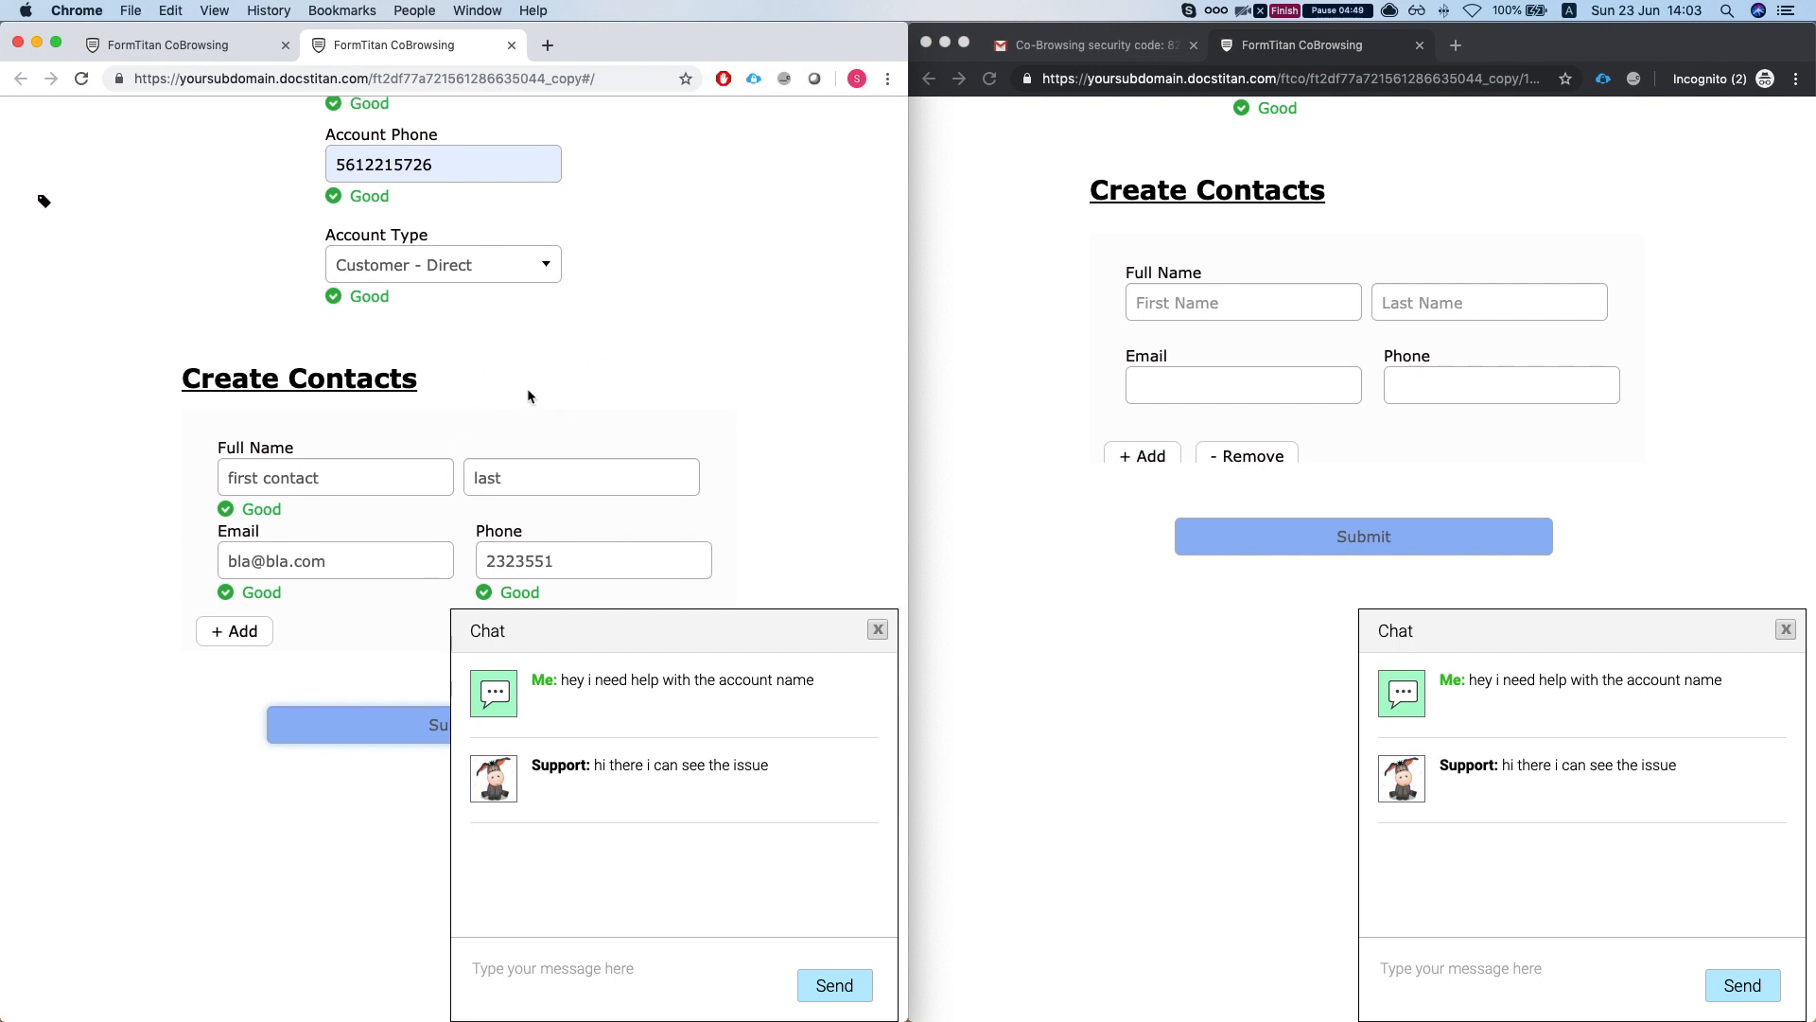
pyautogui.scroll(-2, 537, 375)
pyautogui.scroll(5, 538, 374)
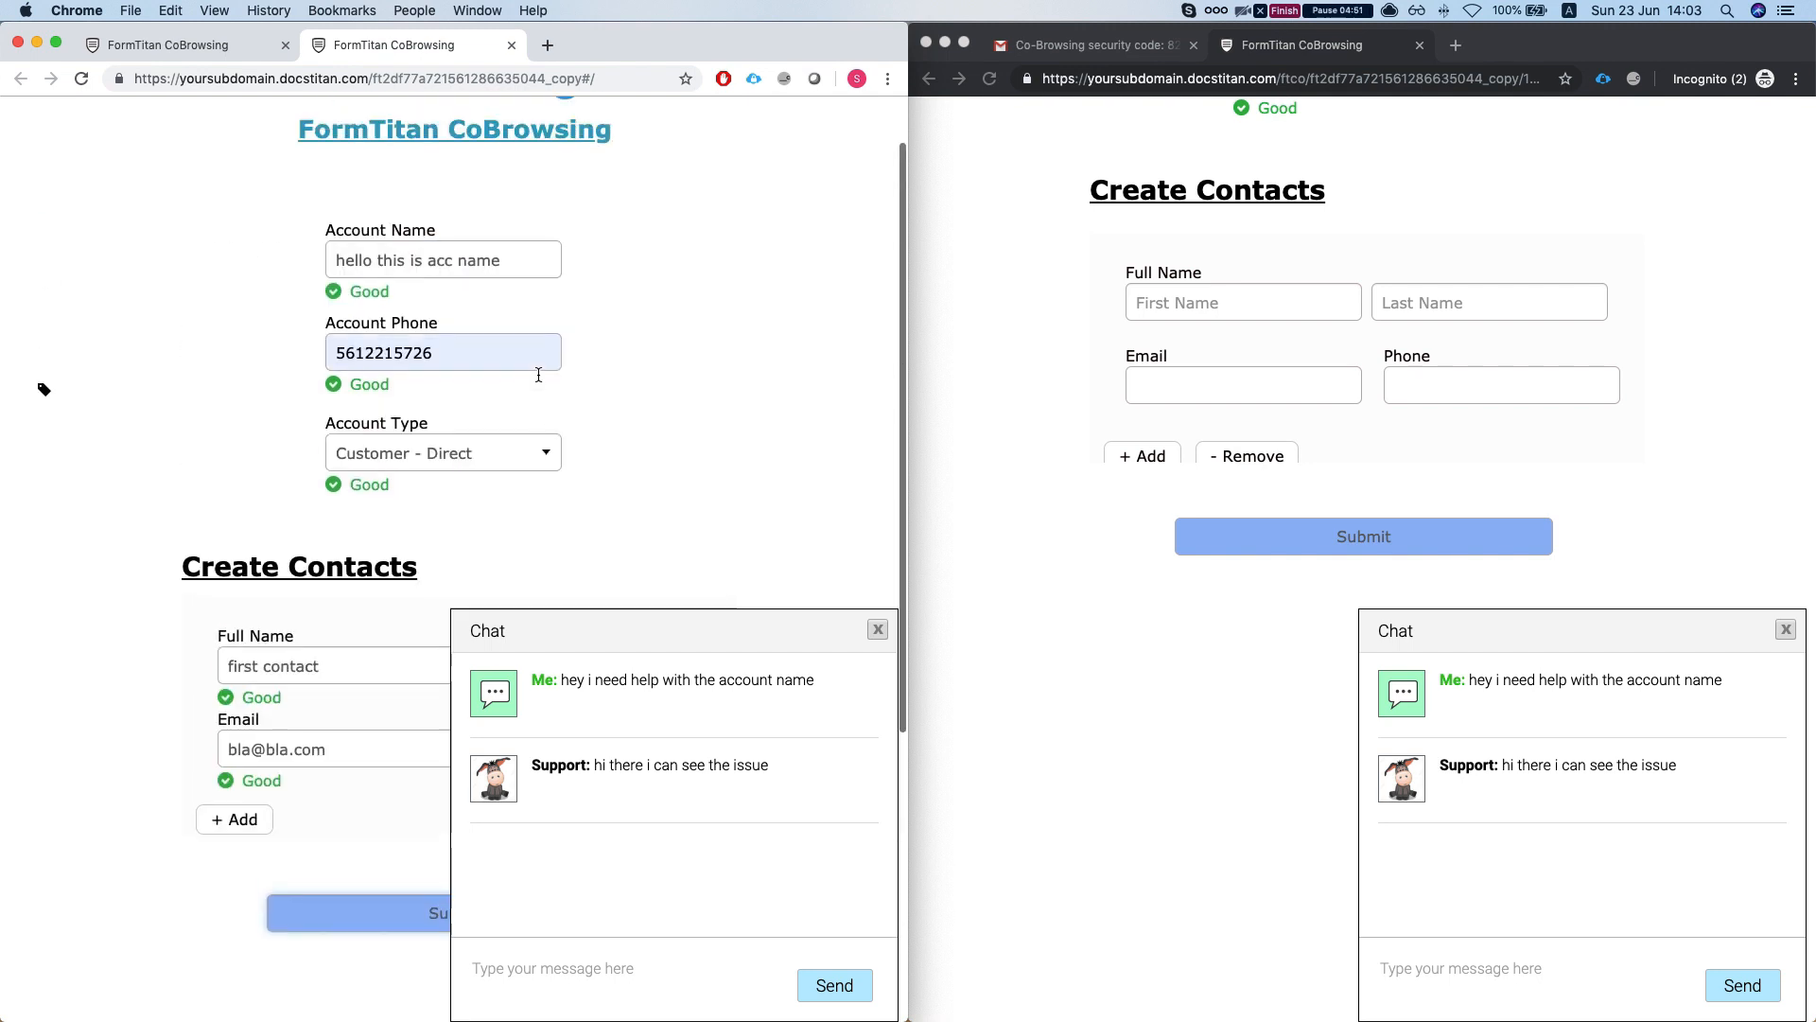
pyautogui.scroll(-3, 549, 388)
# - Close the chat panel and submit the form a second time
pyautogui.click(876, 643)
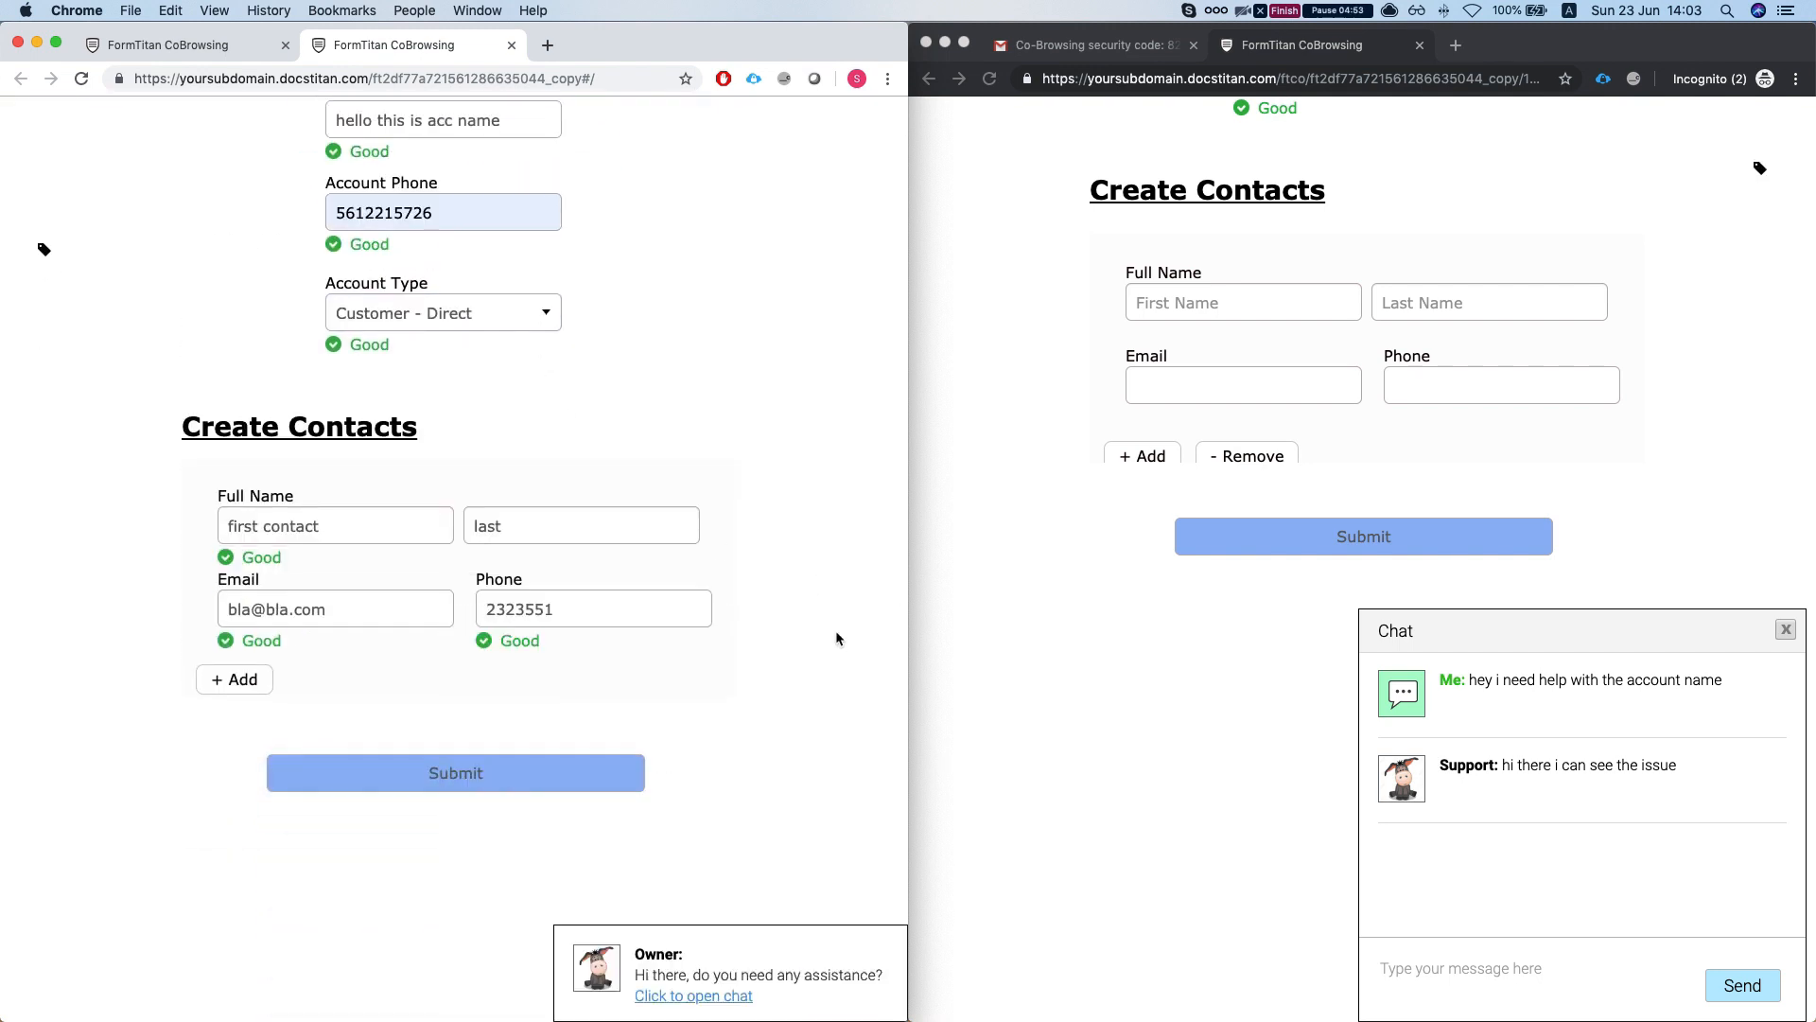
pyautogui.scroll(-1, 660, 569)
pyautogui.scroll(-2, 660, 570)
pyautogui.scroll(1, 641, 592)
pyautogui.scroll(-1, 417, 624)
pyautogui.scroll(1, 438, 552)
pyautogui.scroll(1, 421, 539)
pyautogui.scroll(-2, 412, 513)
pyautogui.scroll(3, 413, 530)
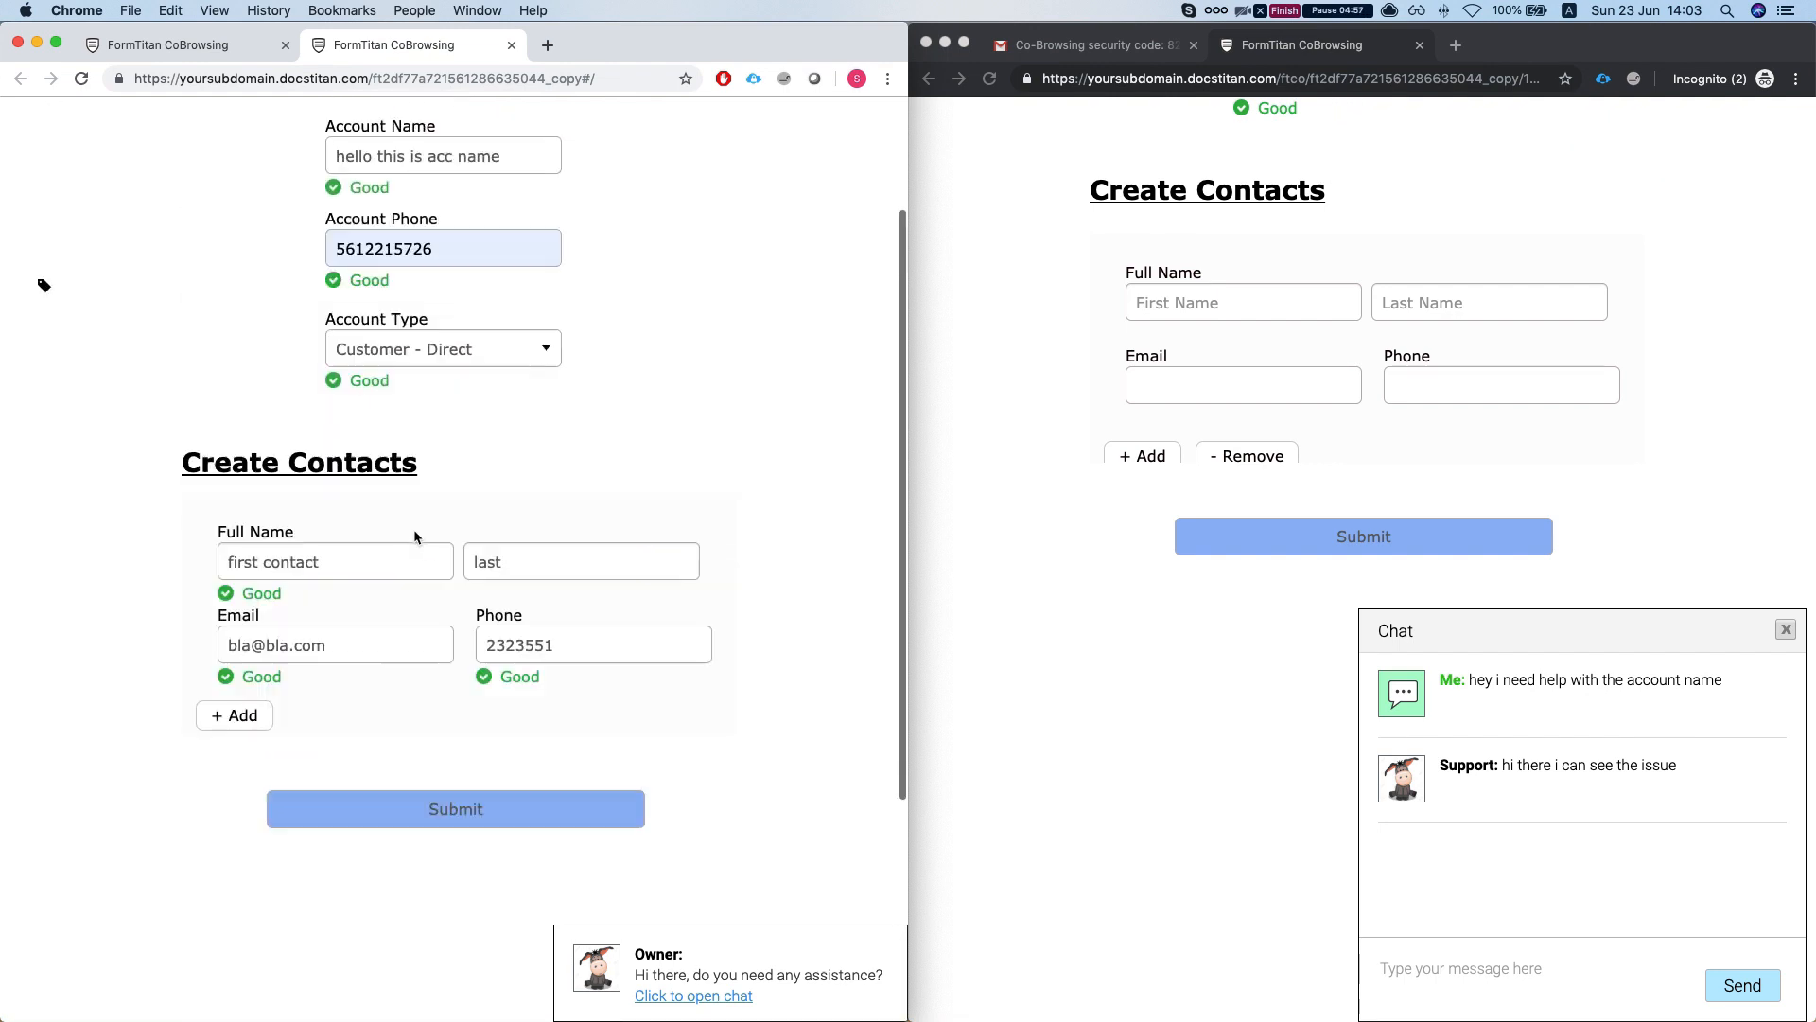
pyautogui.scroll(-1, 414, 535)
pyautogui.click(396, 617)
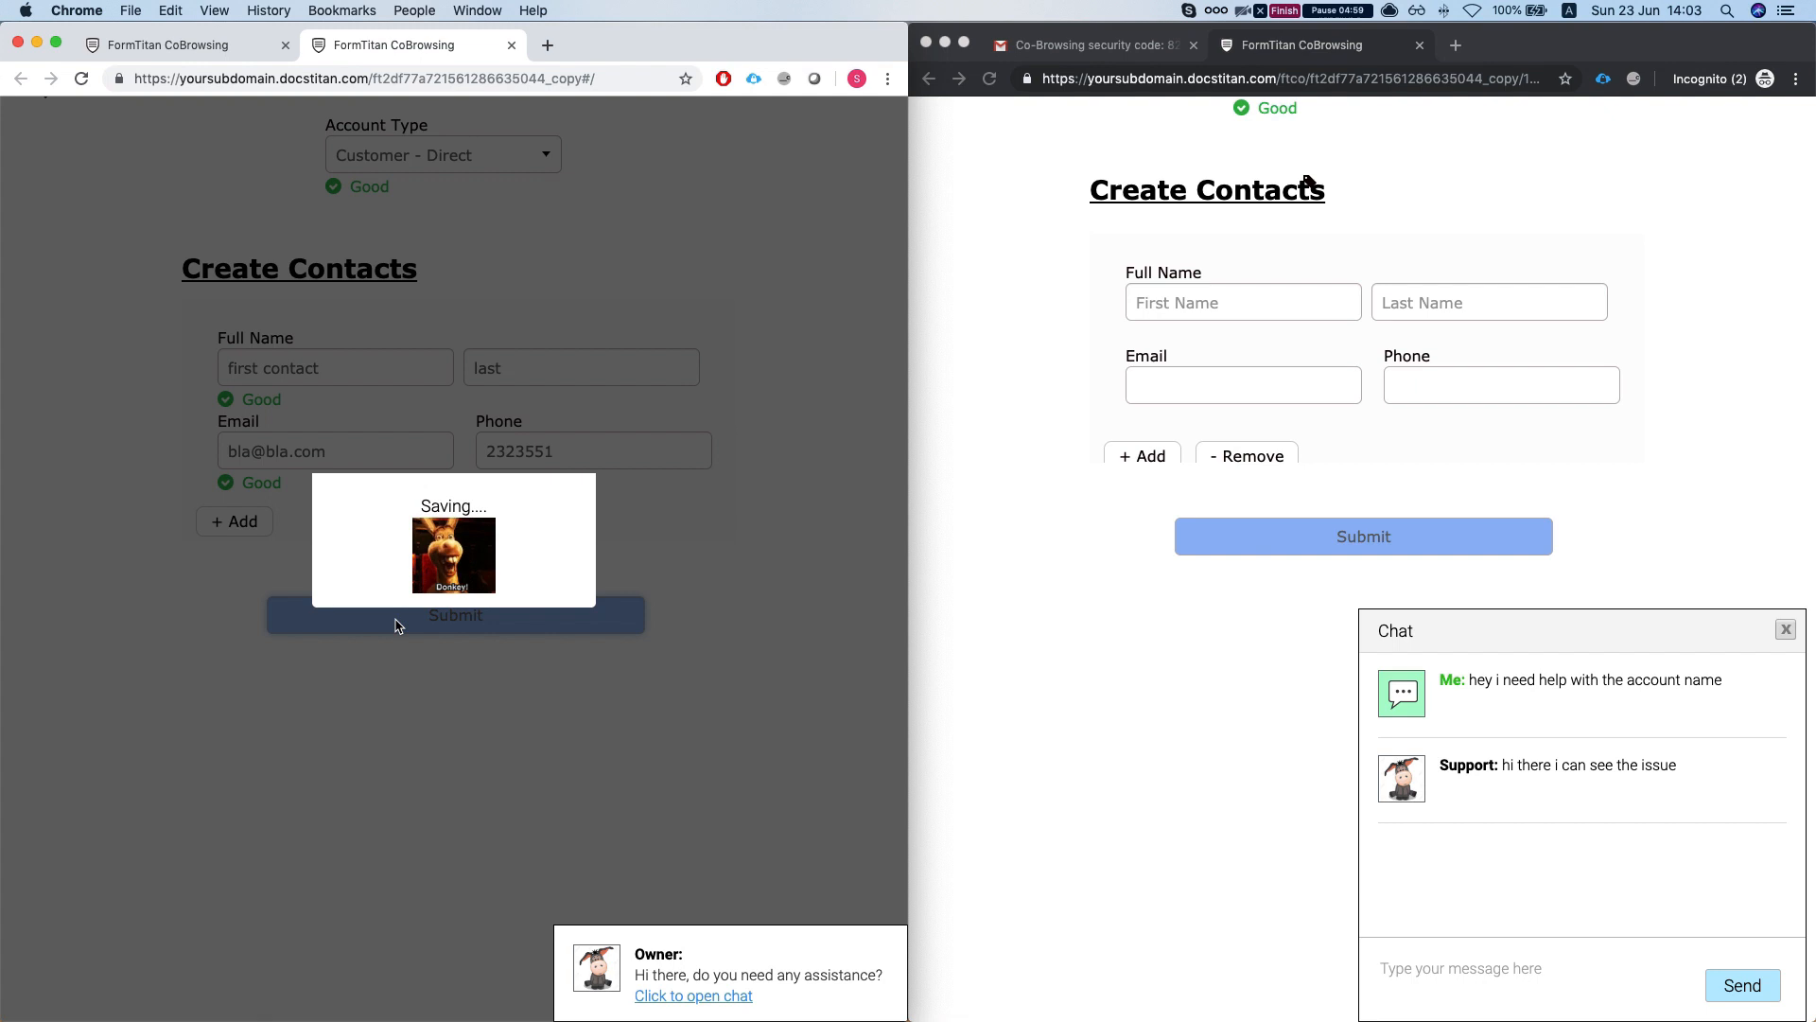
# - Switch back to the Form Builder tab
pyautogui.scroll(-1, 396, 620)
pyautogui.scroll(5, 394, 617)
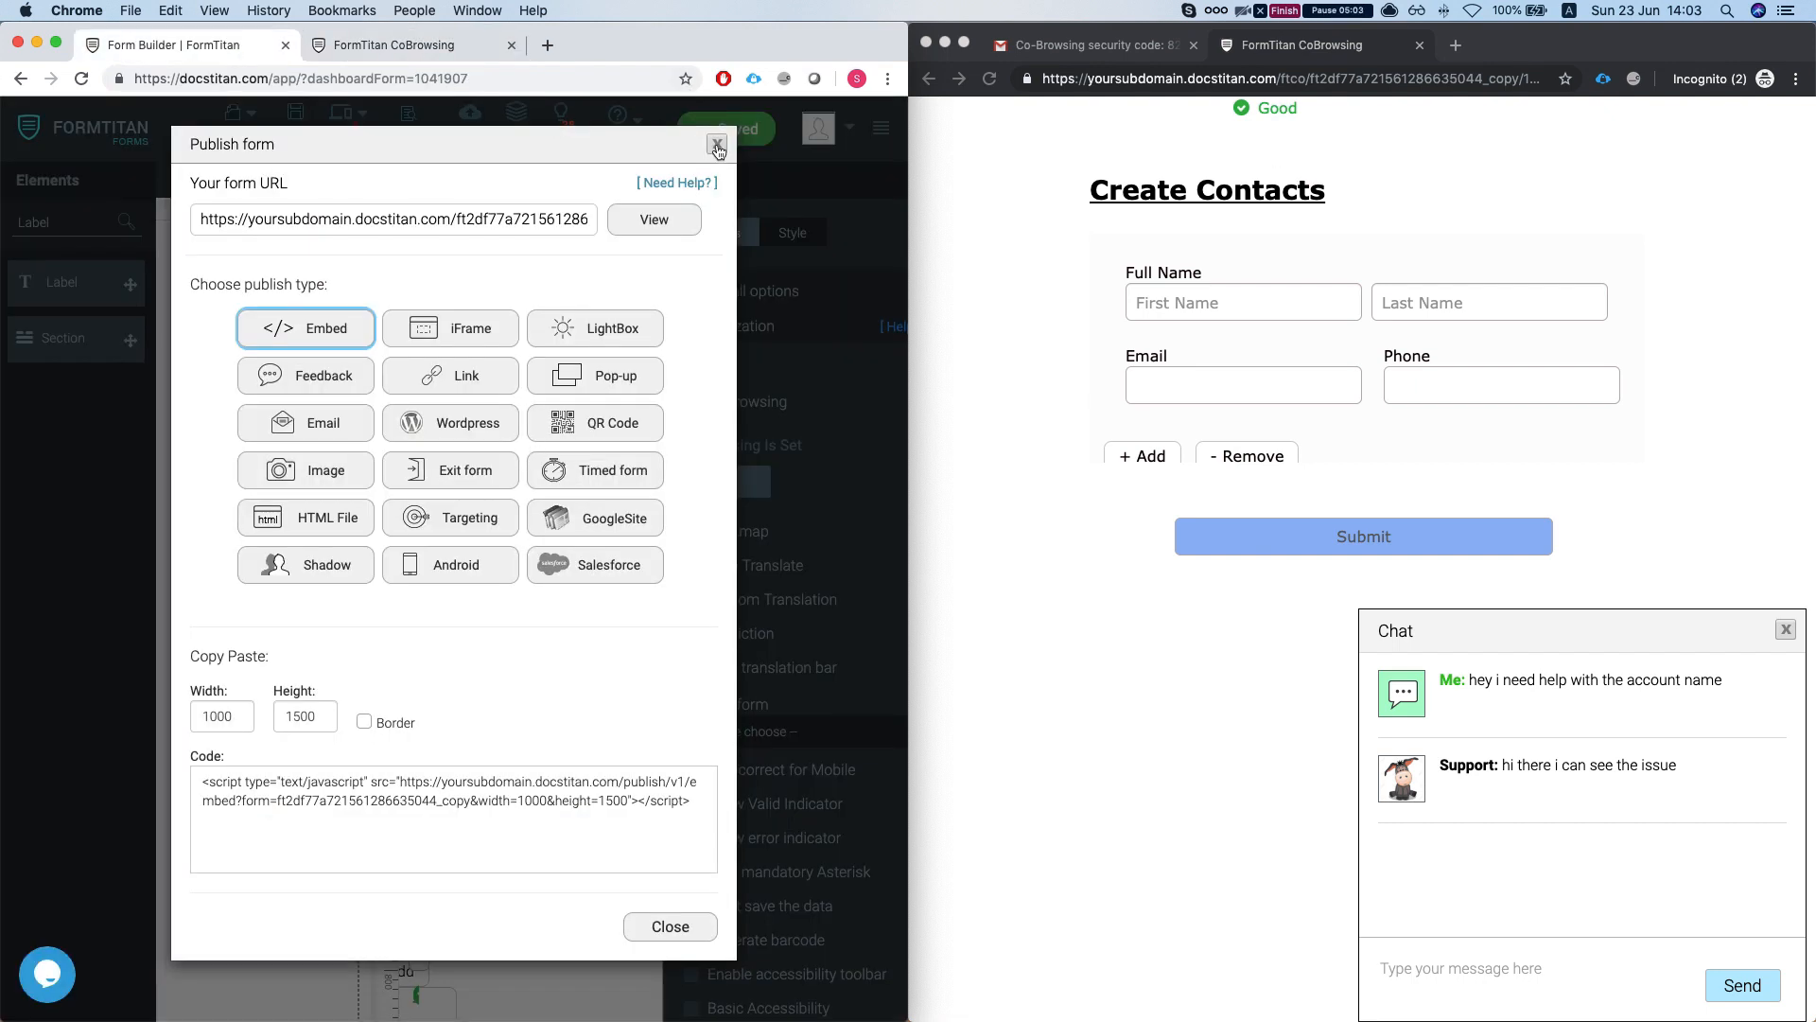
pyautogui.click(718, 148)
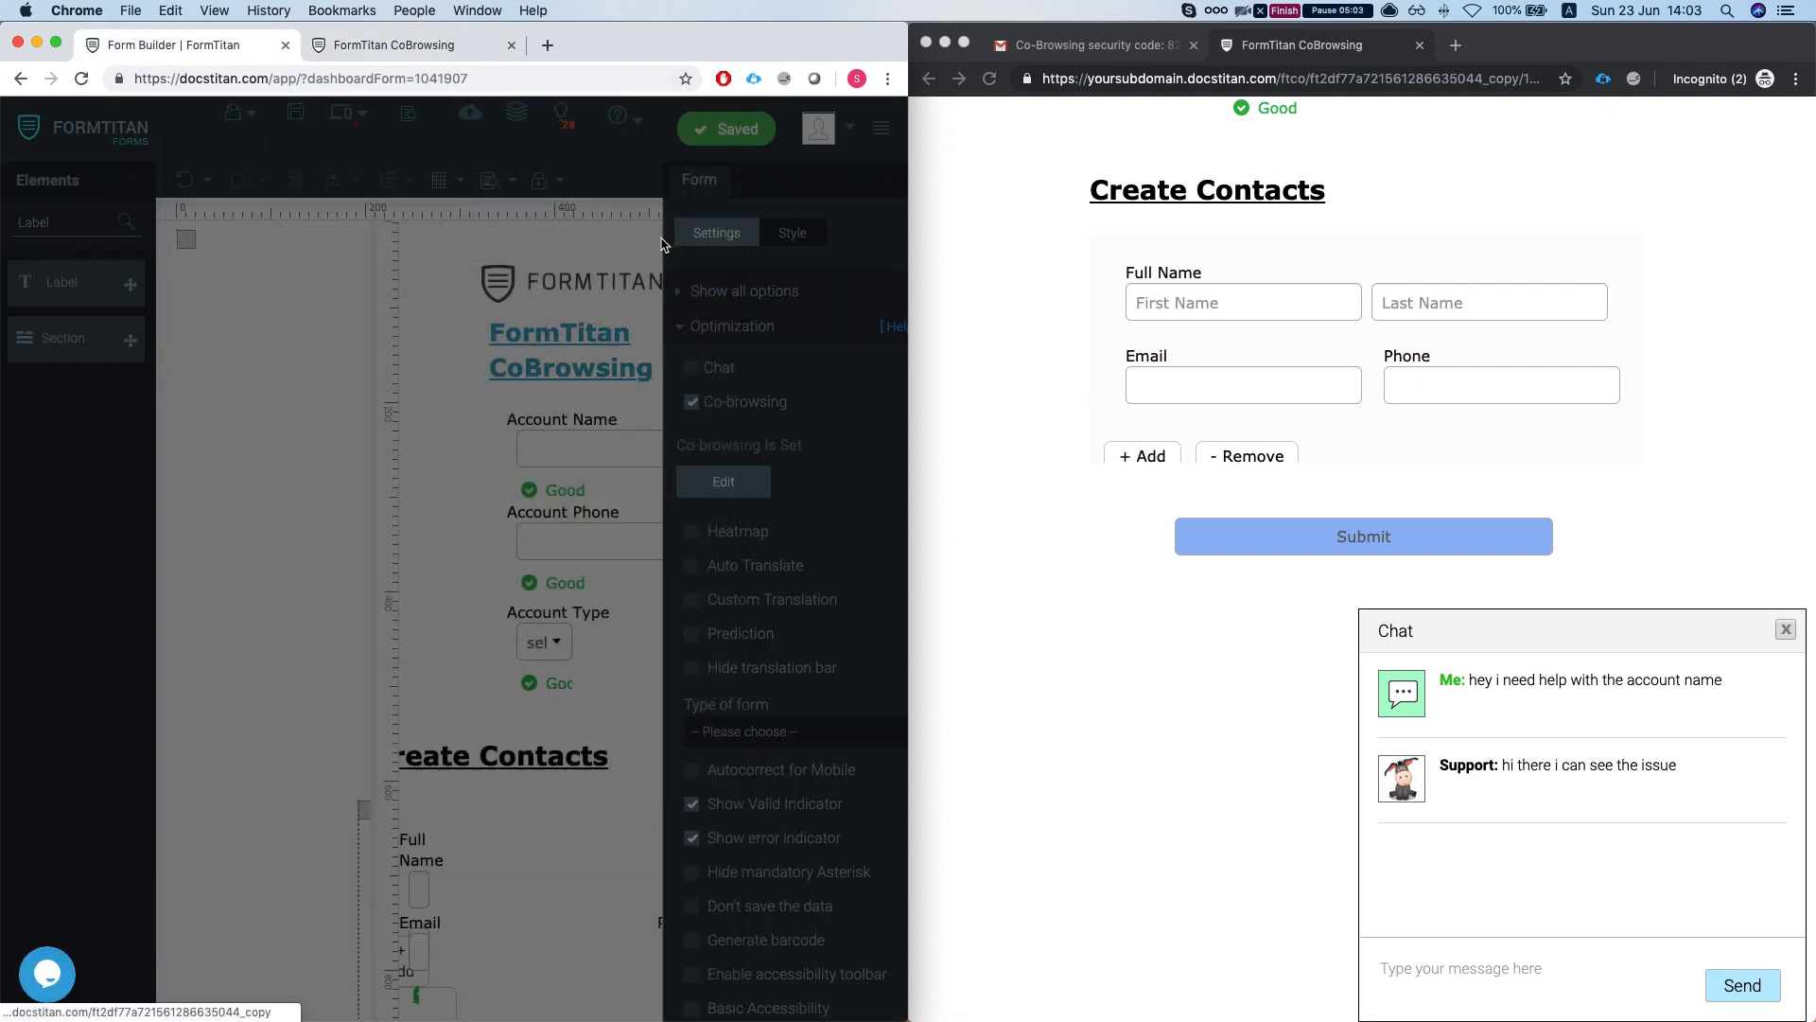
# - Remove the Account (create) Salesforce action from the Submit button
pyautogui.doubleClick(592, 49)
pyautogui.scroll(-5, 865, 766)
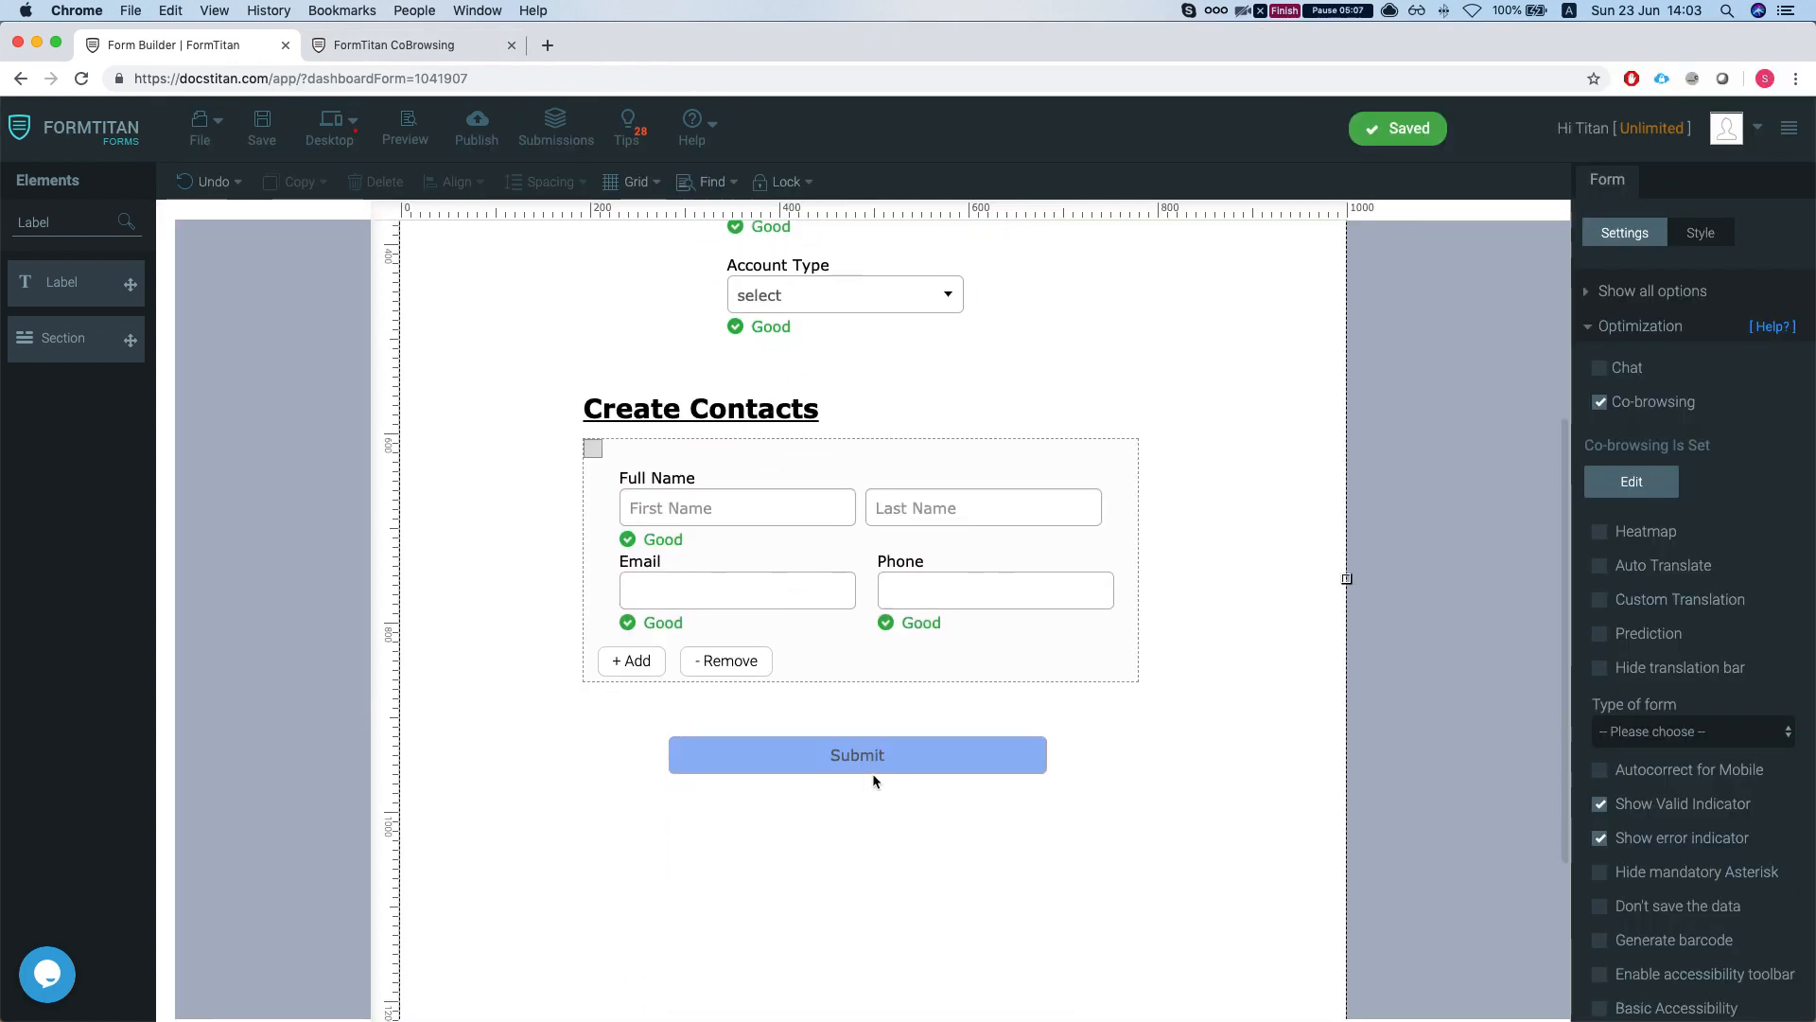
pyautogui.click(874, 764)
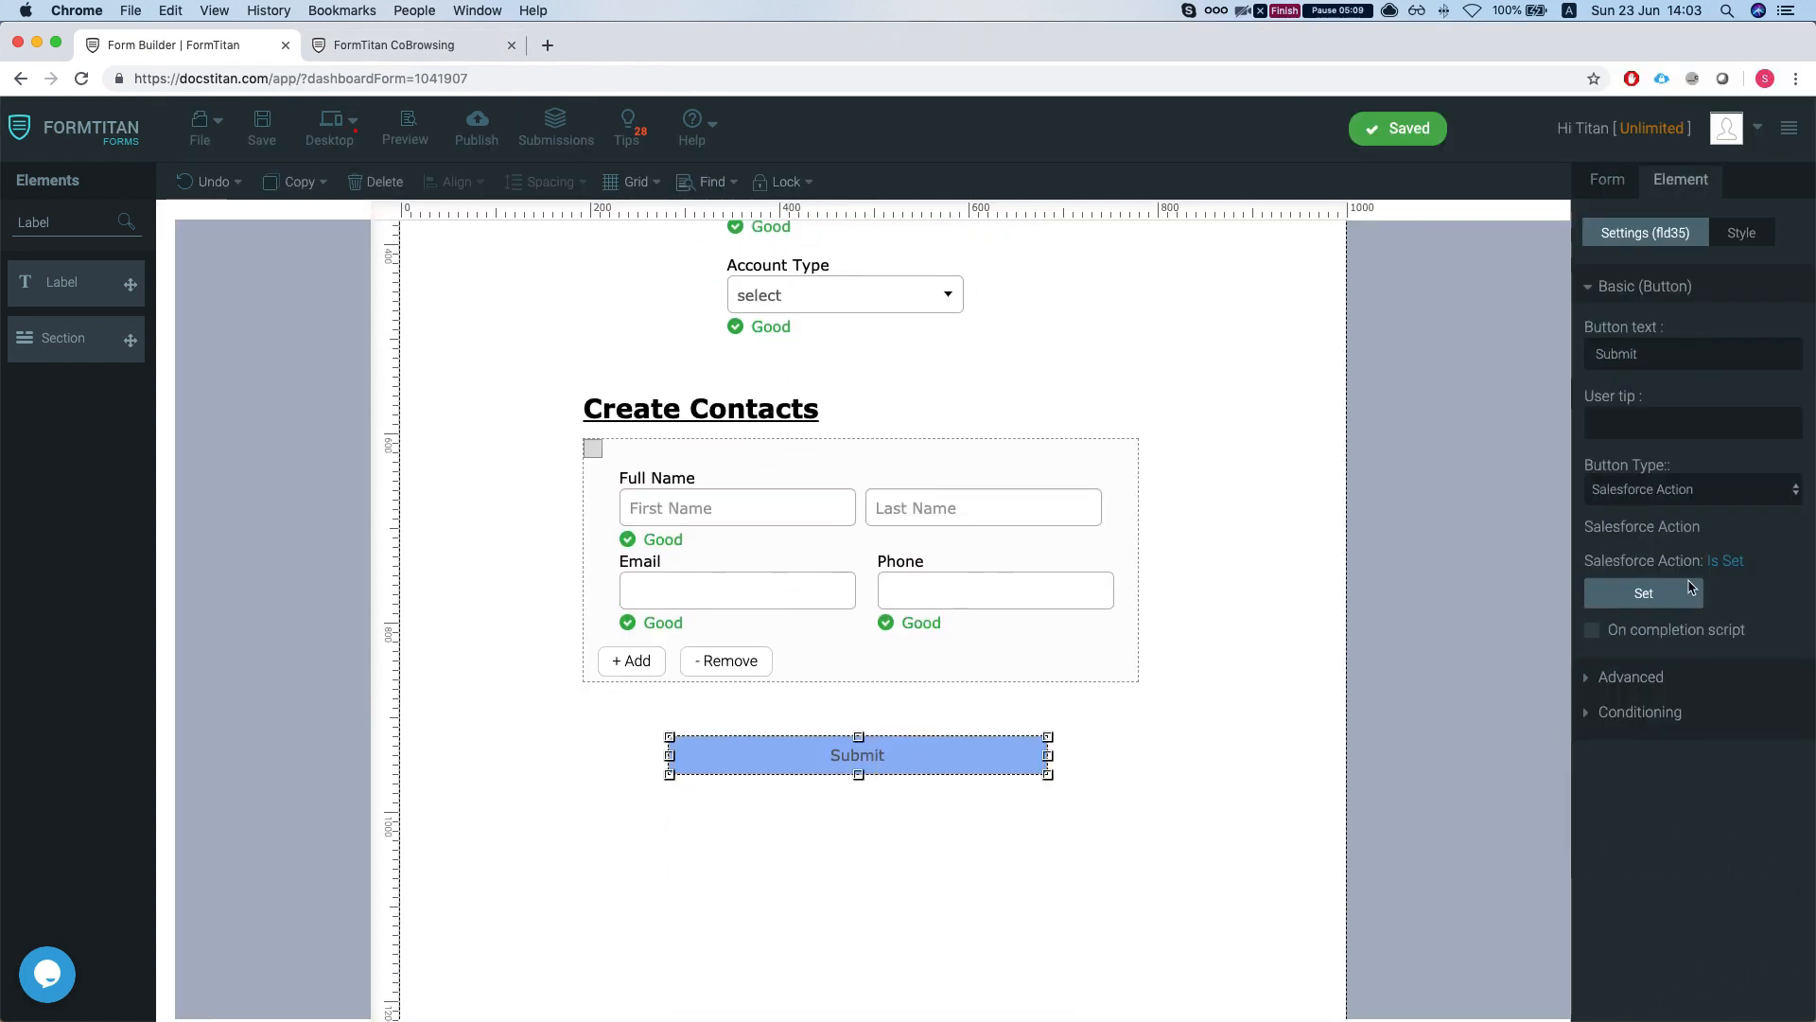
pyautogui.click(1644, 593)
pyautogui.click(974, 251)
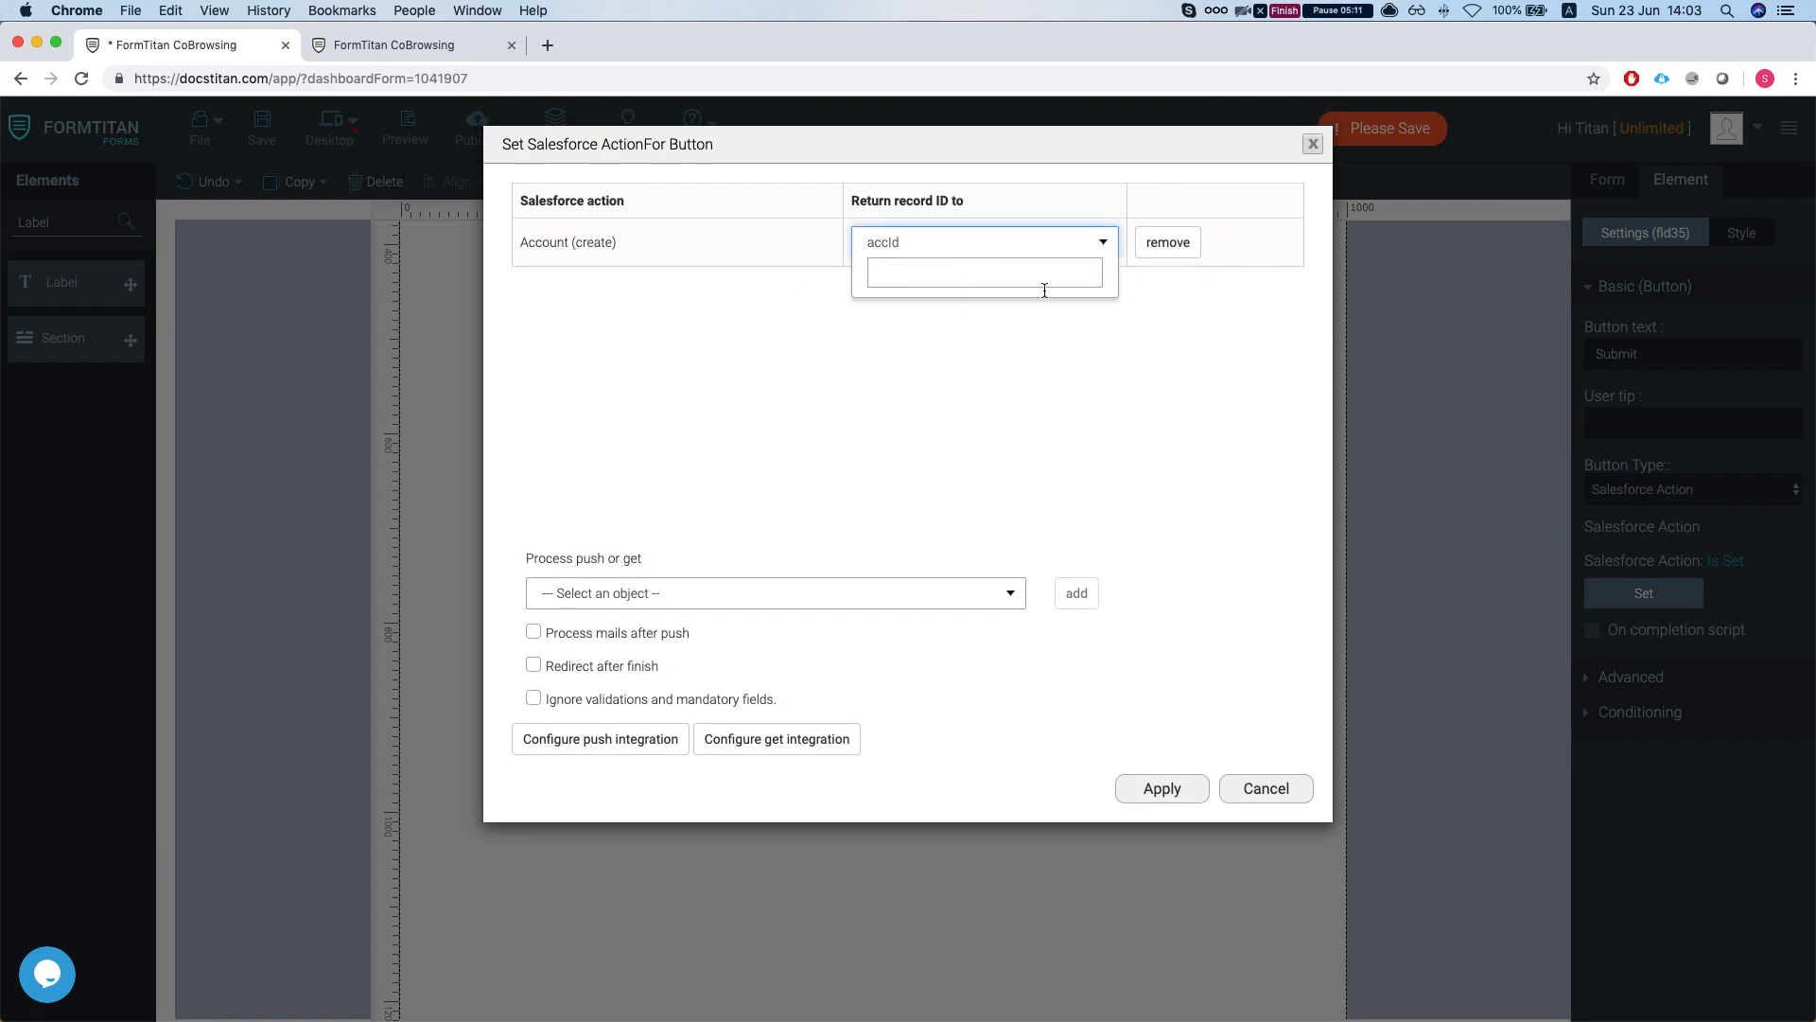
pyautogui.click(1168, 242)
pyautogui.click(1162, 793)
# - Set the button type to submit and save the form
pyautogui.click(1683, 492)
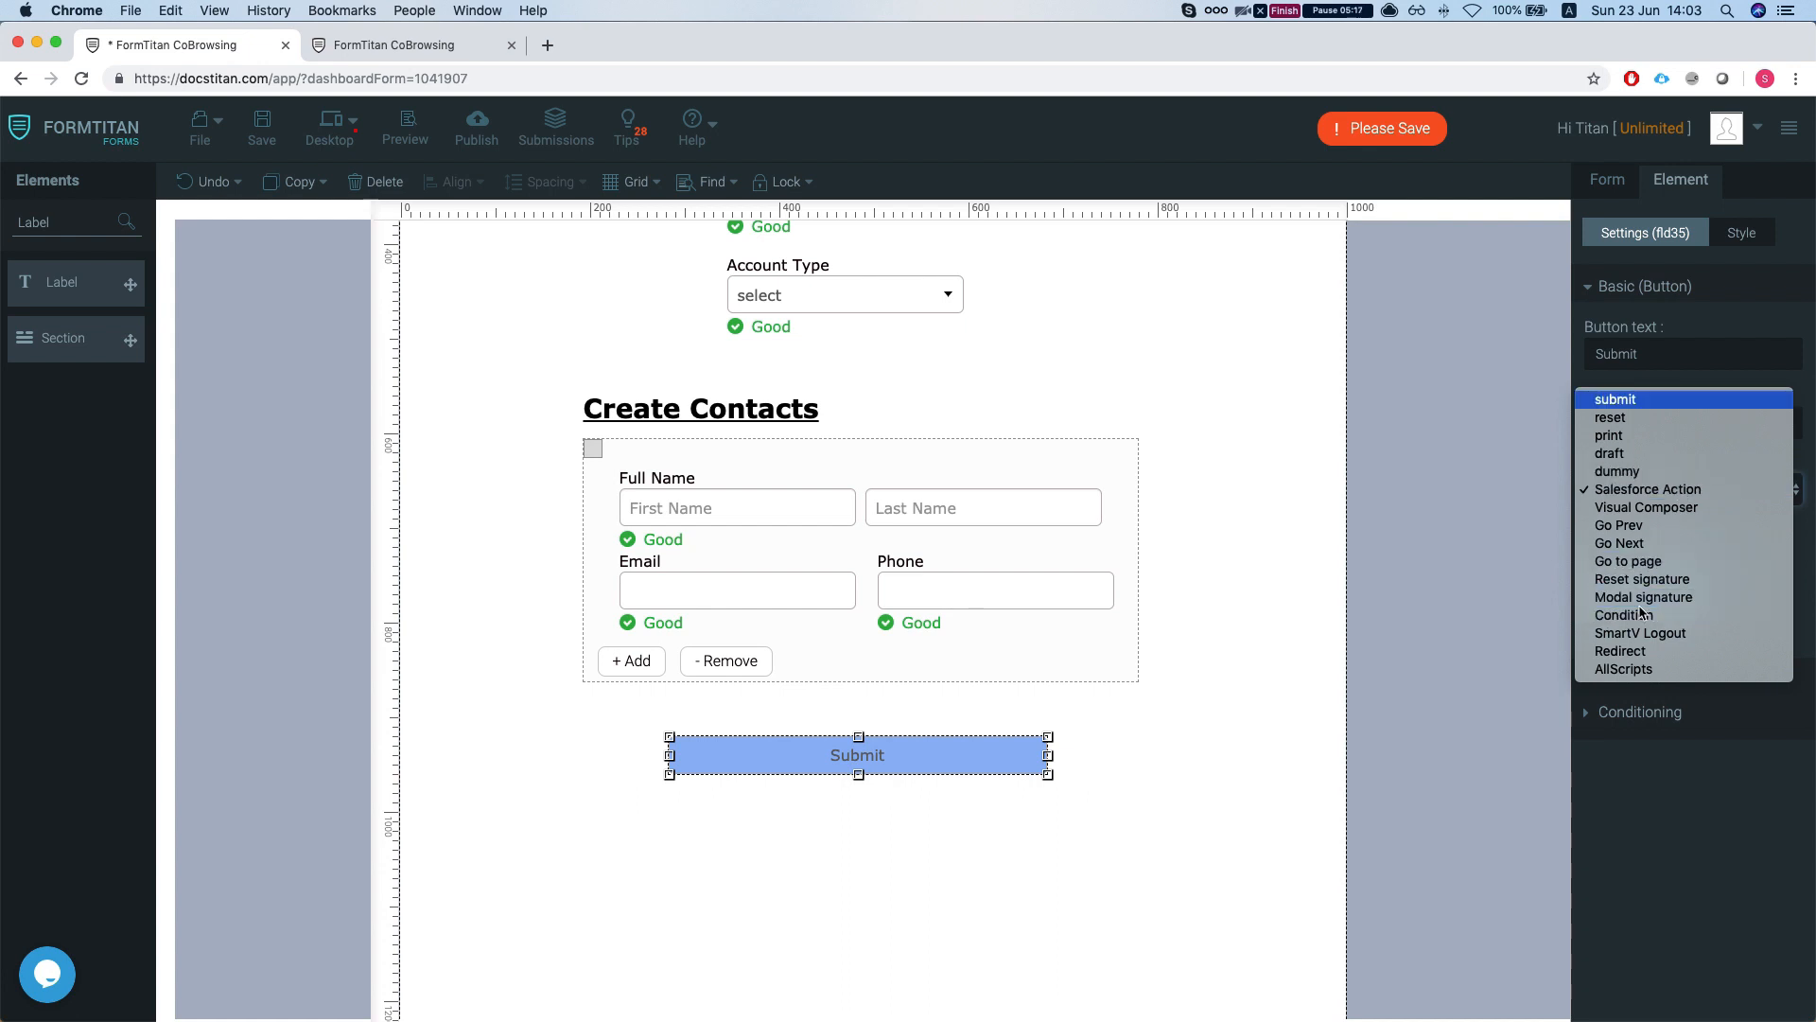
pyautogui.click(1641, 397)
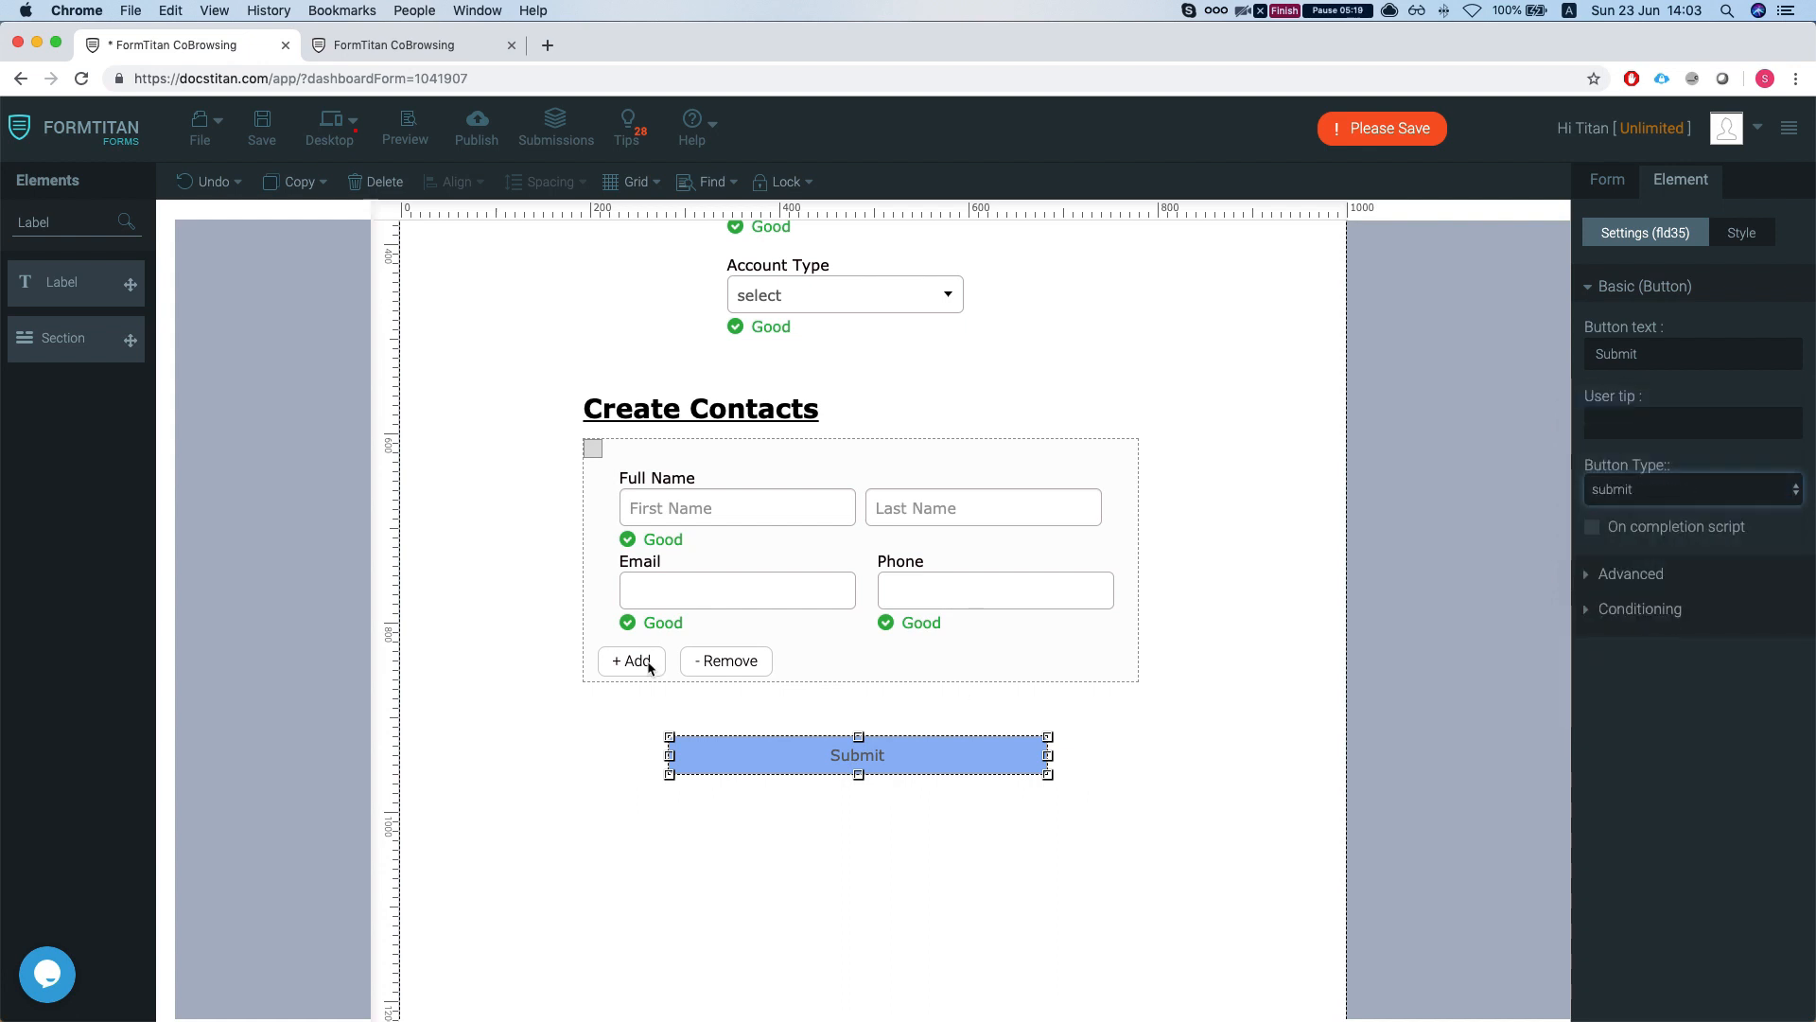
pyautogui.click(264, 125)
pyautogui.click(1601, 287)
# - Reapply the Account (create) Push to Salesforce mapping, finish, save, and return to the live form
pyautogui.click(1605, 179)
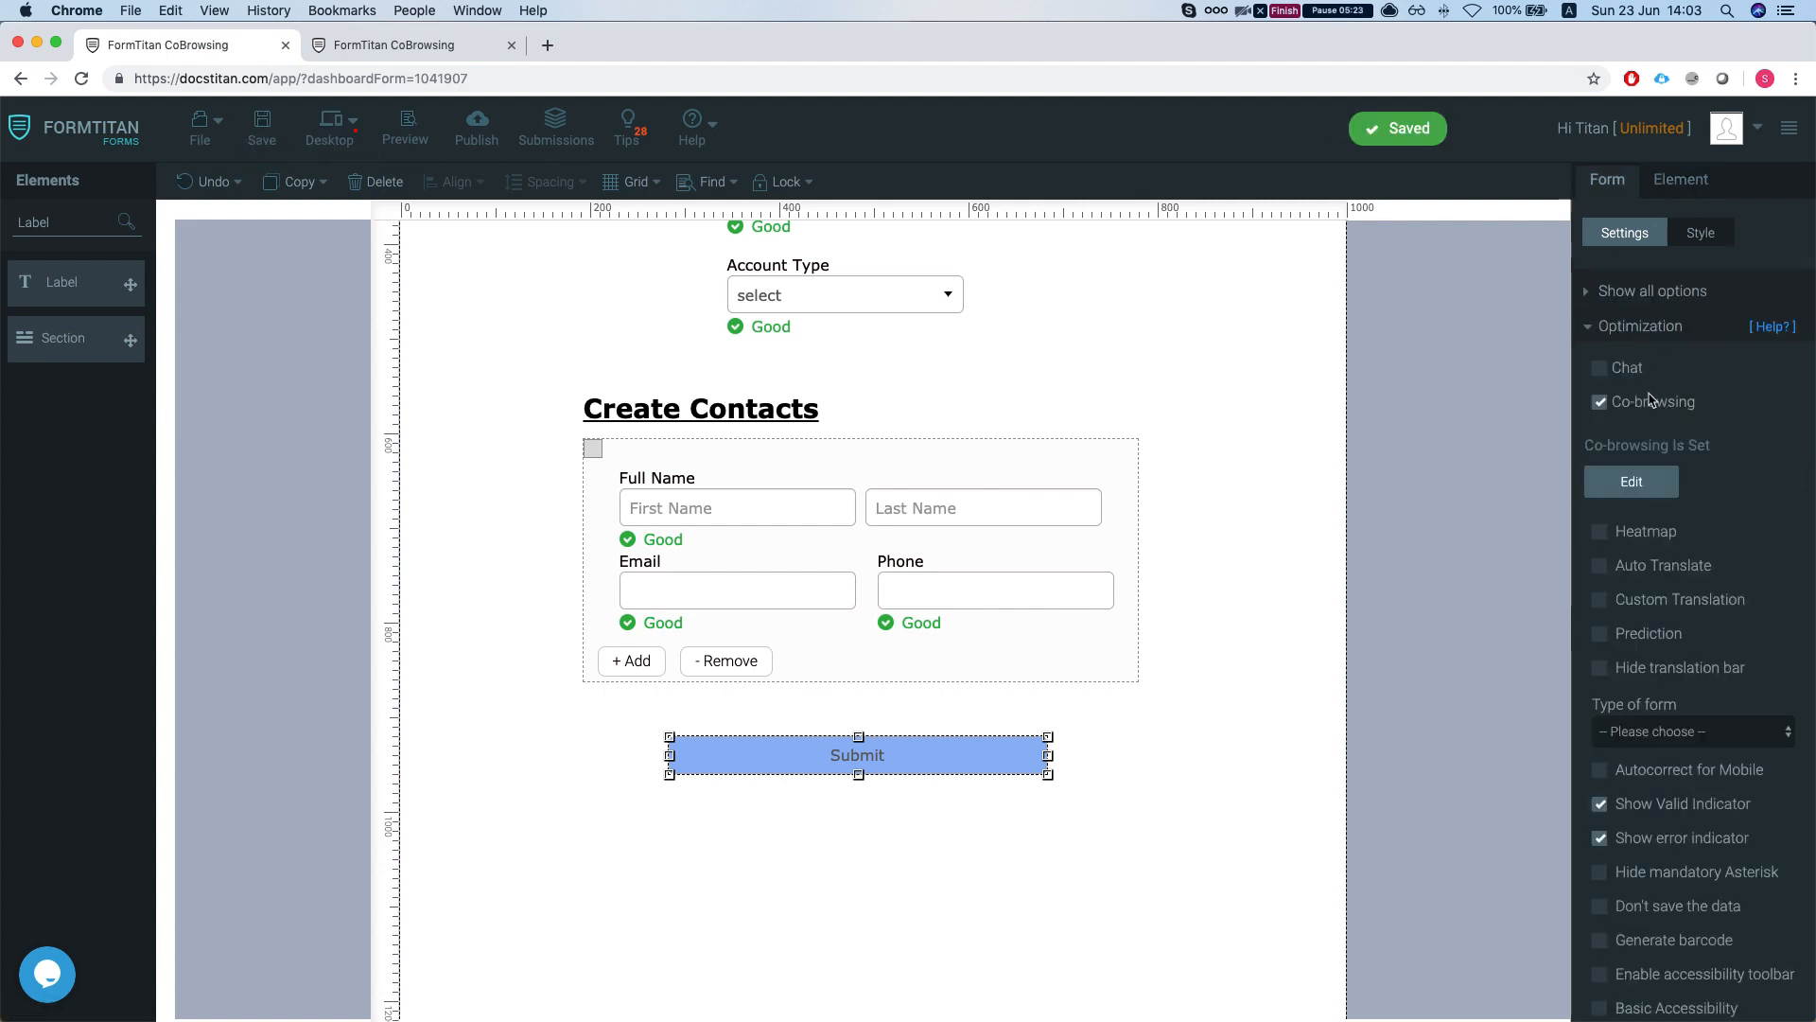
pyautogui.click(1639, 293)
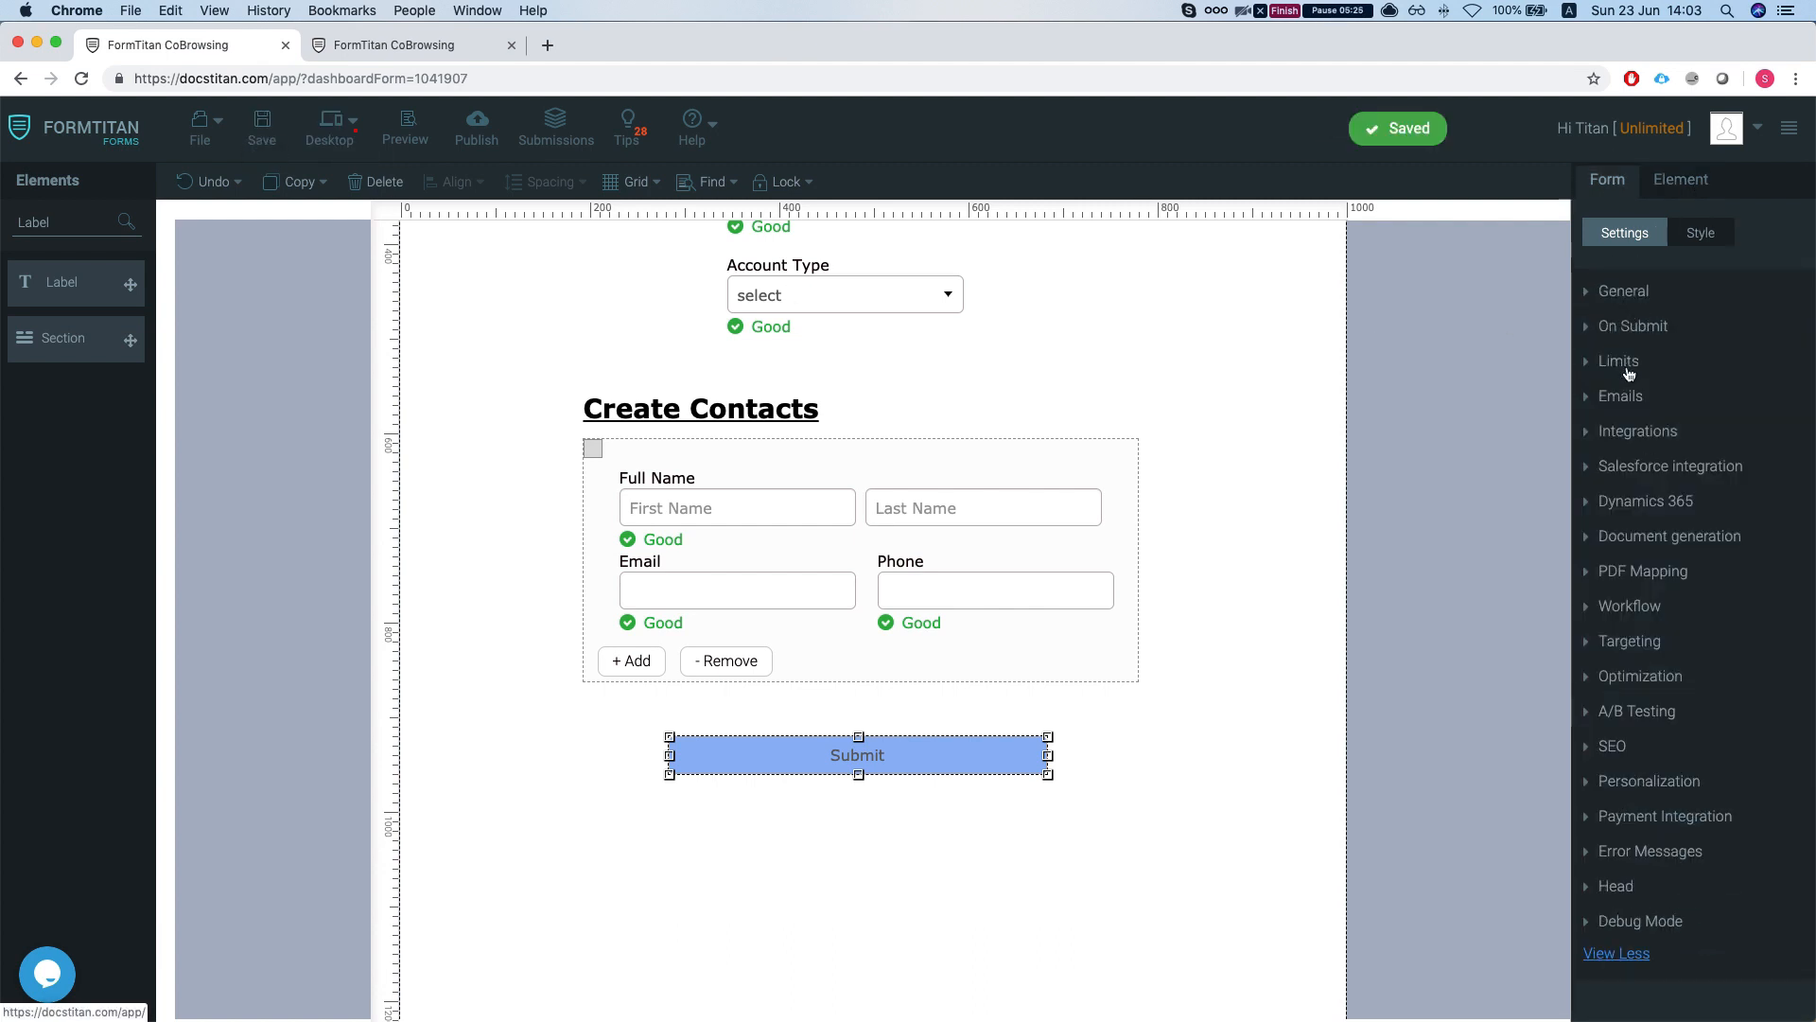
pyautogui.click(1657, 466)
pyautogui.click(1632, 442)
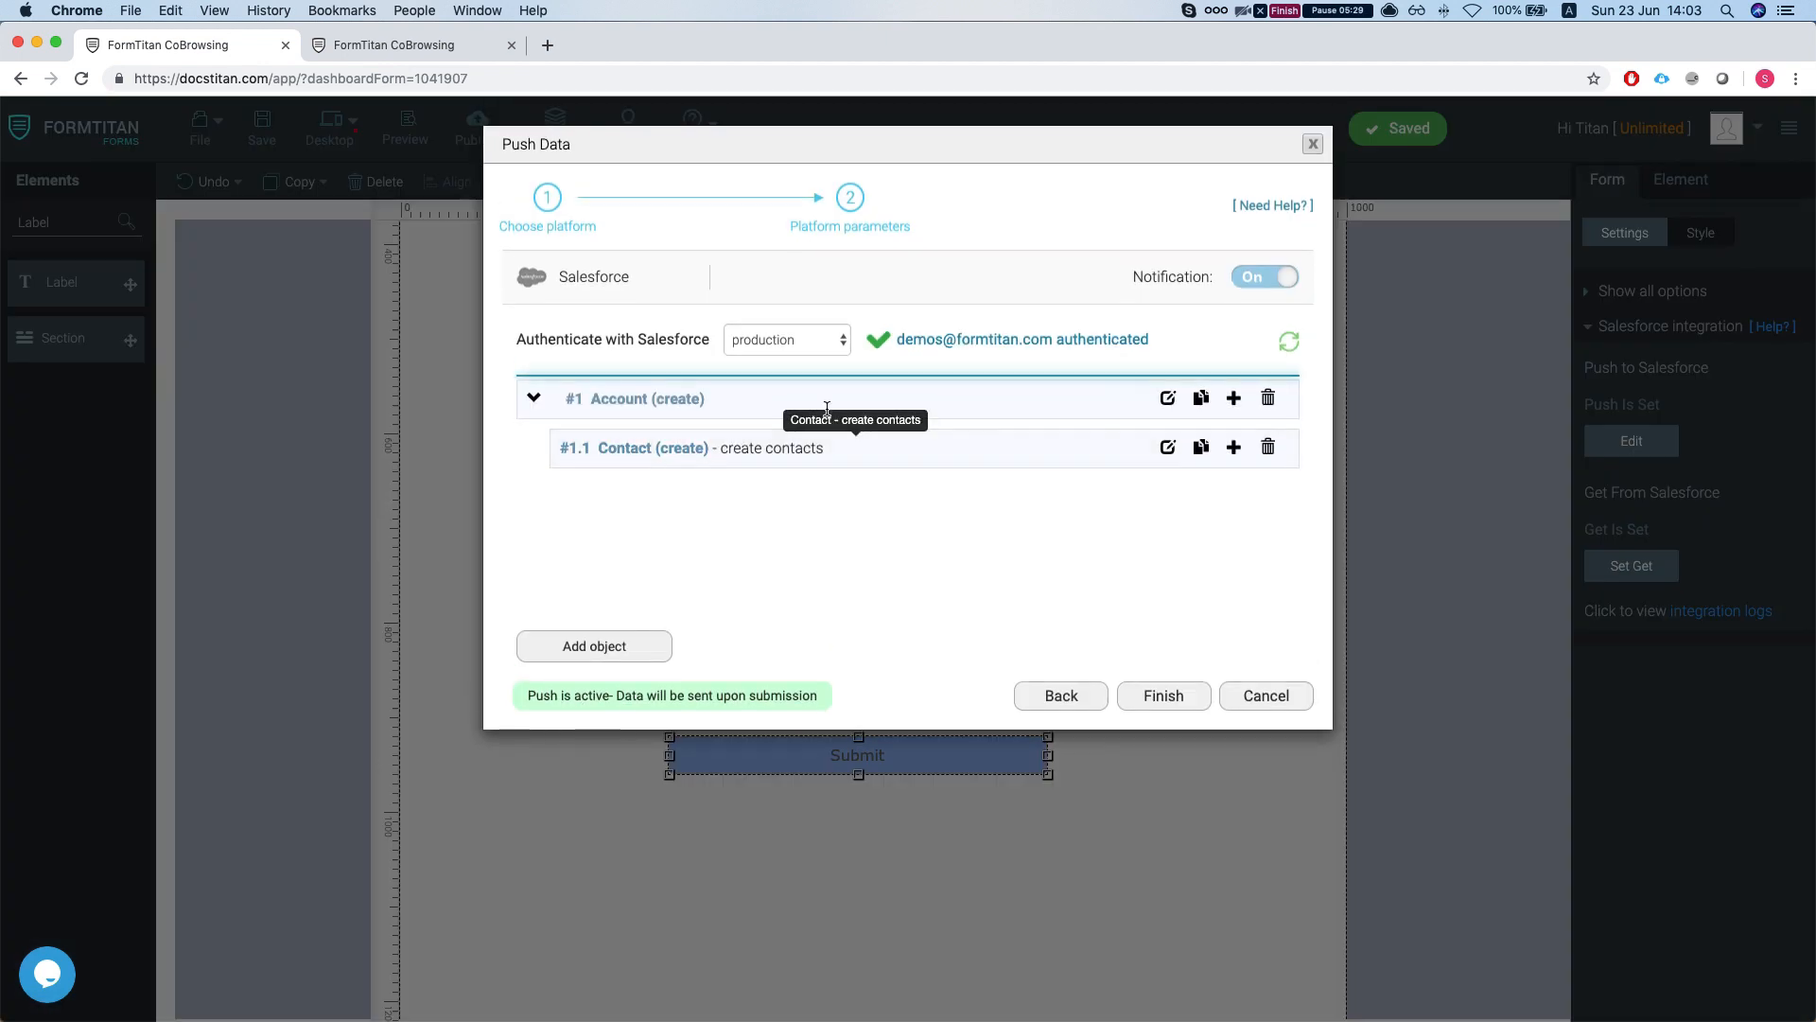
pyautogui.click(1168, 398)
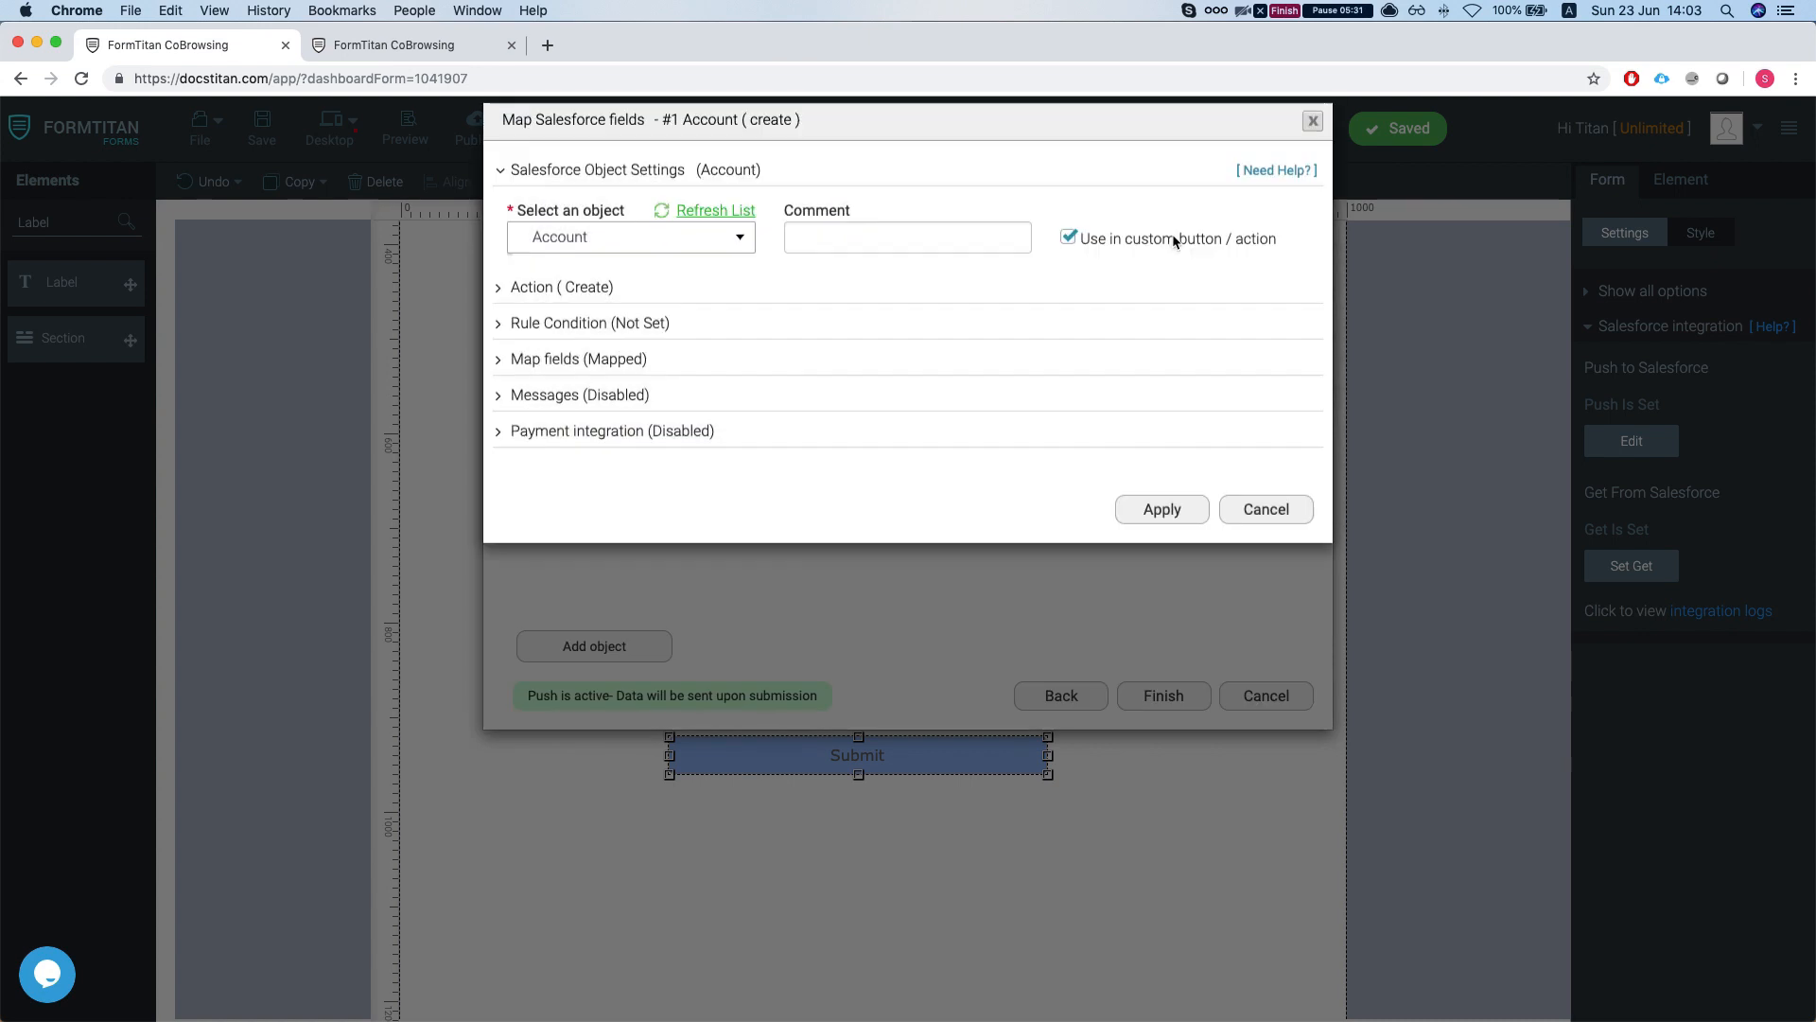
pyautogui.click(1162, 531)
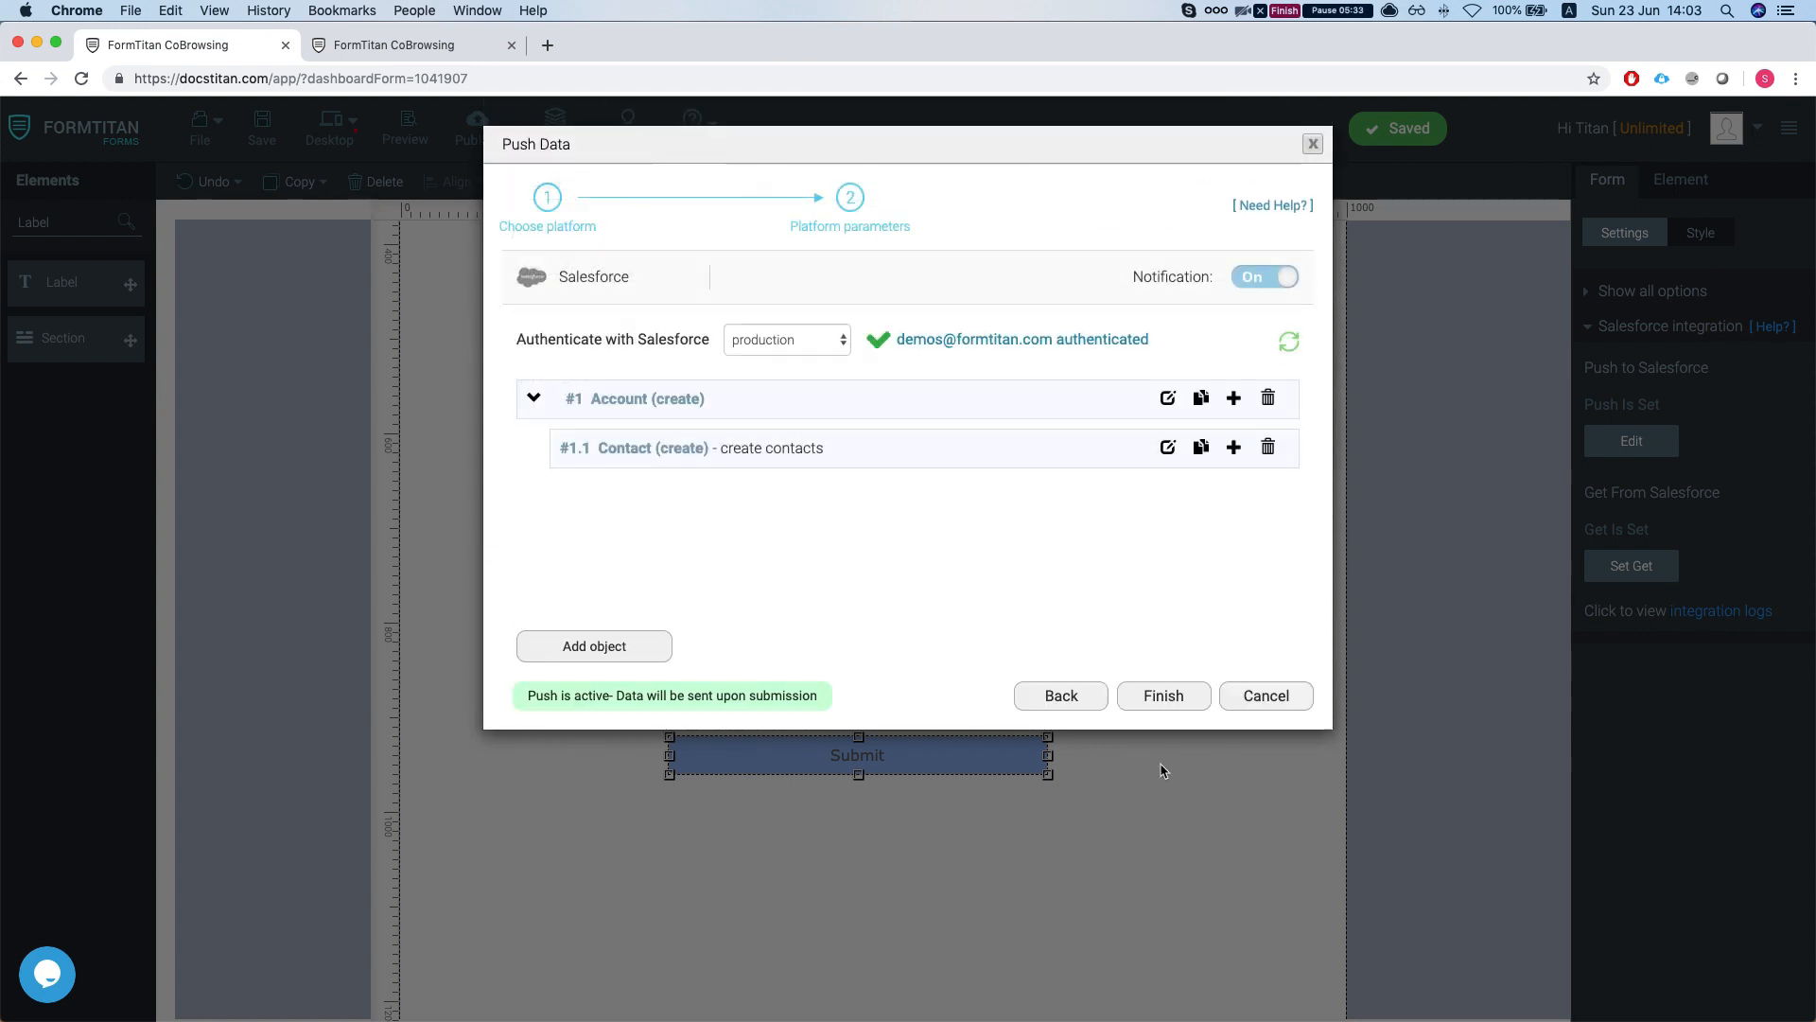
pyautogui.click(1163, 697)
pyautogui.click(262, 128)
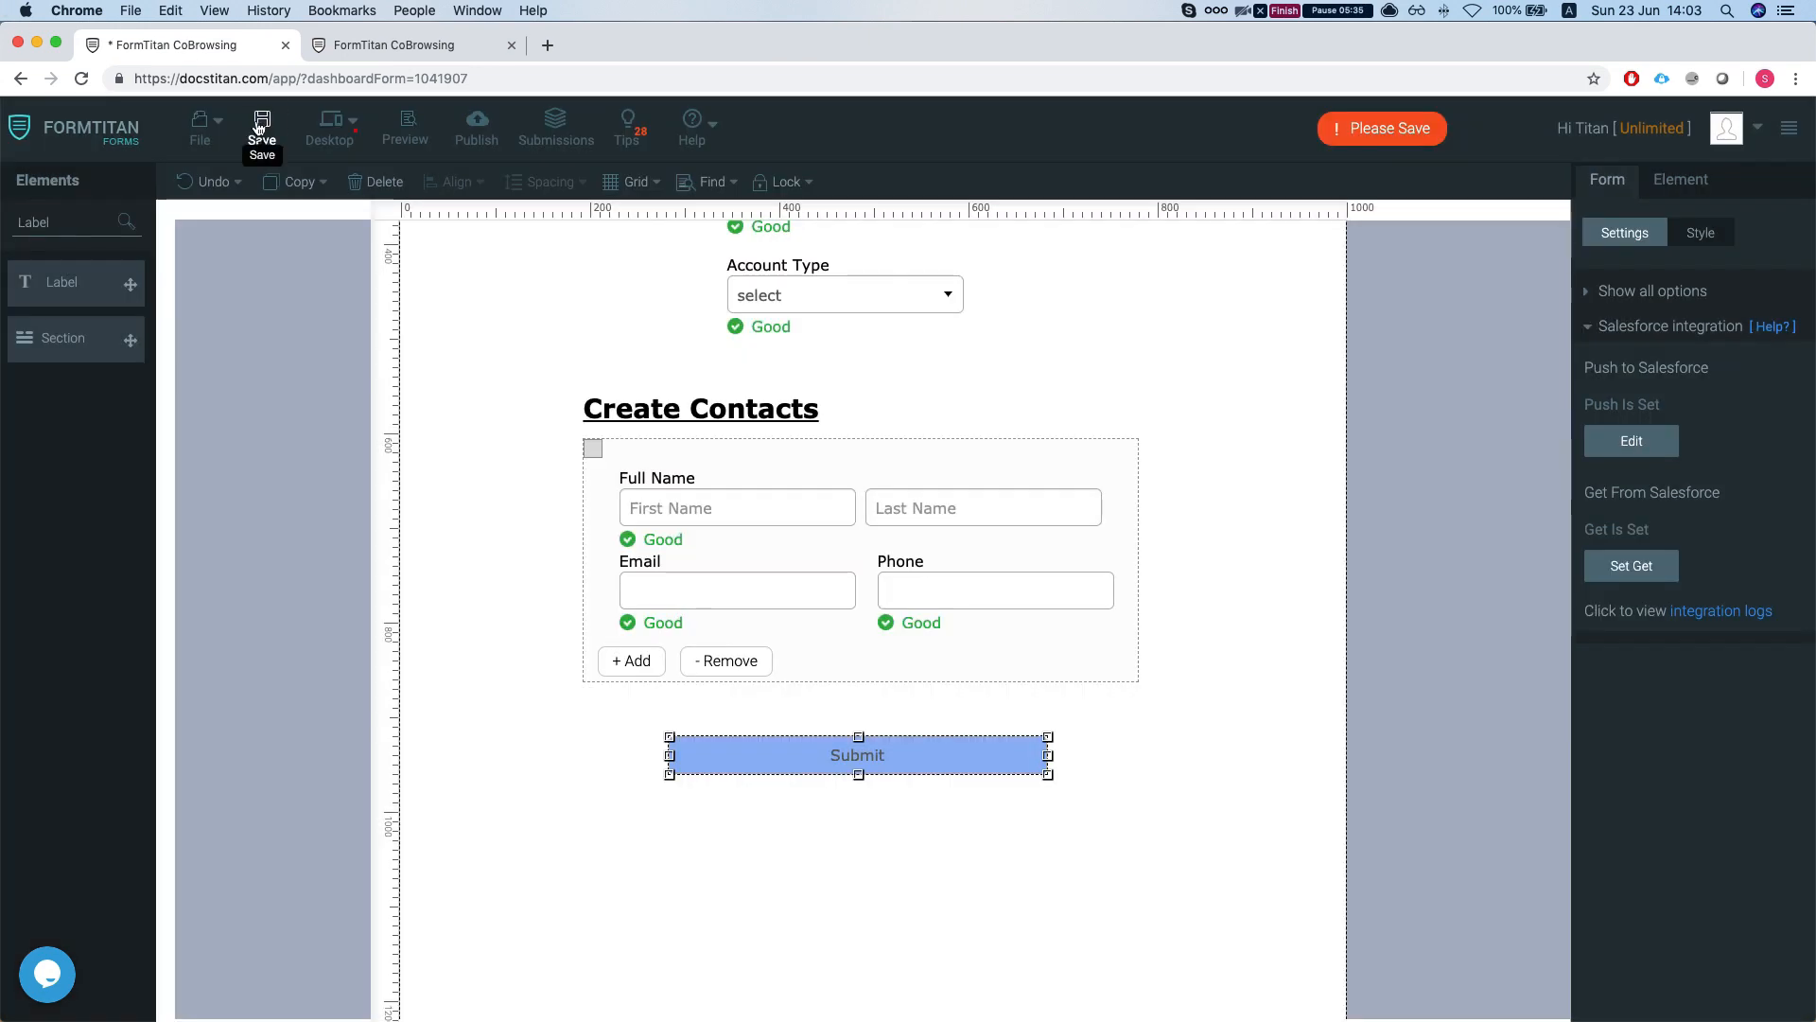
pyautogui.click(390, 47)
# - Restore the side-by-side layout, reload the form, and dismiss and close the expired agent tab
pyautogui.press('alt+super+Left')
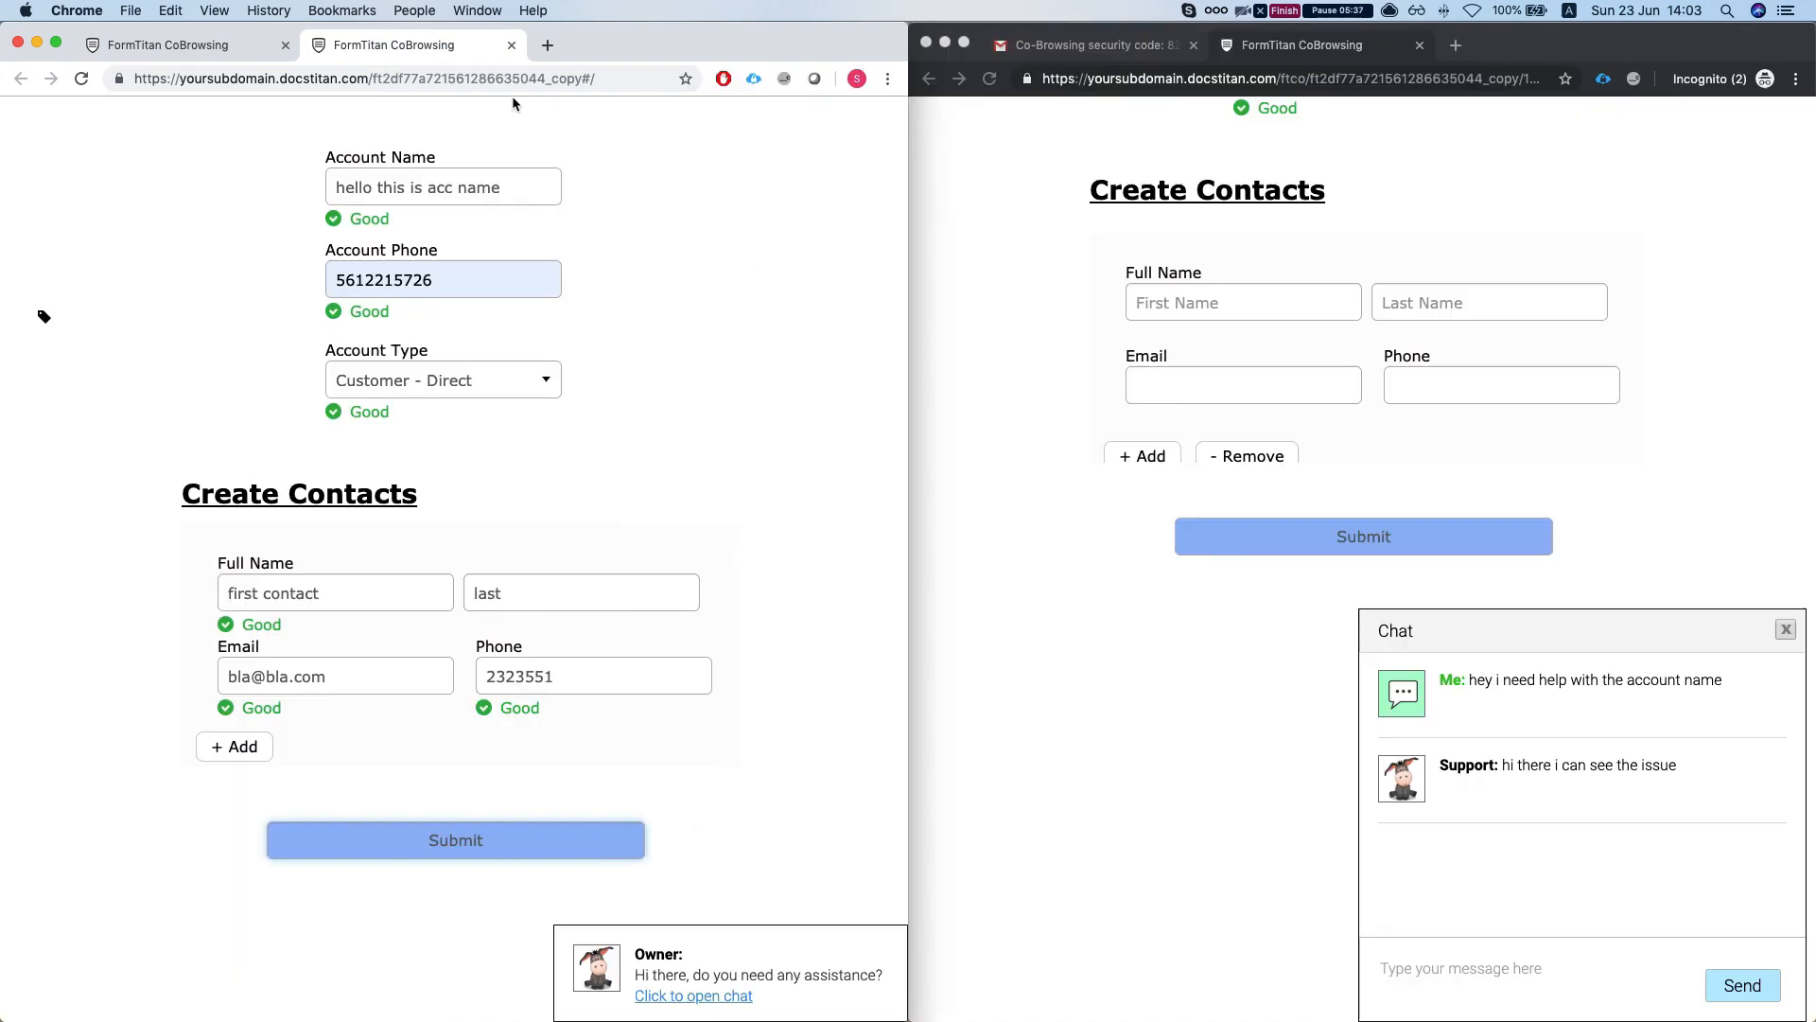
pyautogui.click(652, 199)
pyautogui.press('super+r')
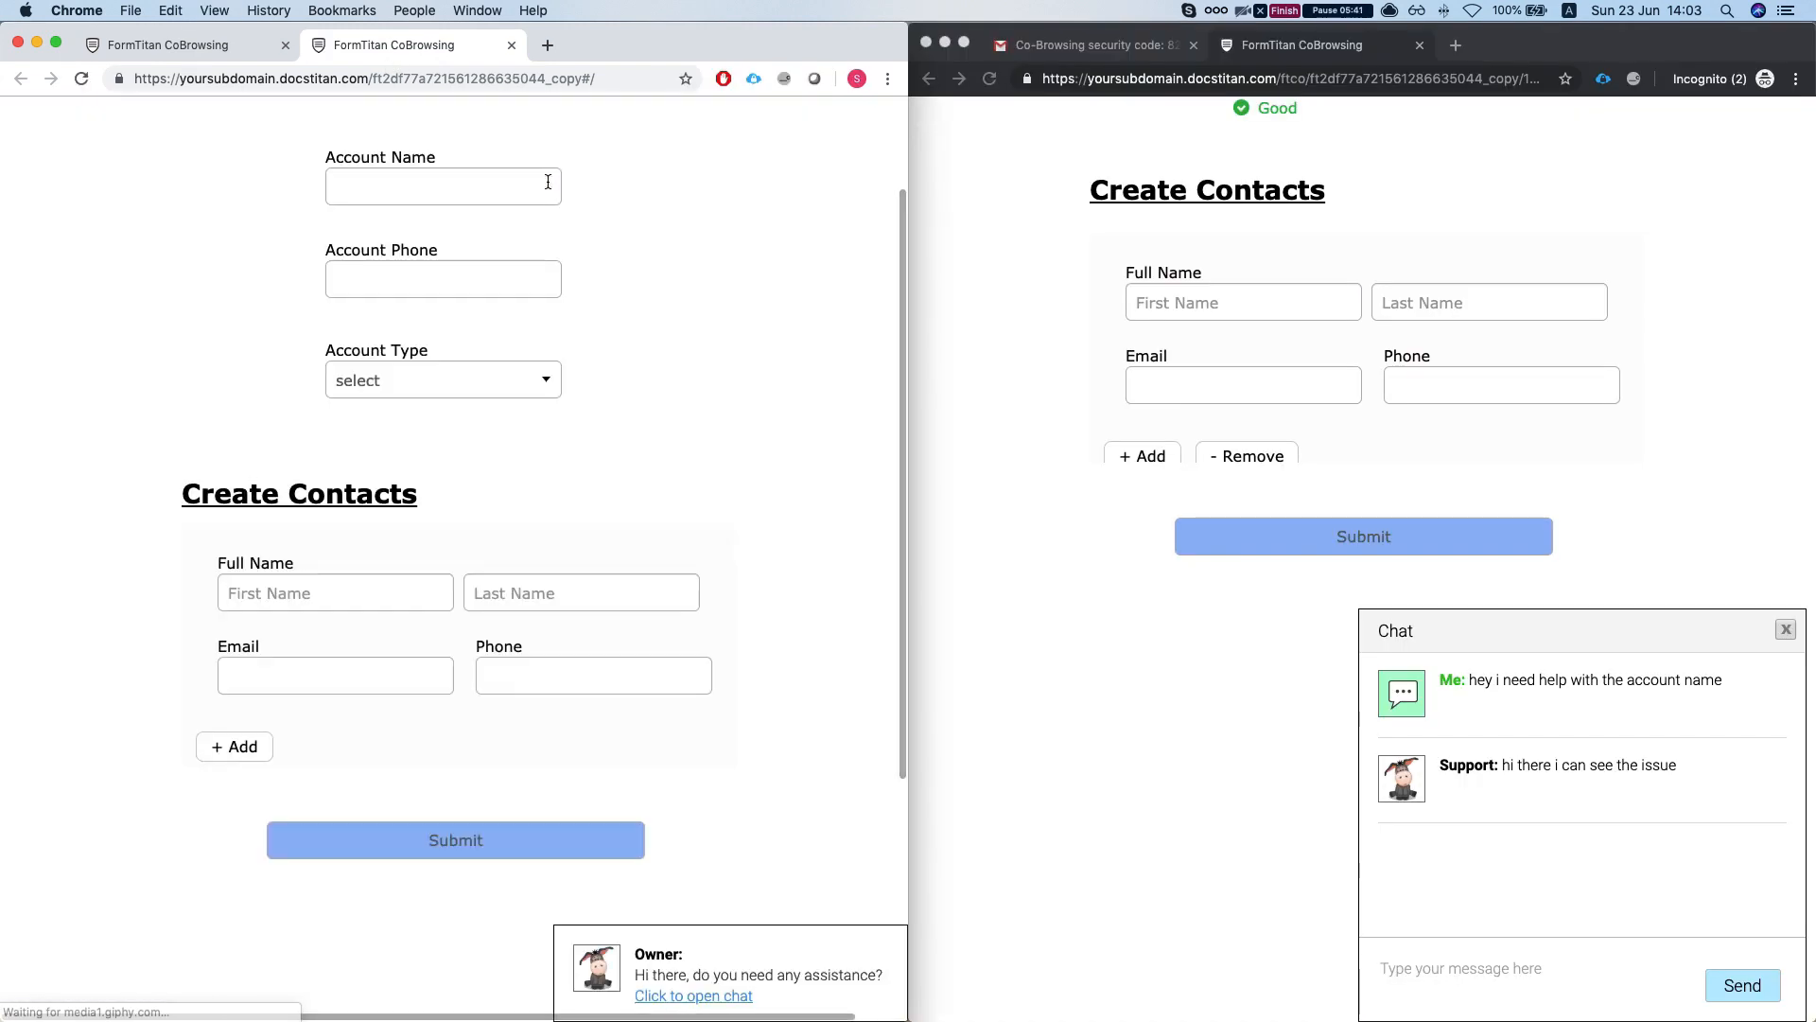
pyautogui.scroll(2, 554, 208)
pyautogui.scroll(-1, 736, 324)
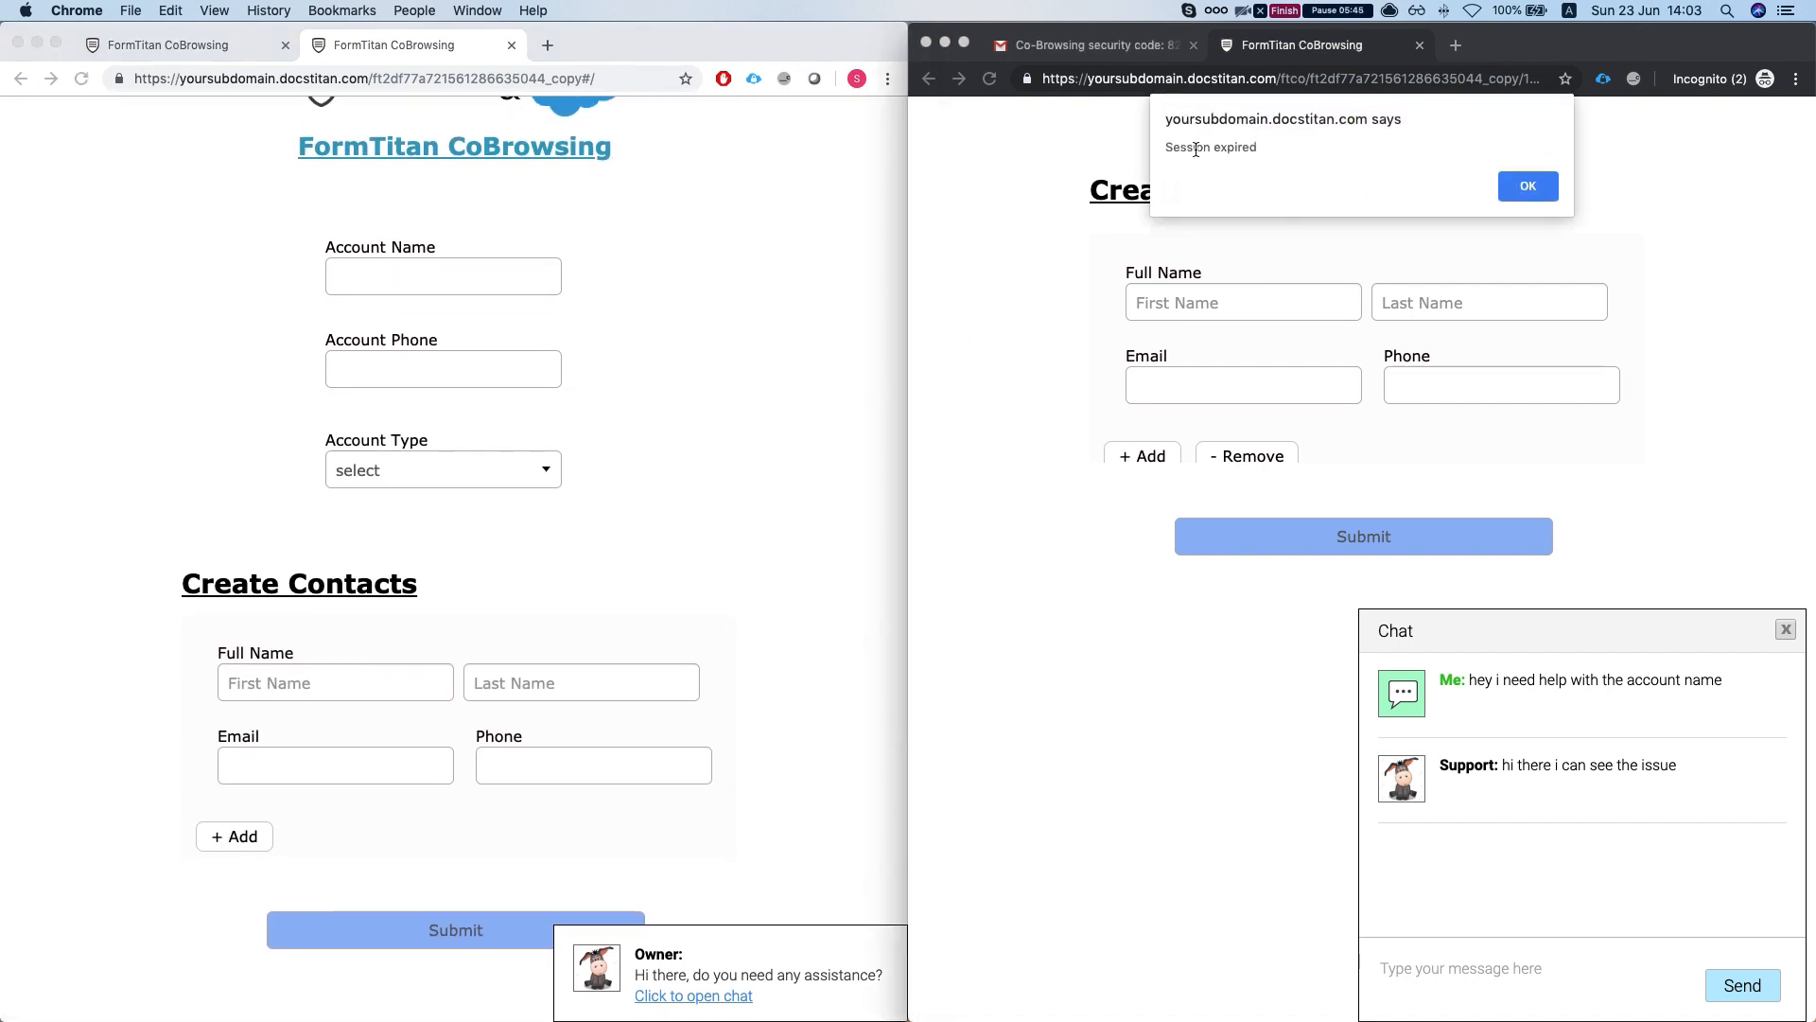
pyautogui.click(1527, 187)
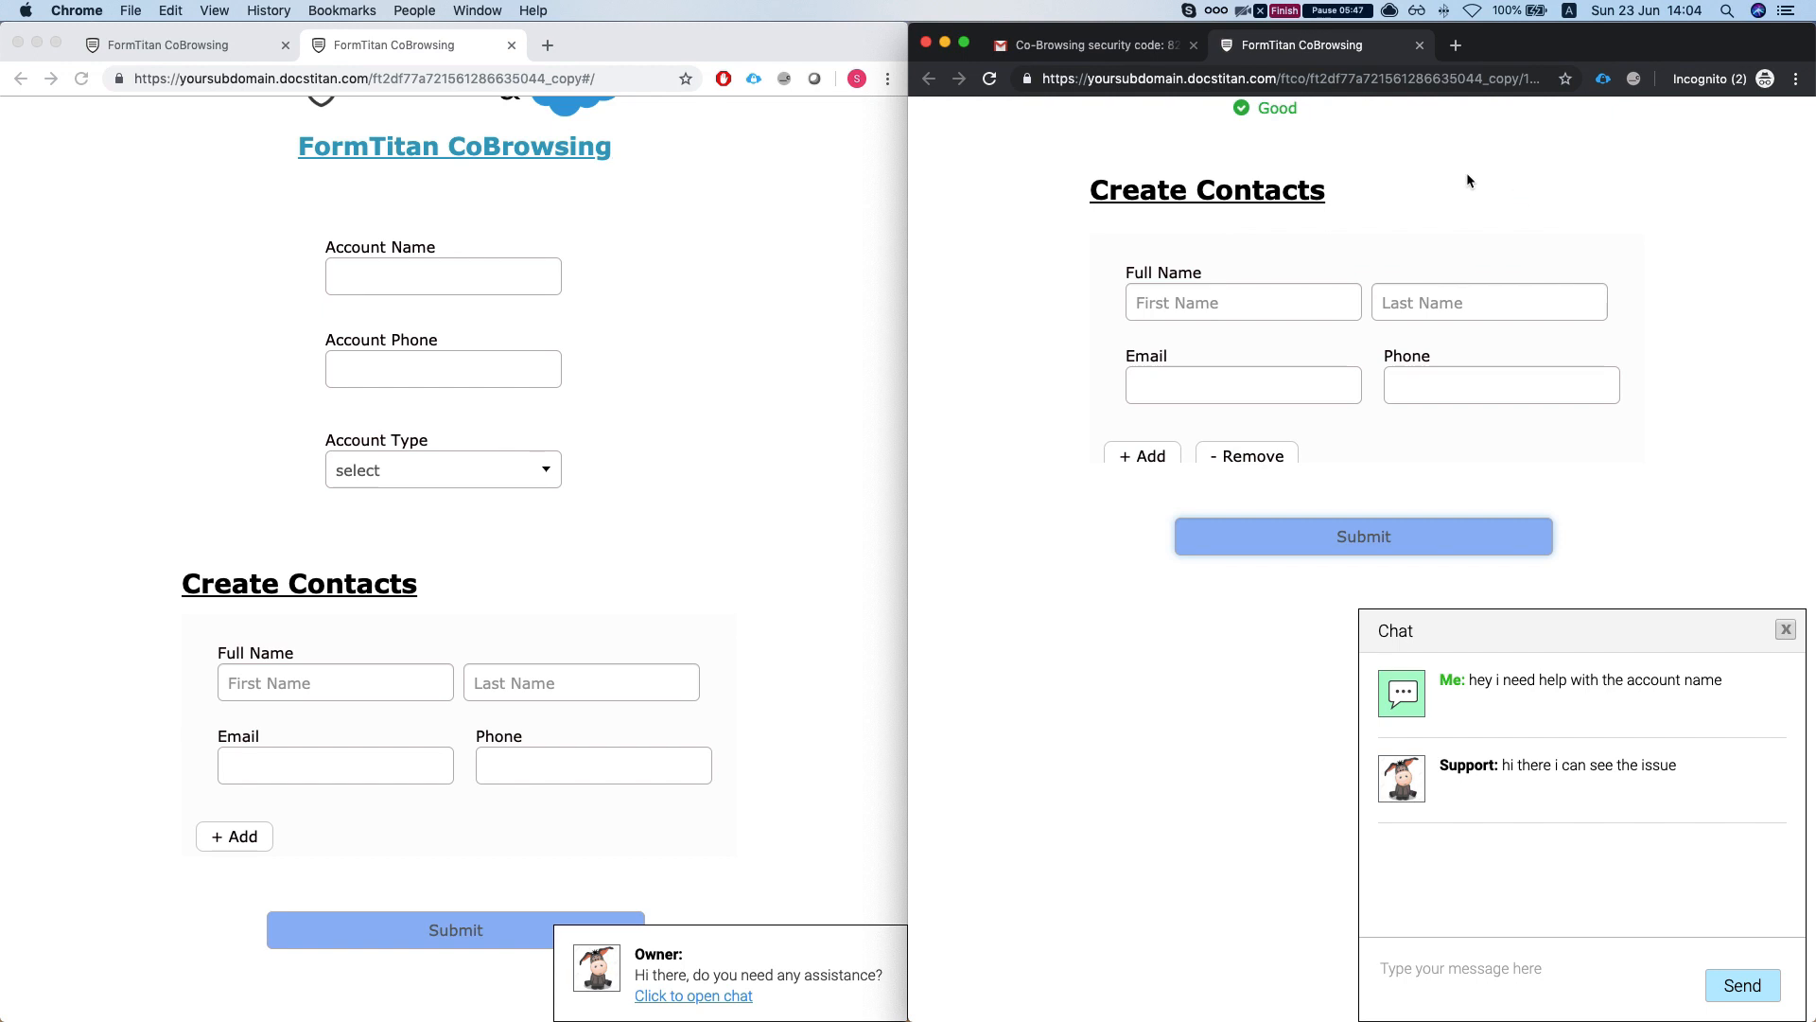
pyautogui.click(1419, 45)
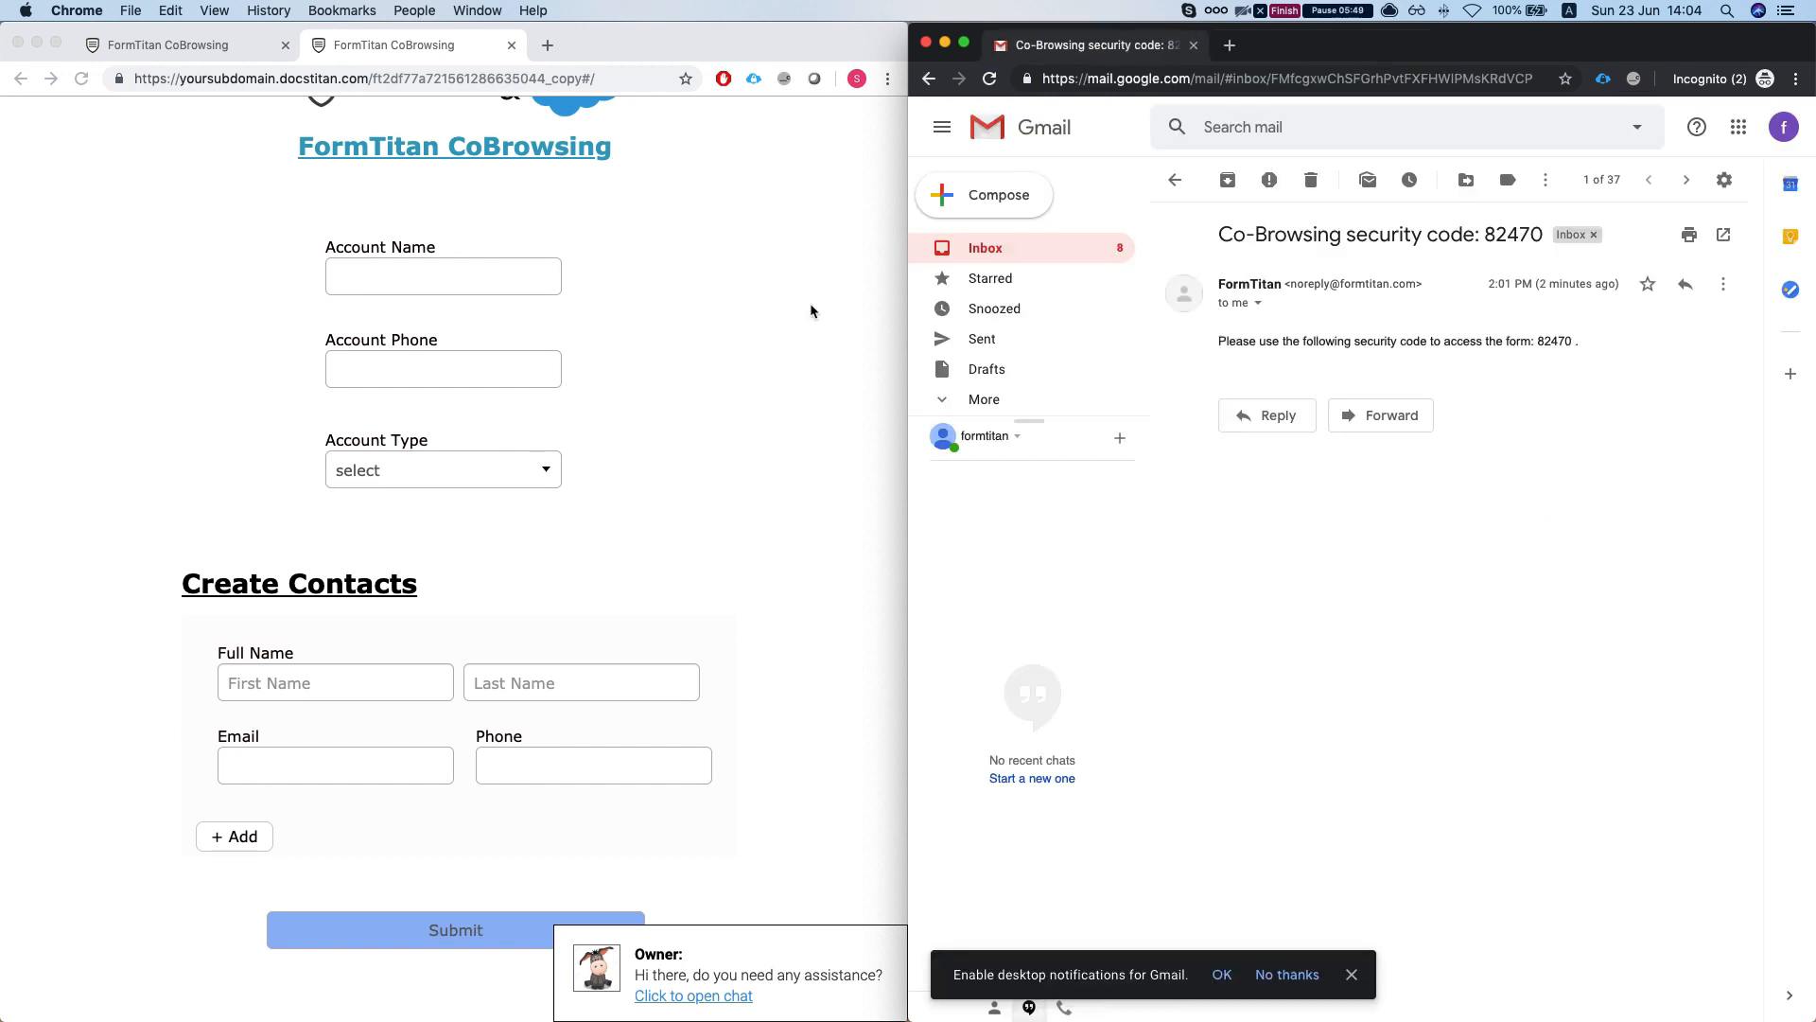
# - Request live assistance from the customer's form and open the Co-Browsing Request email link
pyautogui.click(715, 392)
pyautogui.click(719, 995)
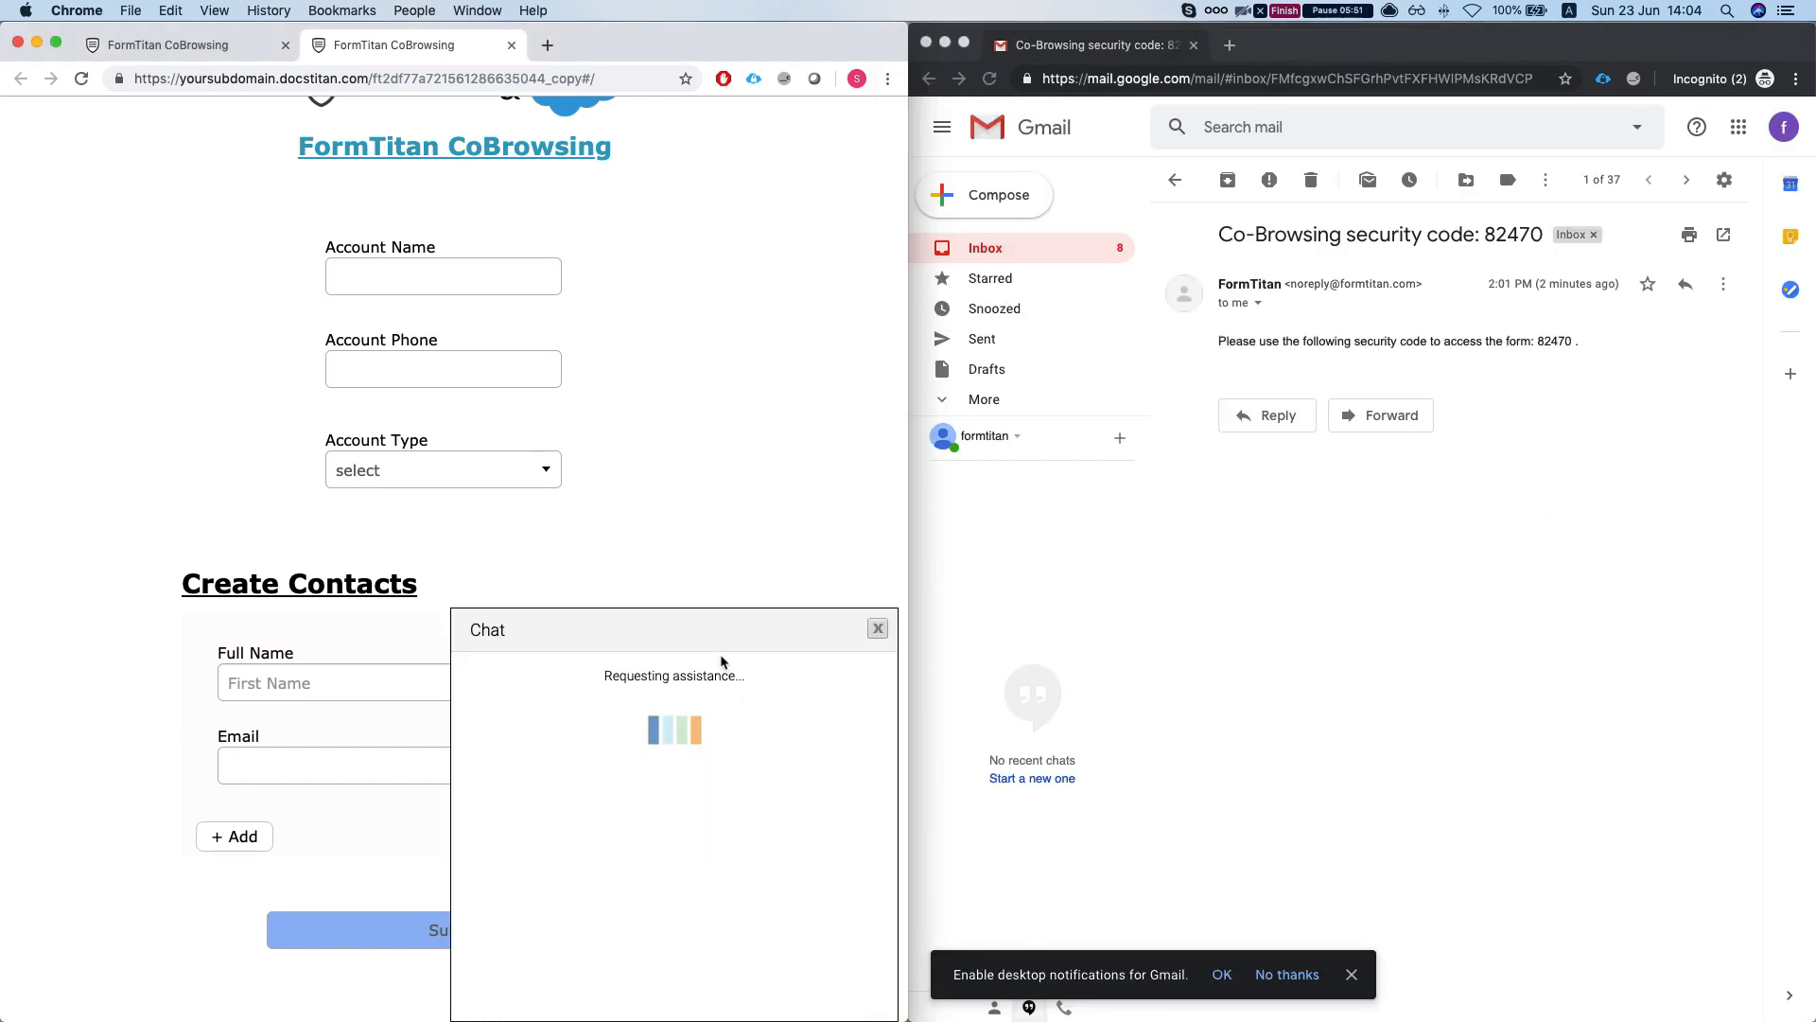
pyautogui.click(1002, 251)
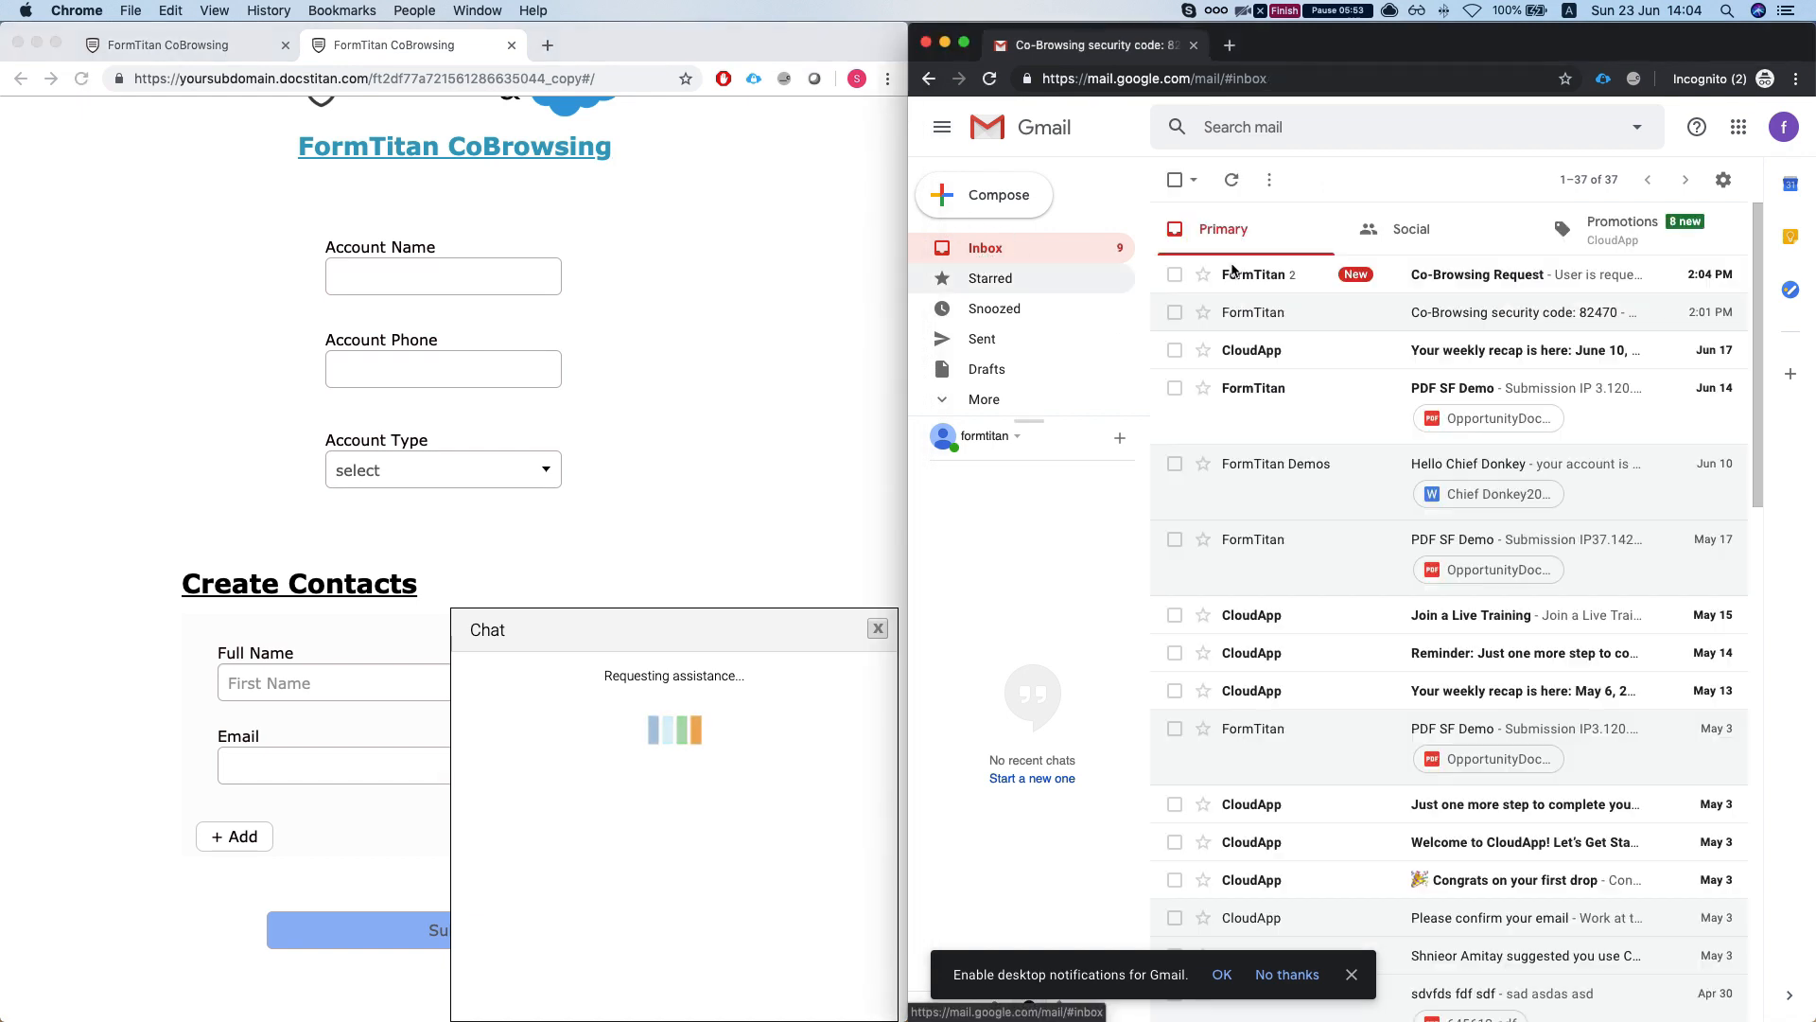
pyautogui.click(1208, 270)
pyautogui.click(1329, 527)
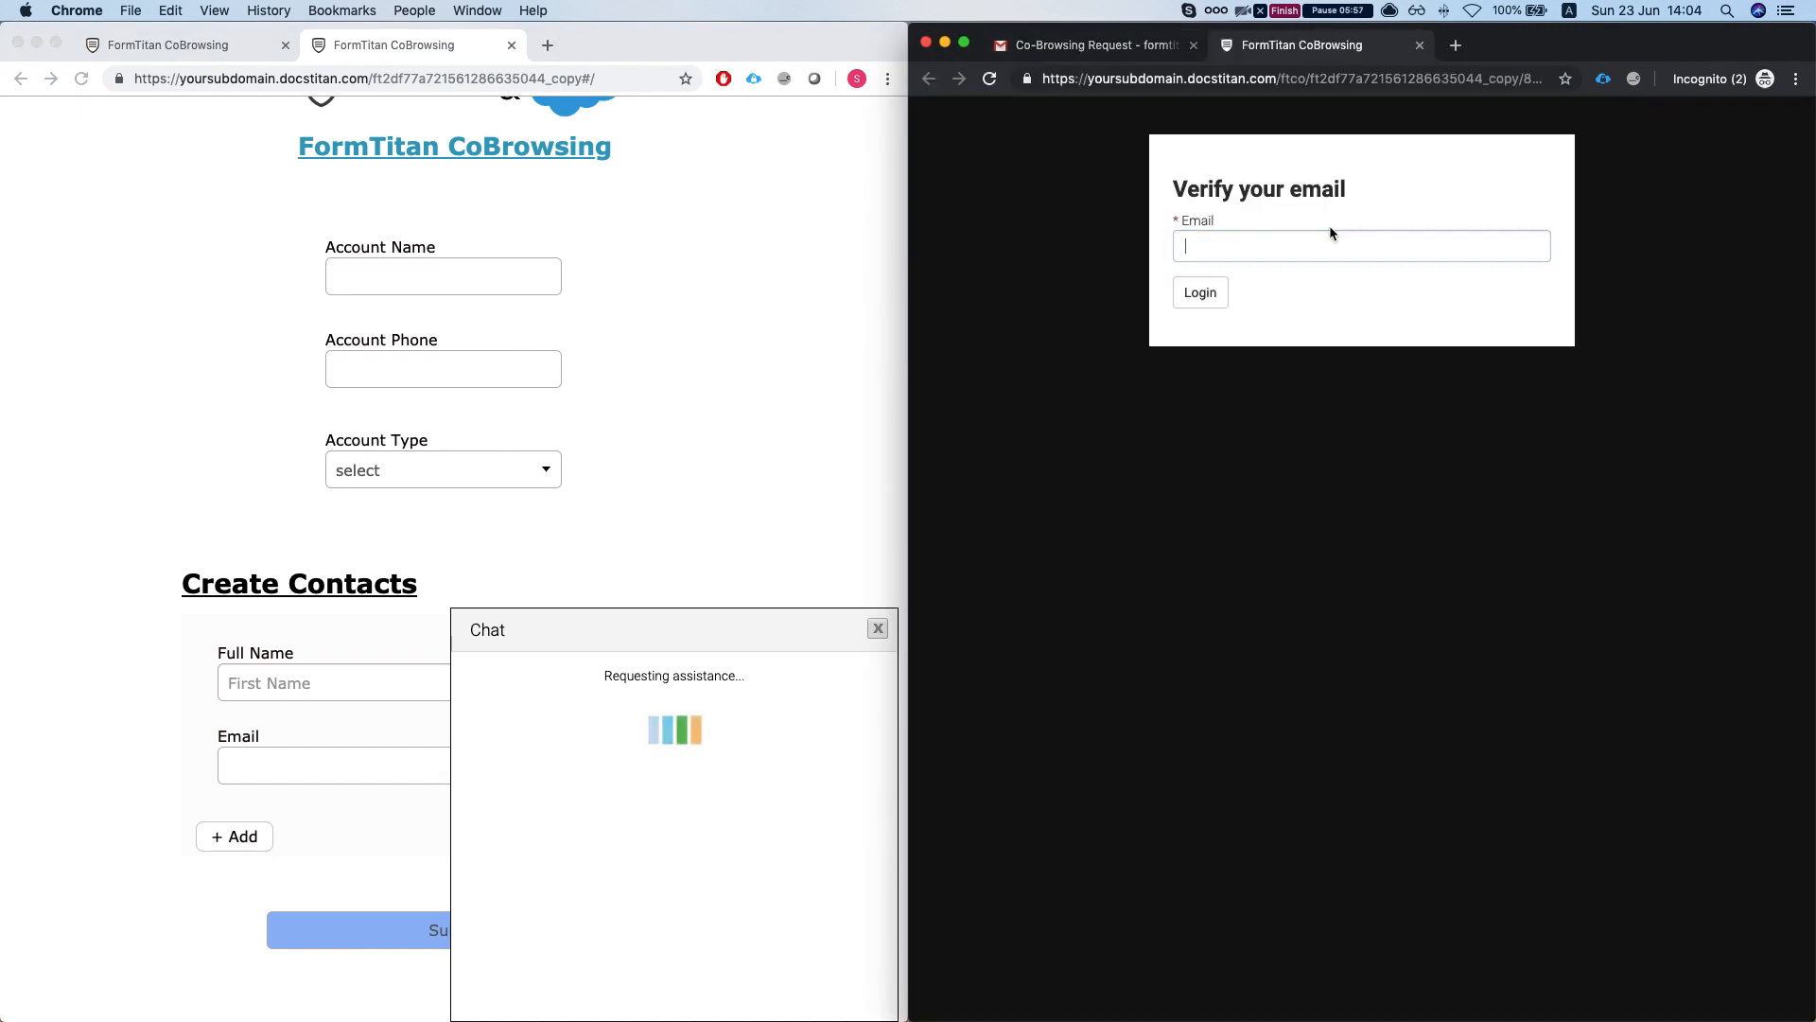
# - Enter the agent's email address on the verification page and submit it
pyautogui.click(1318, 248)
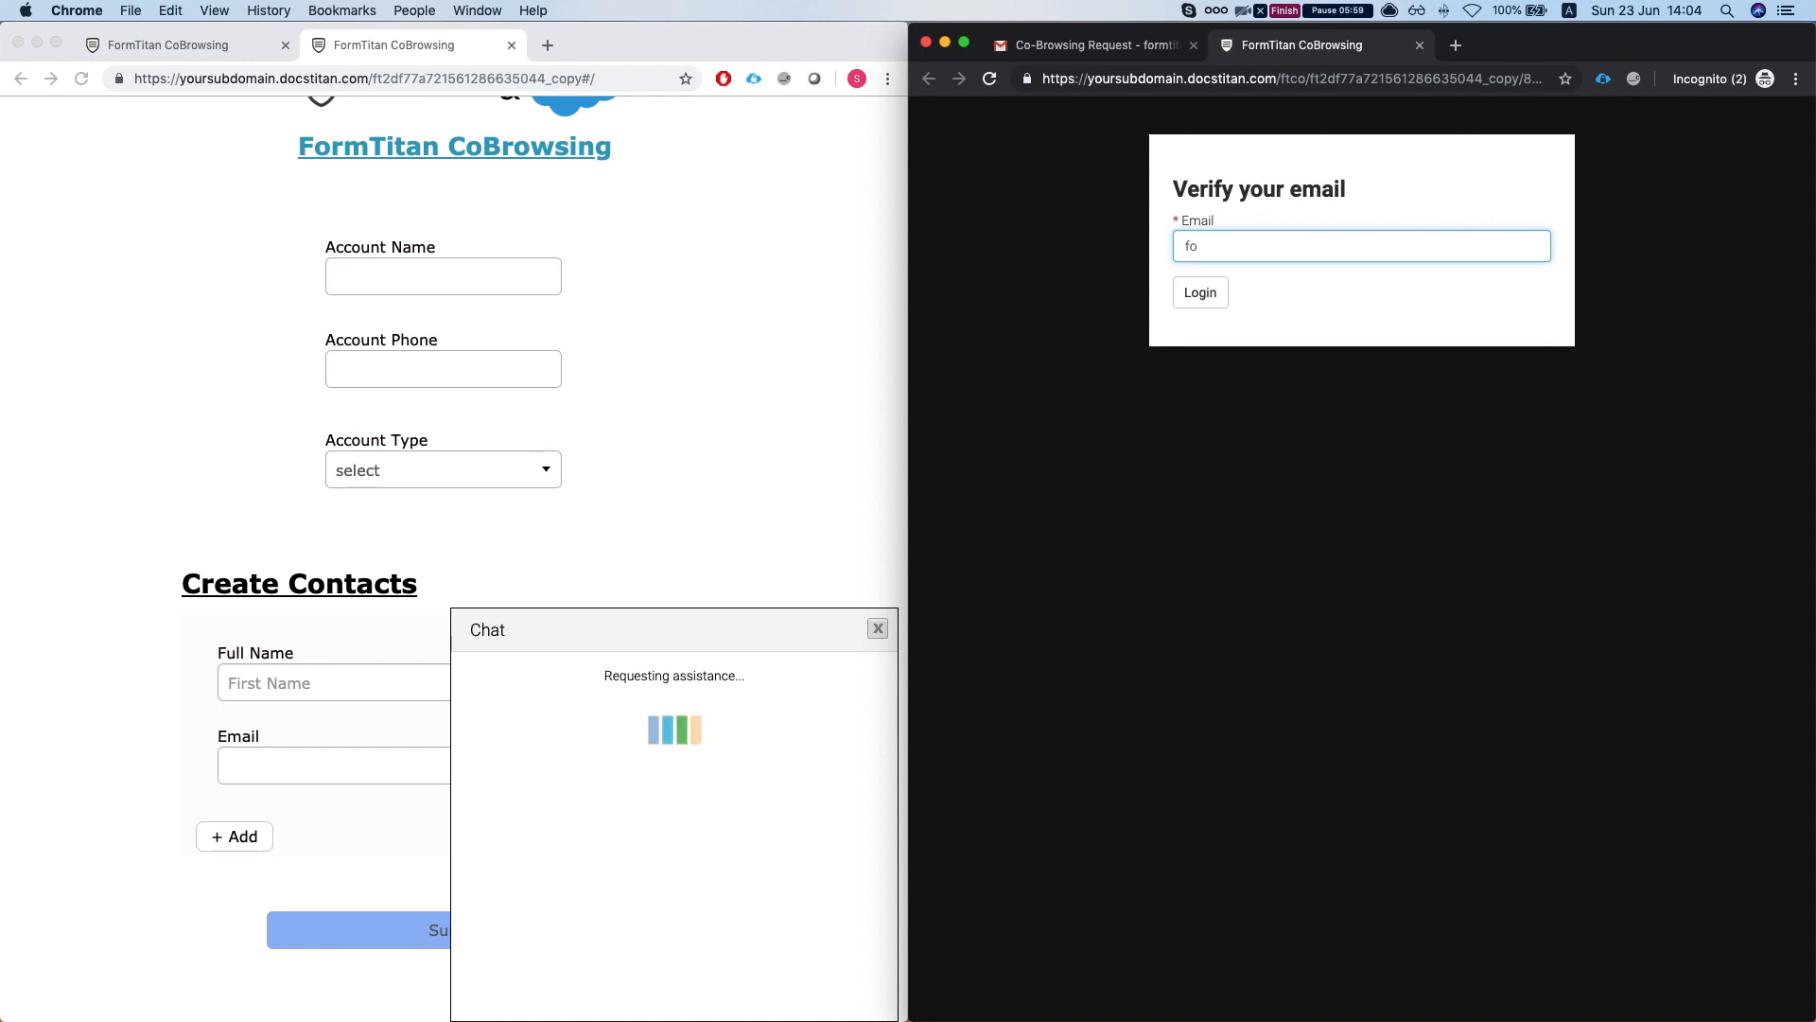
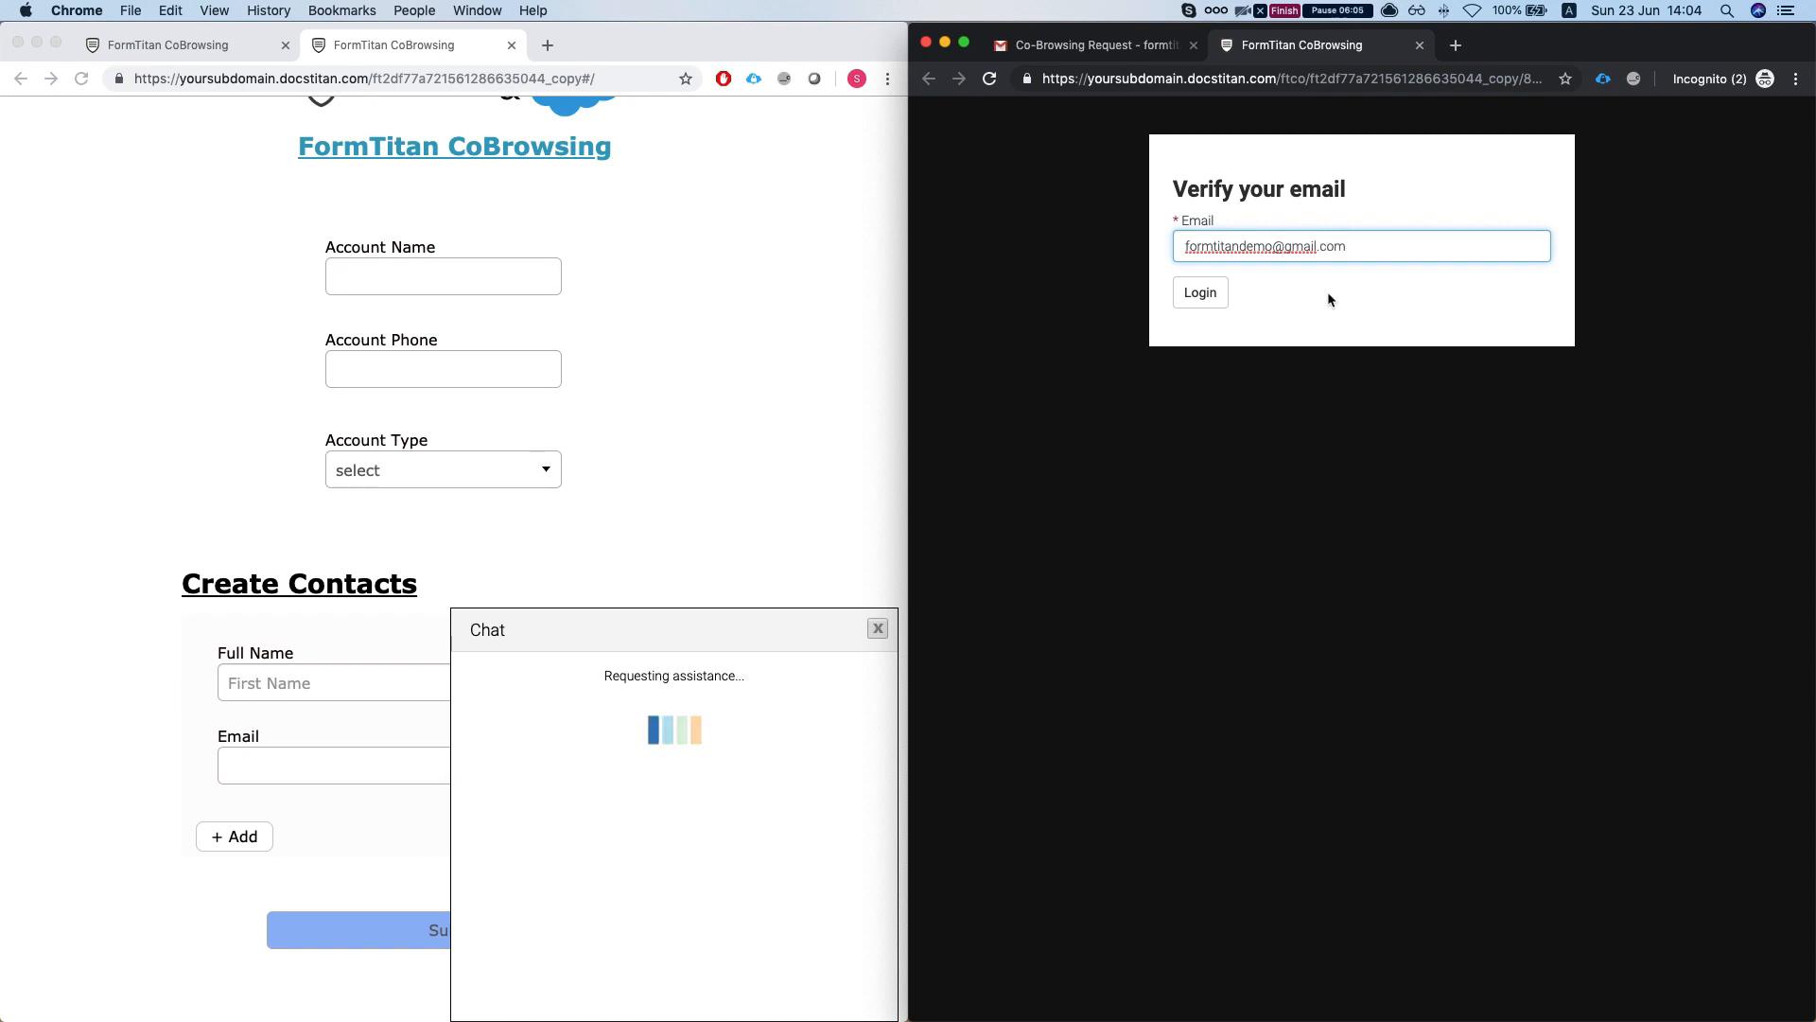
pyautogui.click(1201, 292)
# - Copy the security code from the new email, paste it, and log in to the co-browsing session
pyautogui.click(1098, 49)
pyautogui.click(979, 248)
pyautogui.click(1248, 286)
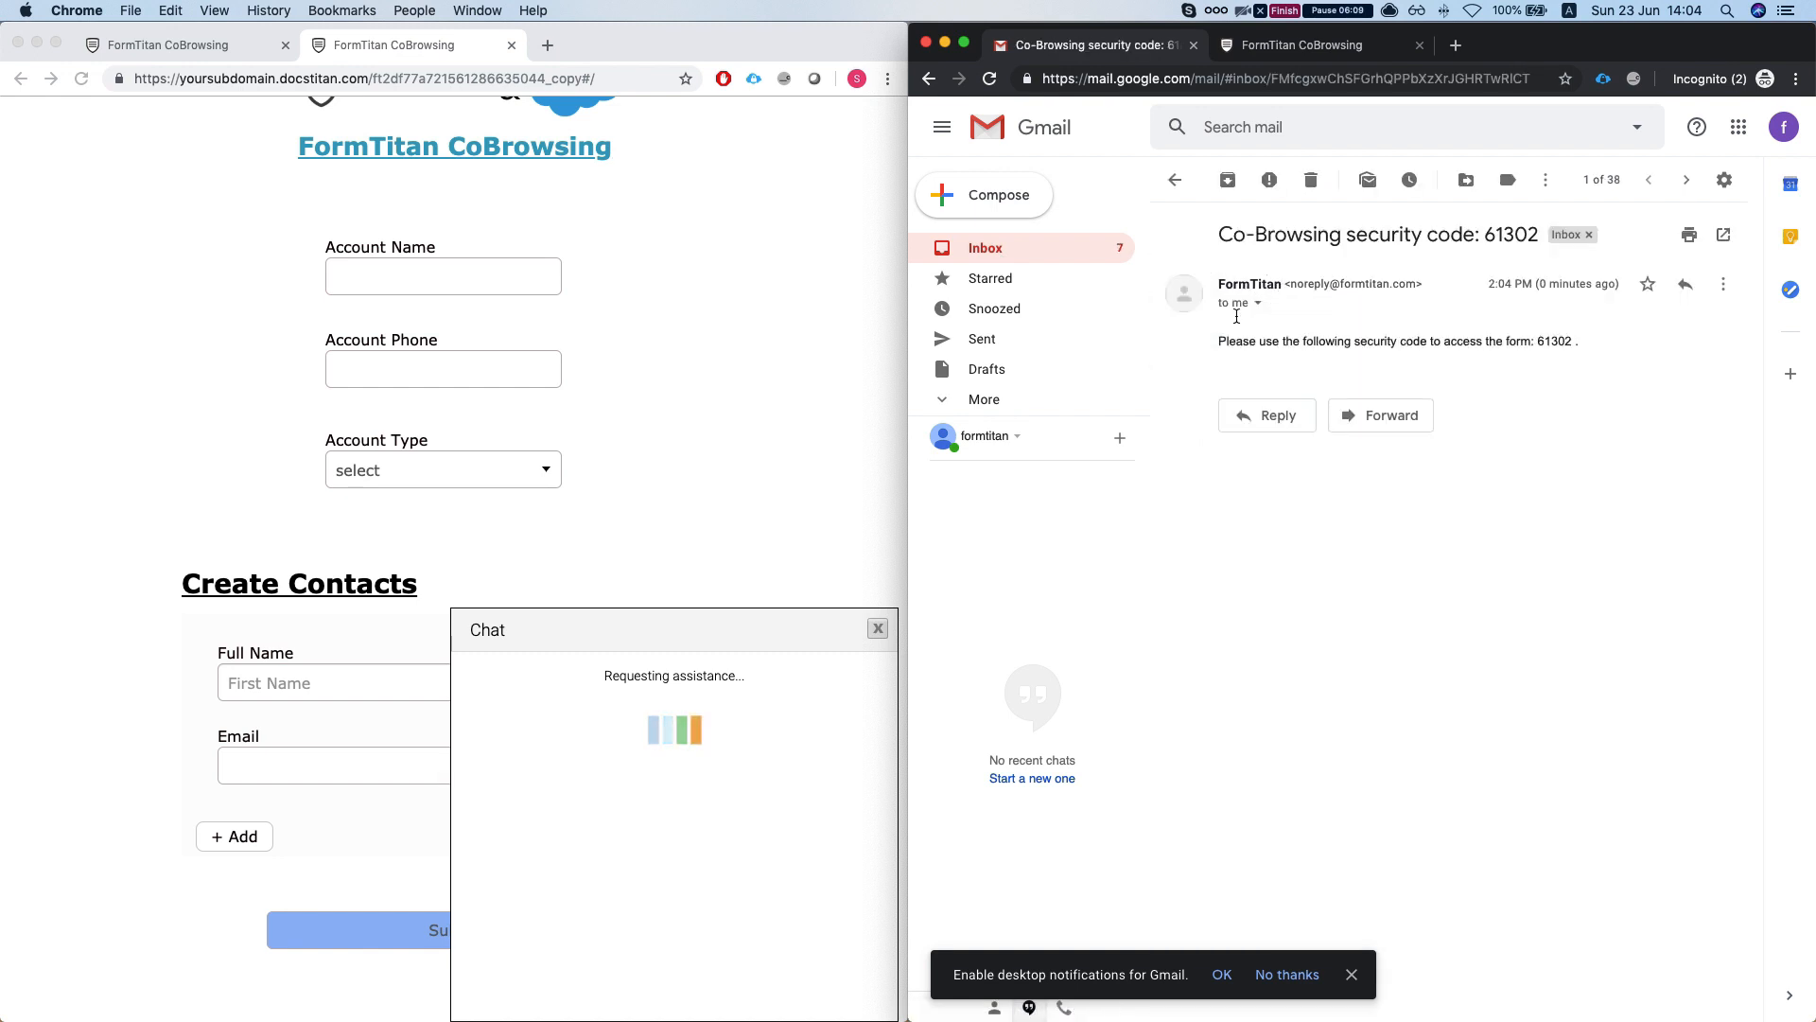
pyautogui.doubleClick(1554, 342)
pyautogui.press('super+c')
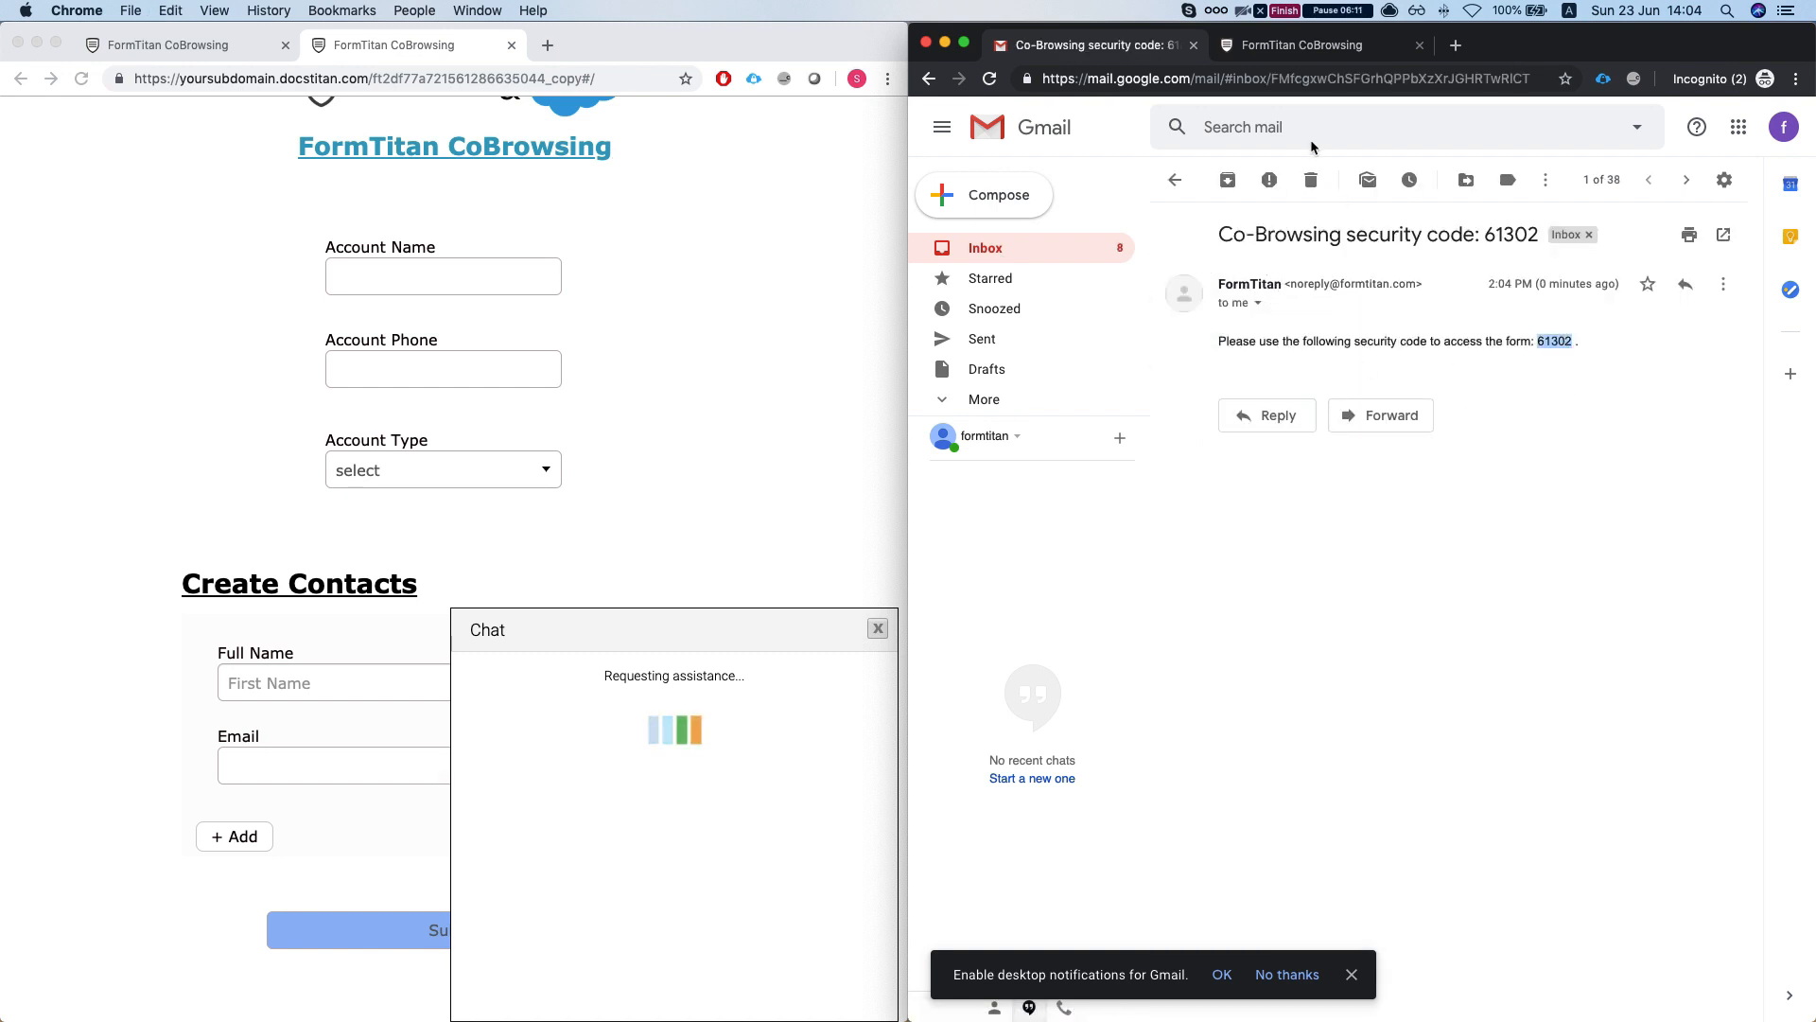
pyautogui.click(1337, 45)
pyautogui.click(1314, 253)
pyautogui.press('super+v')
pyautogui.click(1184, 295)
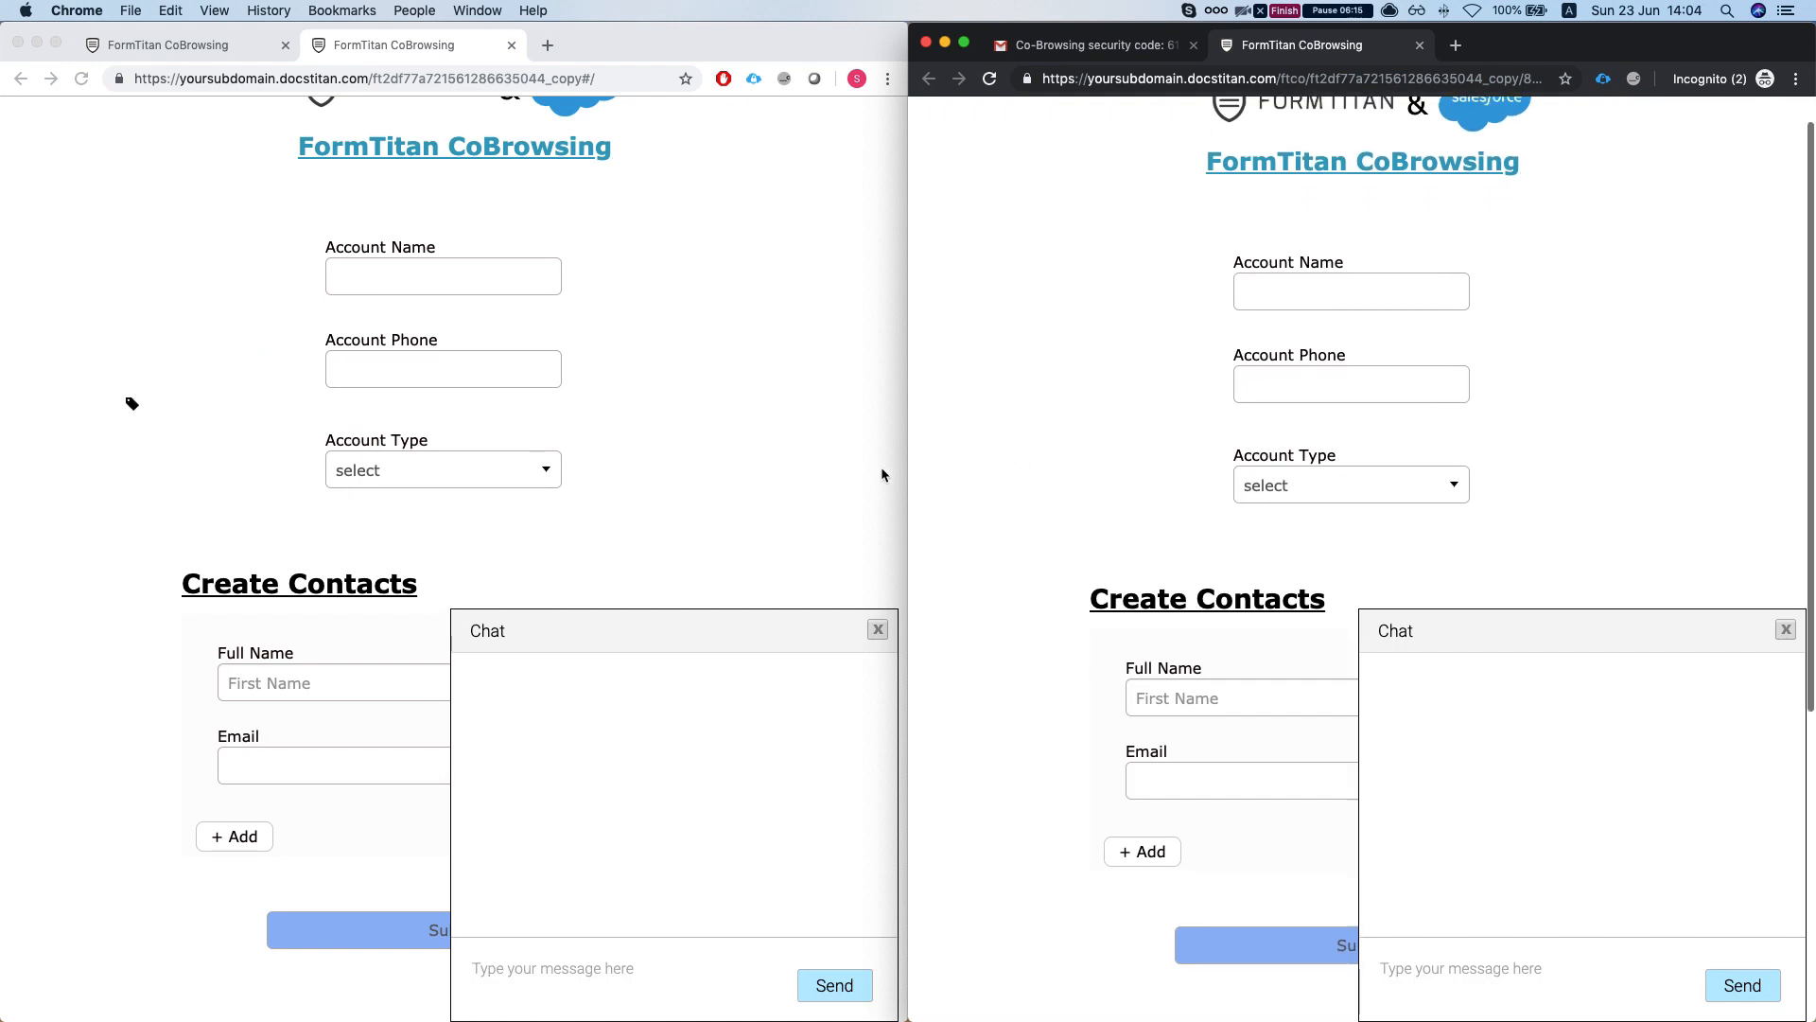
pyautogui.click(1258, 300)
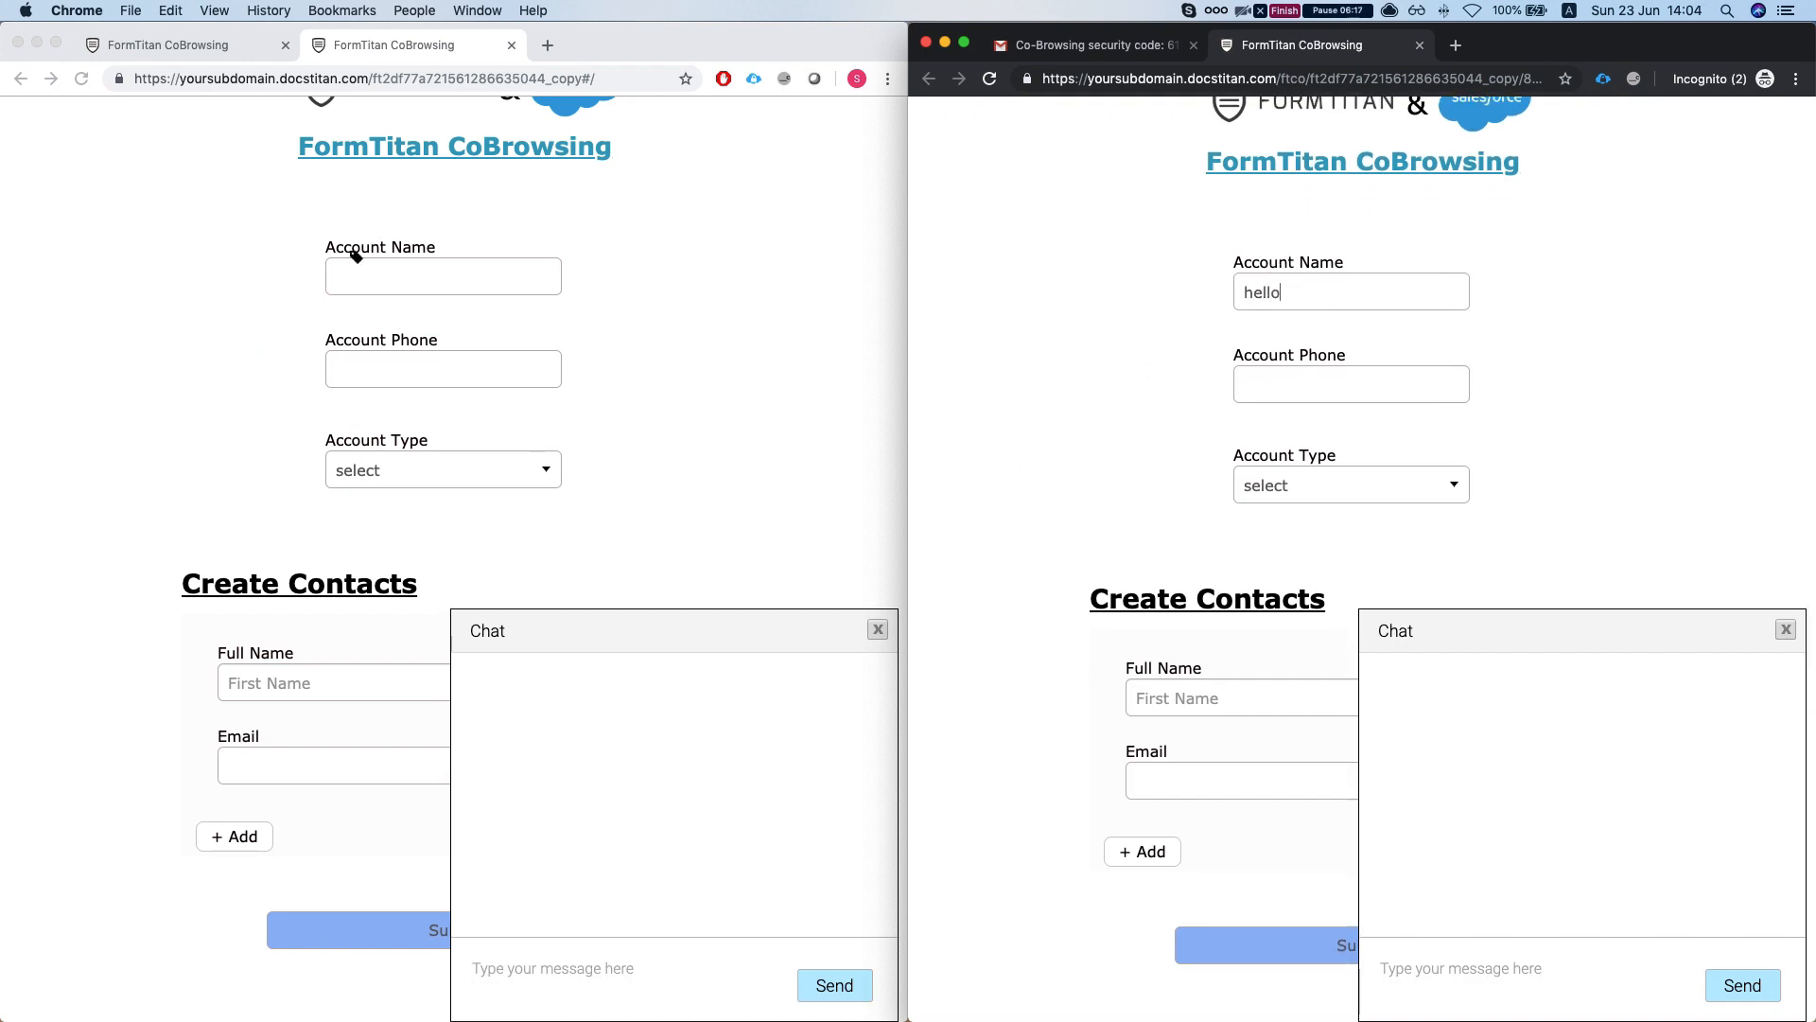
# - Enter the account phone, correct 'oprator' to 'operator', and set Account Type to Customer - Direct
pyautogui.click(1392, 391)
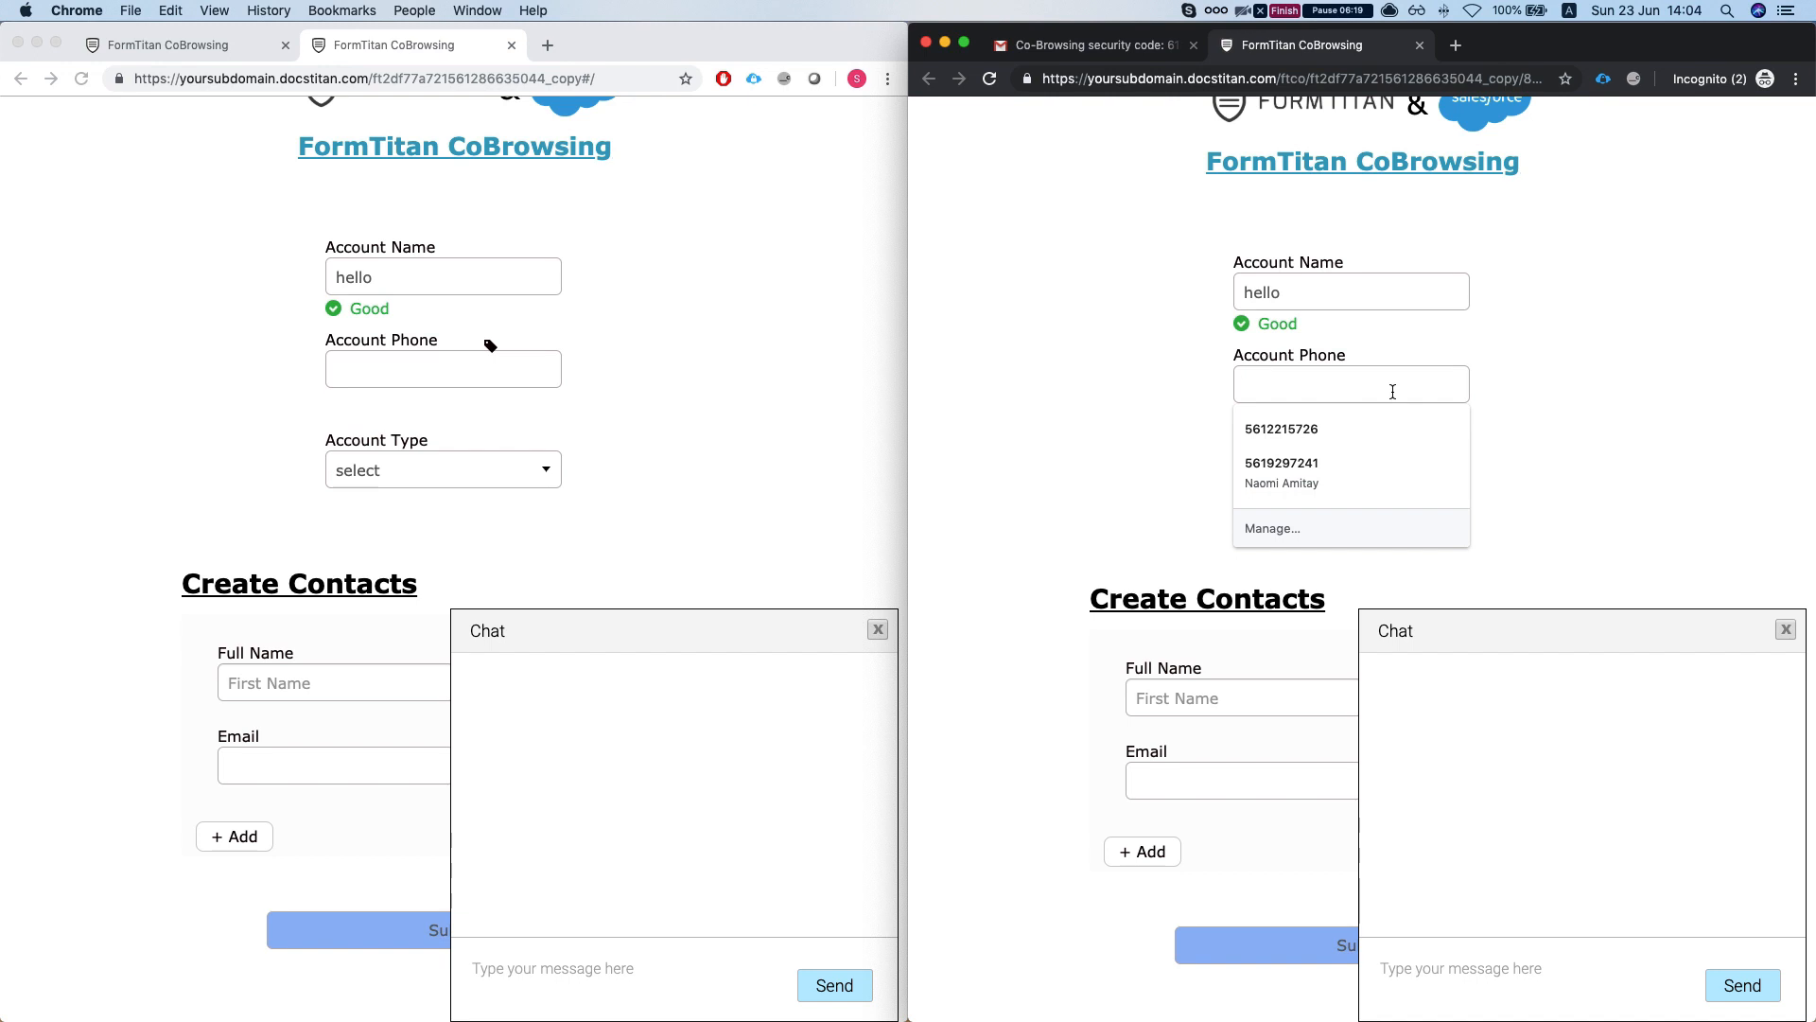
pyautogui.write('5465454')
pyautogui.click(1372, 291)
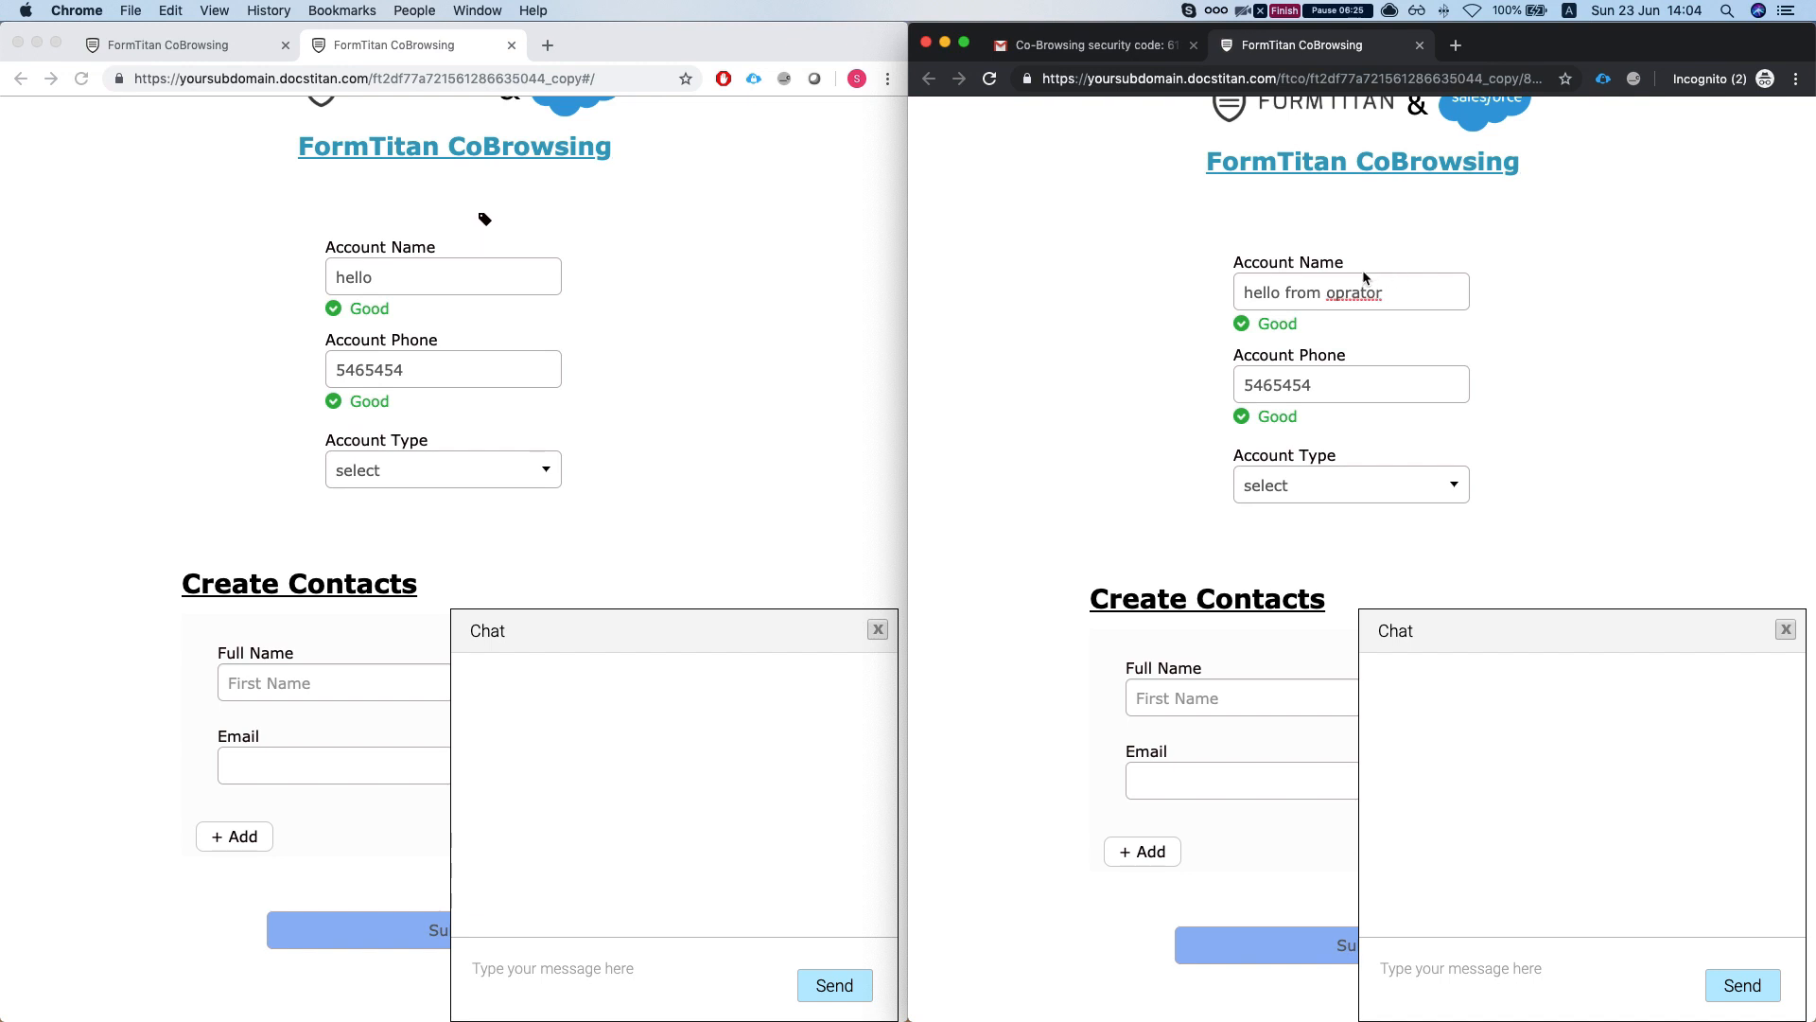
pyautogui.rightClick(1328, 284)
pyautogui.click(1371, 299)
pyautogui.scroll(-2, 1199, 327)
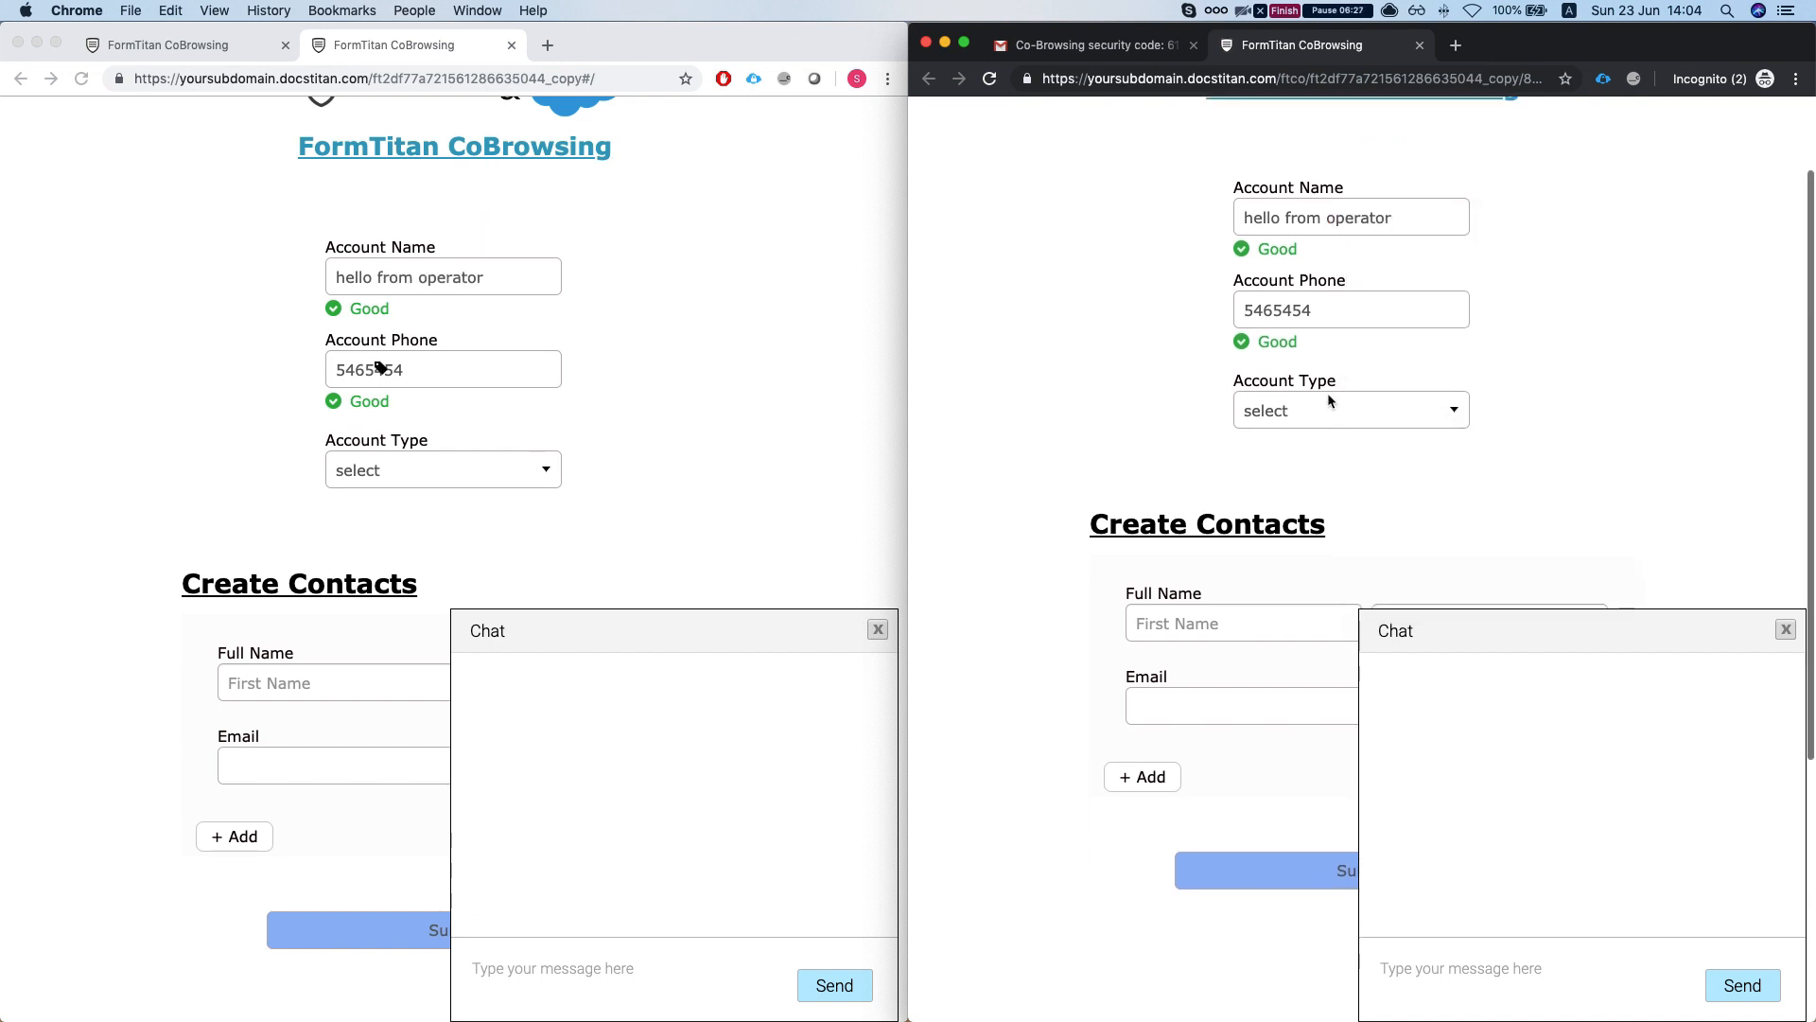
pyautogui.click(1323, 409)
pyautogui.click(1289, 458)
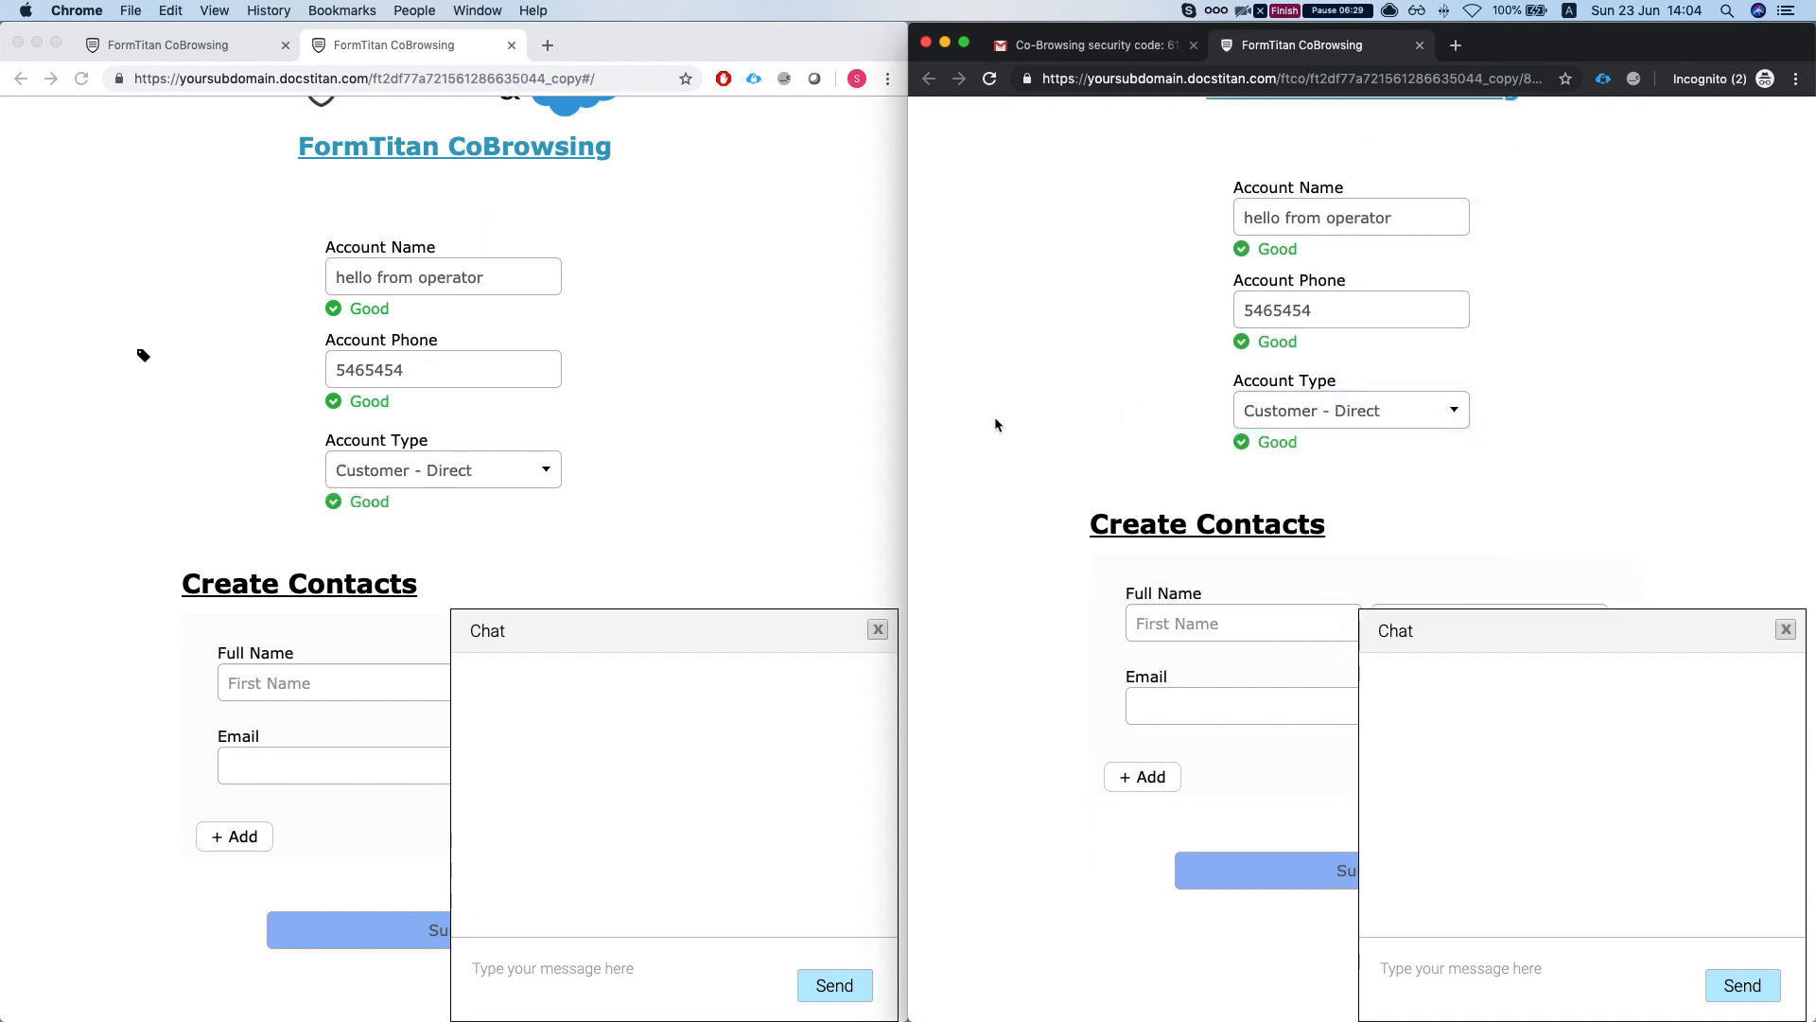
pyautogui.scroll(-3, 1235, 410)
# - On the customer's copy, enter the contact's first name, last name, e-mail and phone number
pyautogui.click(497, 449)
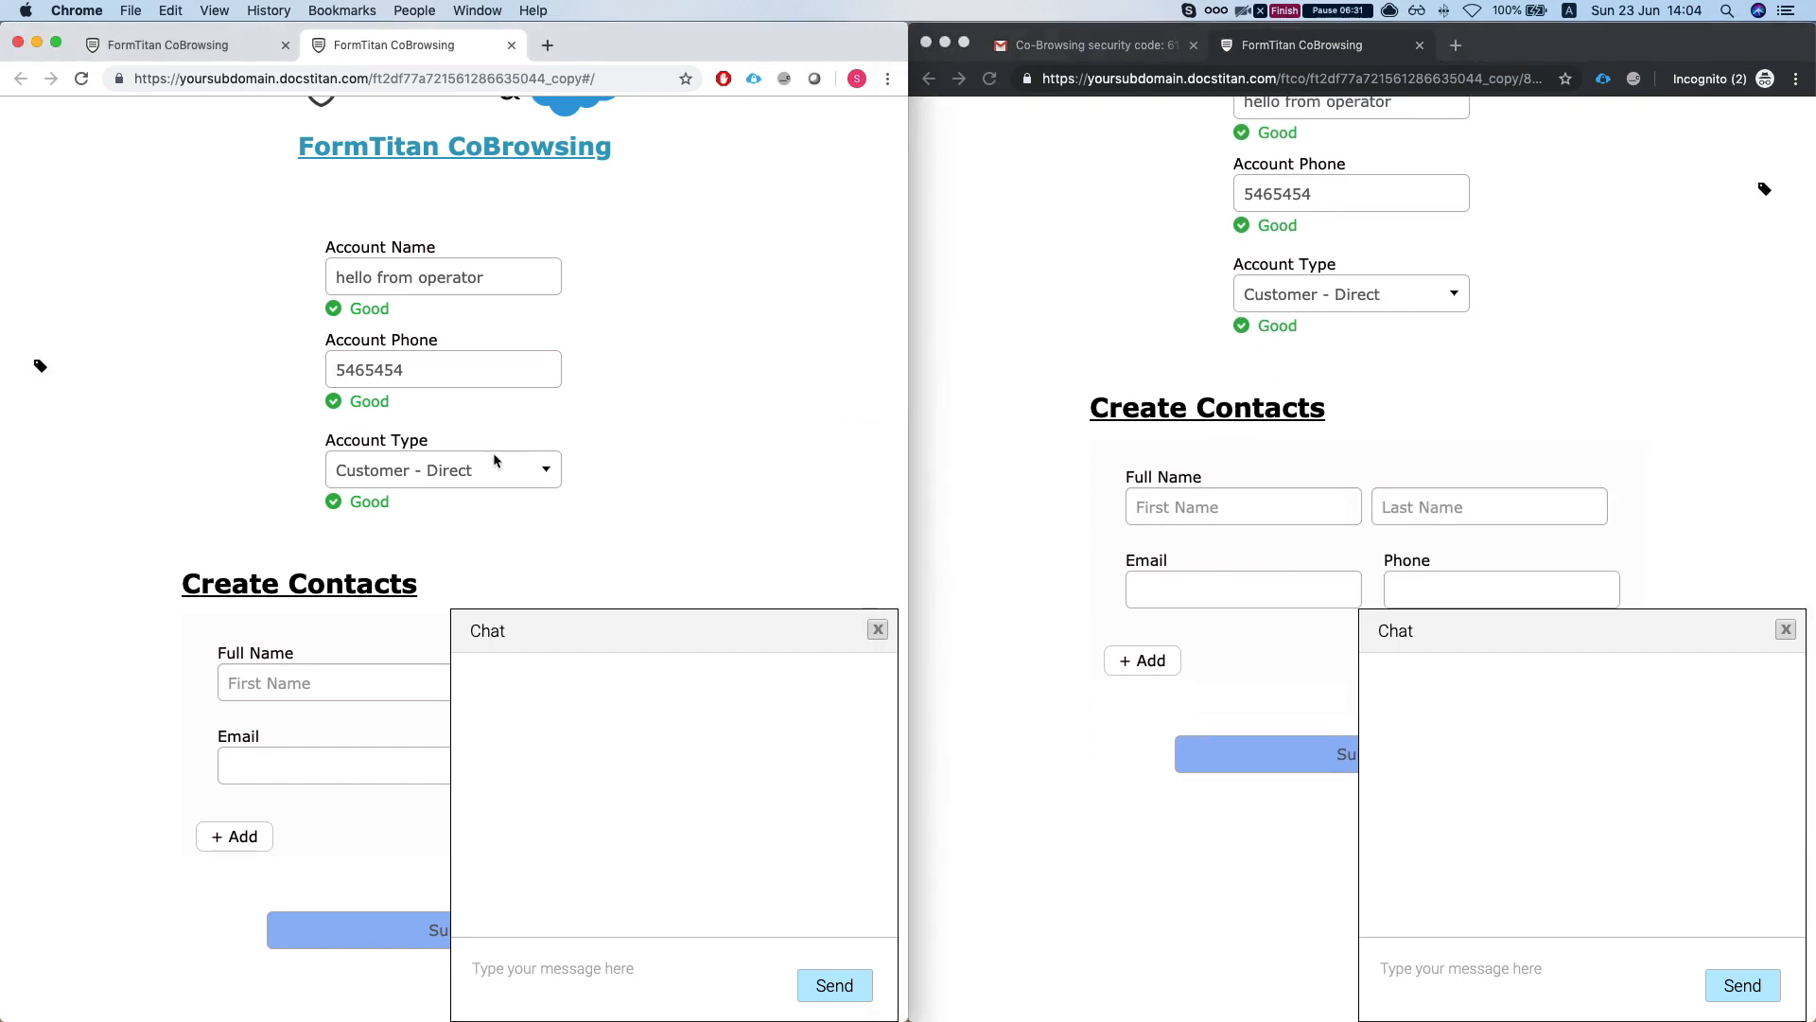
pyautogui.scroll(-4, 496, 452)
pyautogui.click(332, 493)
pyautogui.scroll(-1, 335, 484)
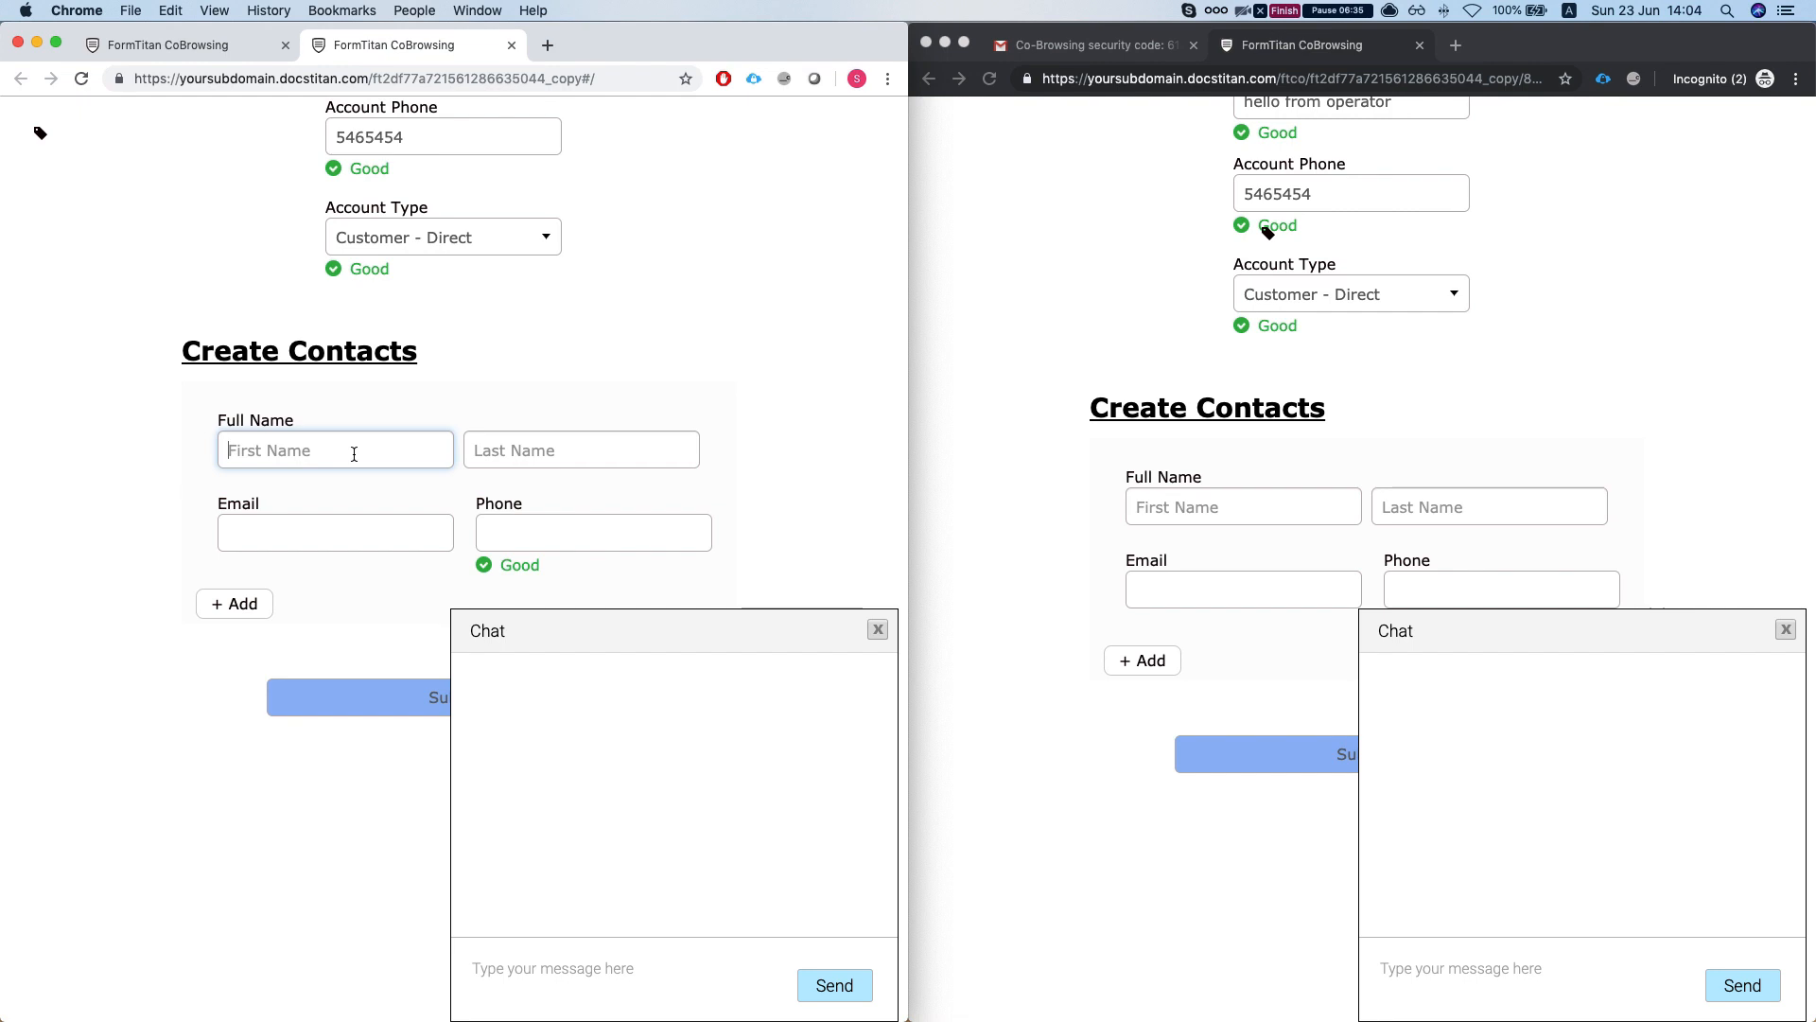
pyautogui.write('first')
pyautogui.press('Tab')
pyautogui.write('las')
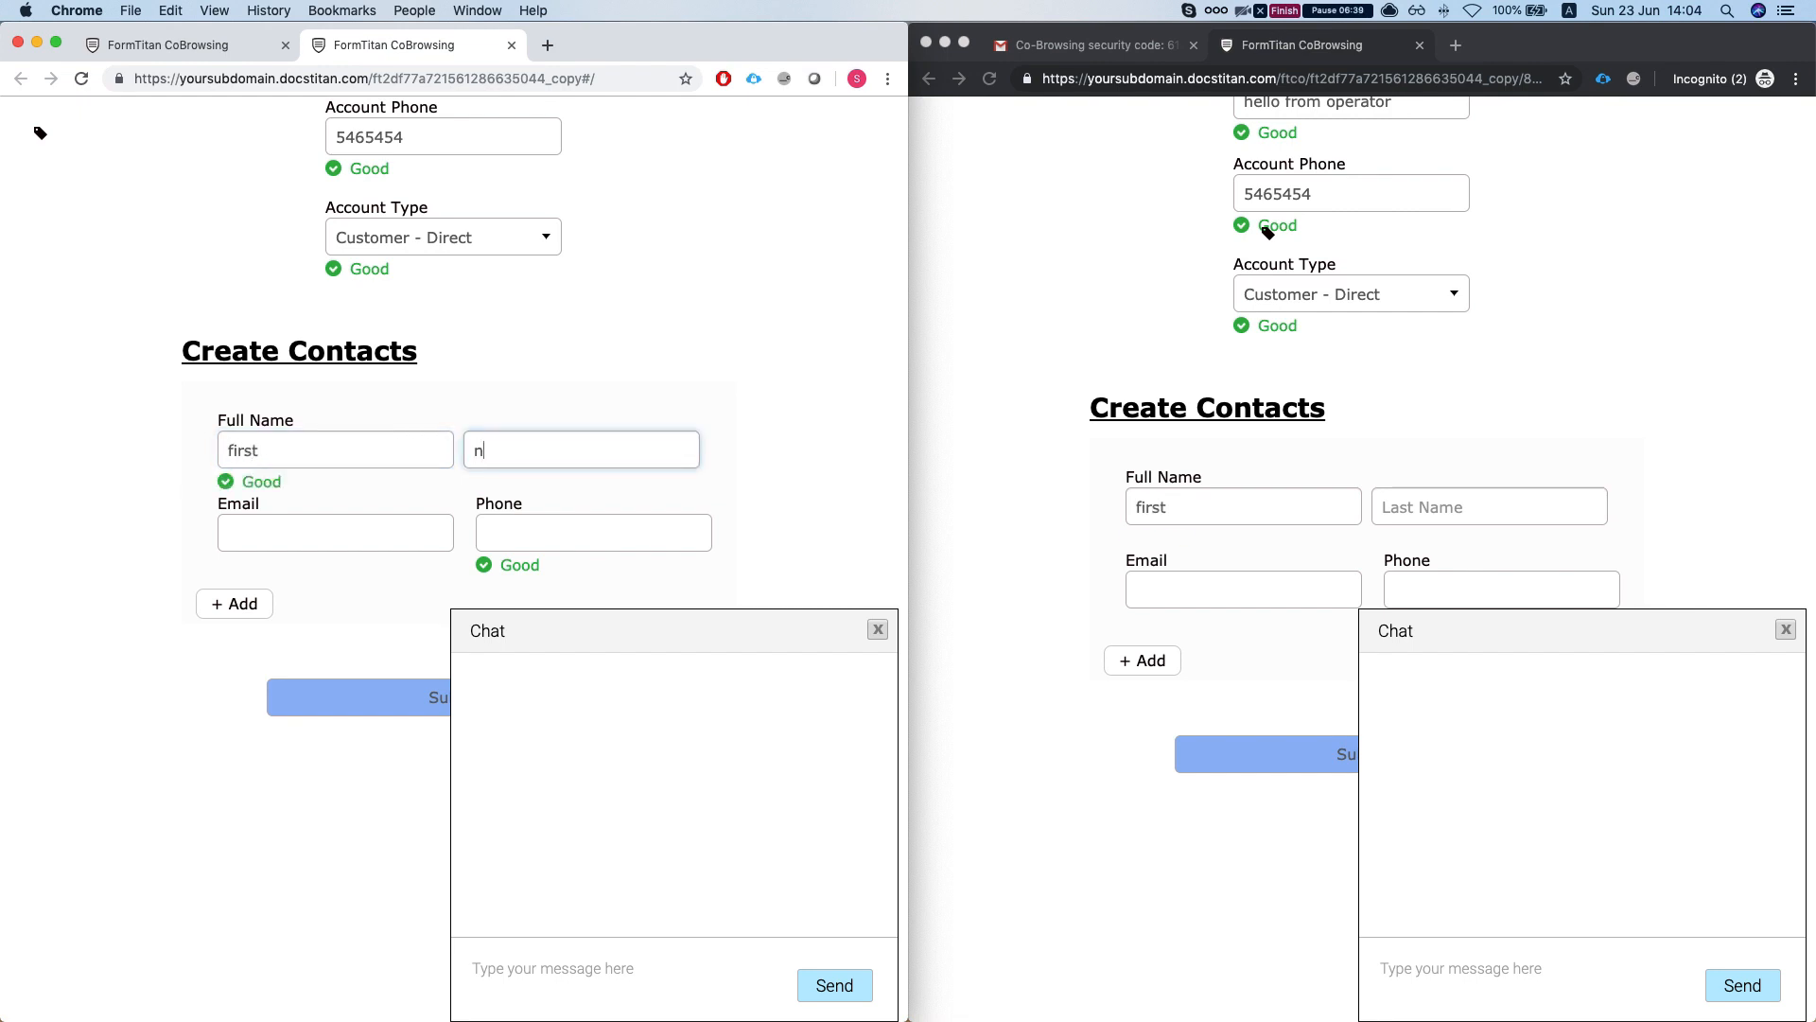
pyautogui.press('Tab')
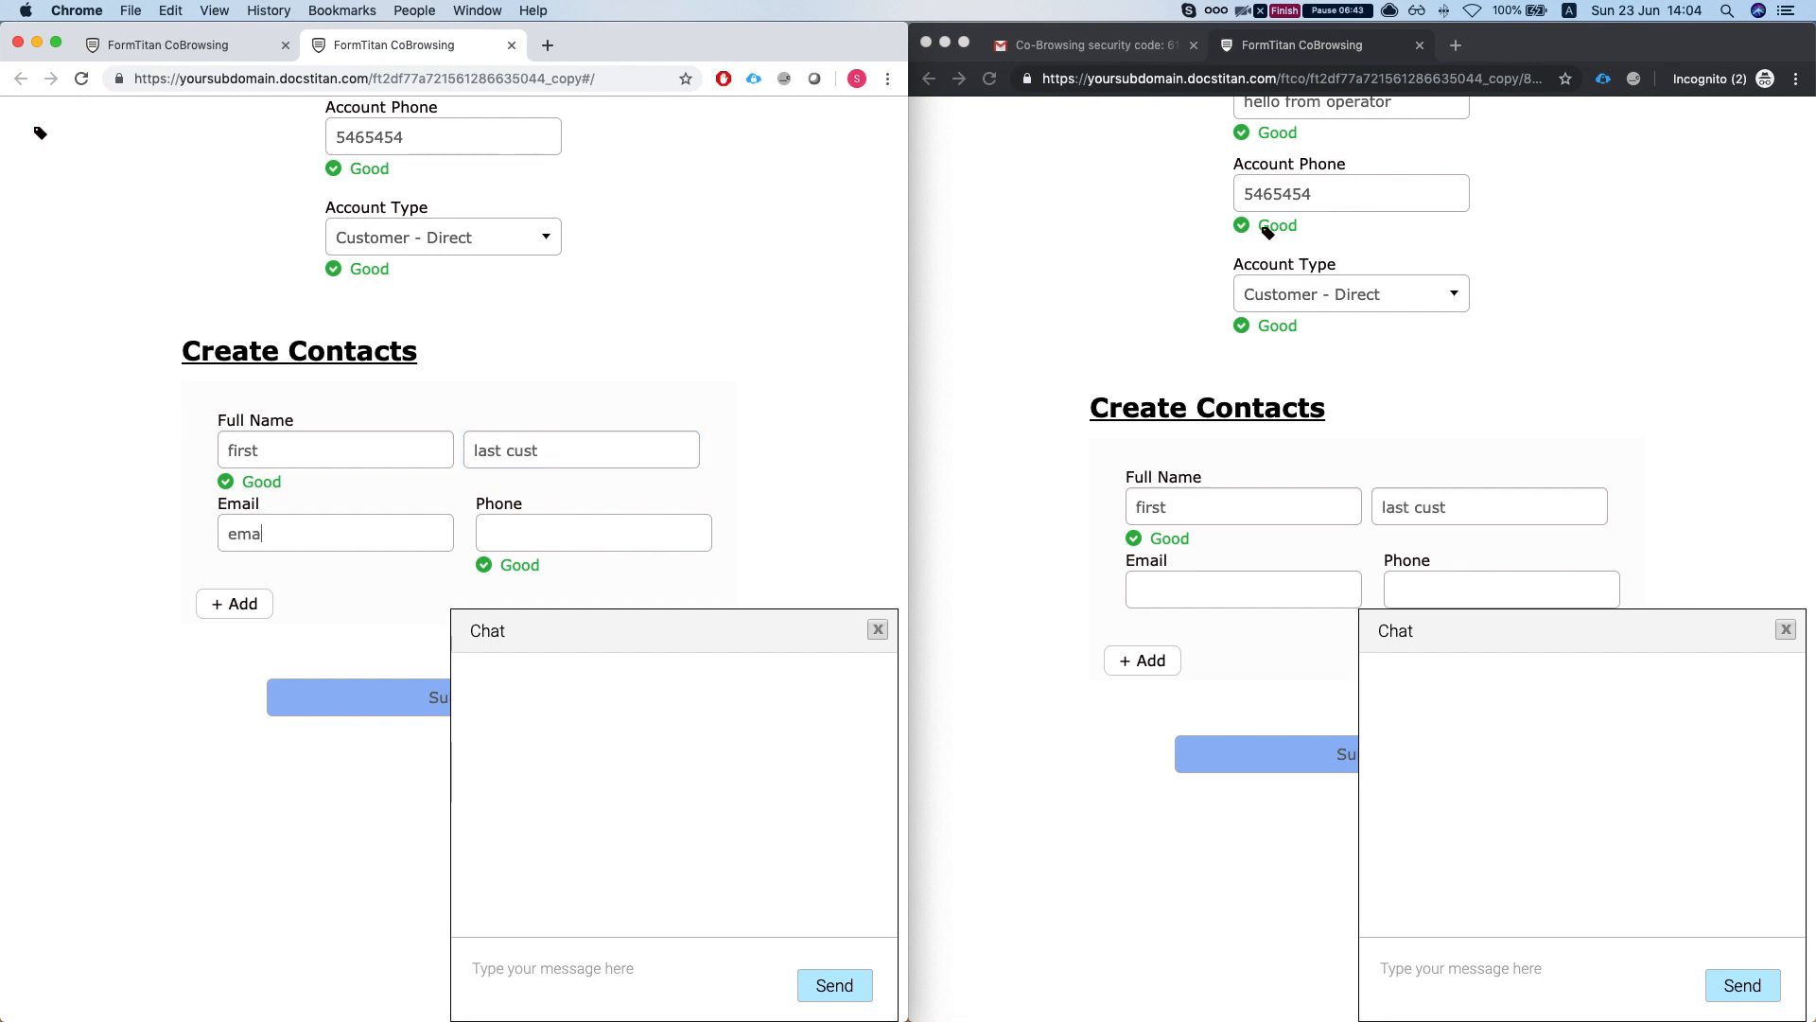
pyautogui.write('email@hhhh.com')
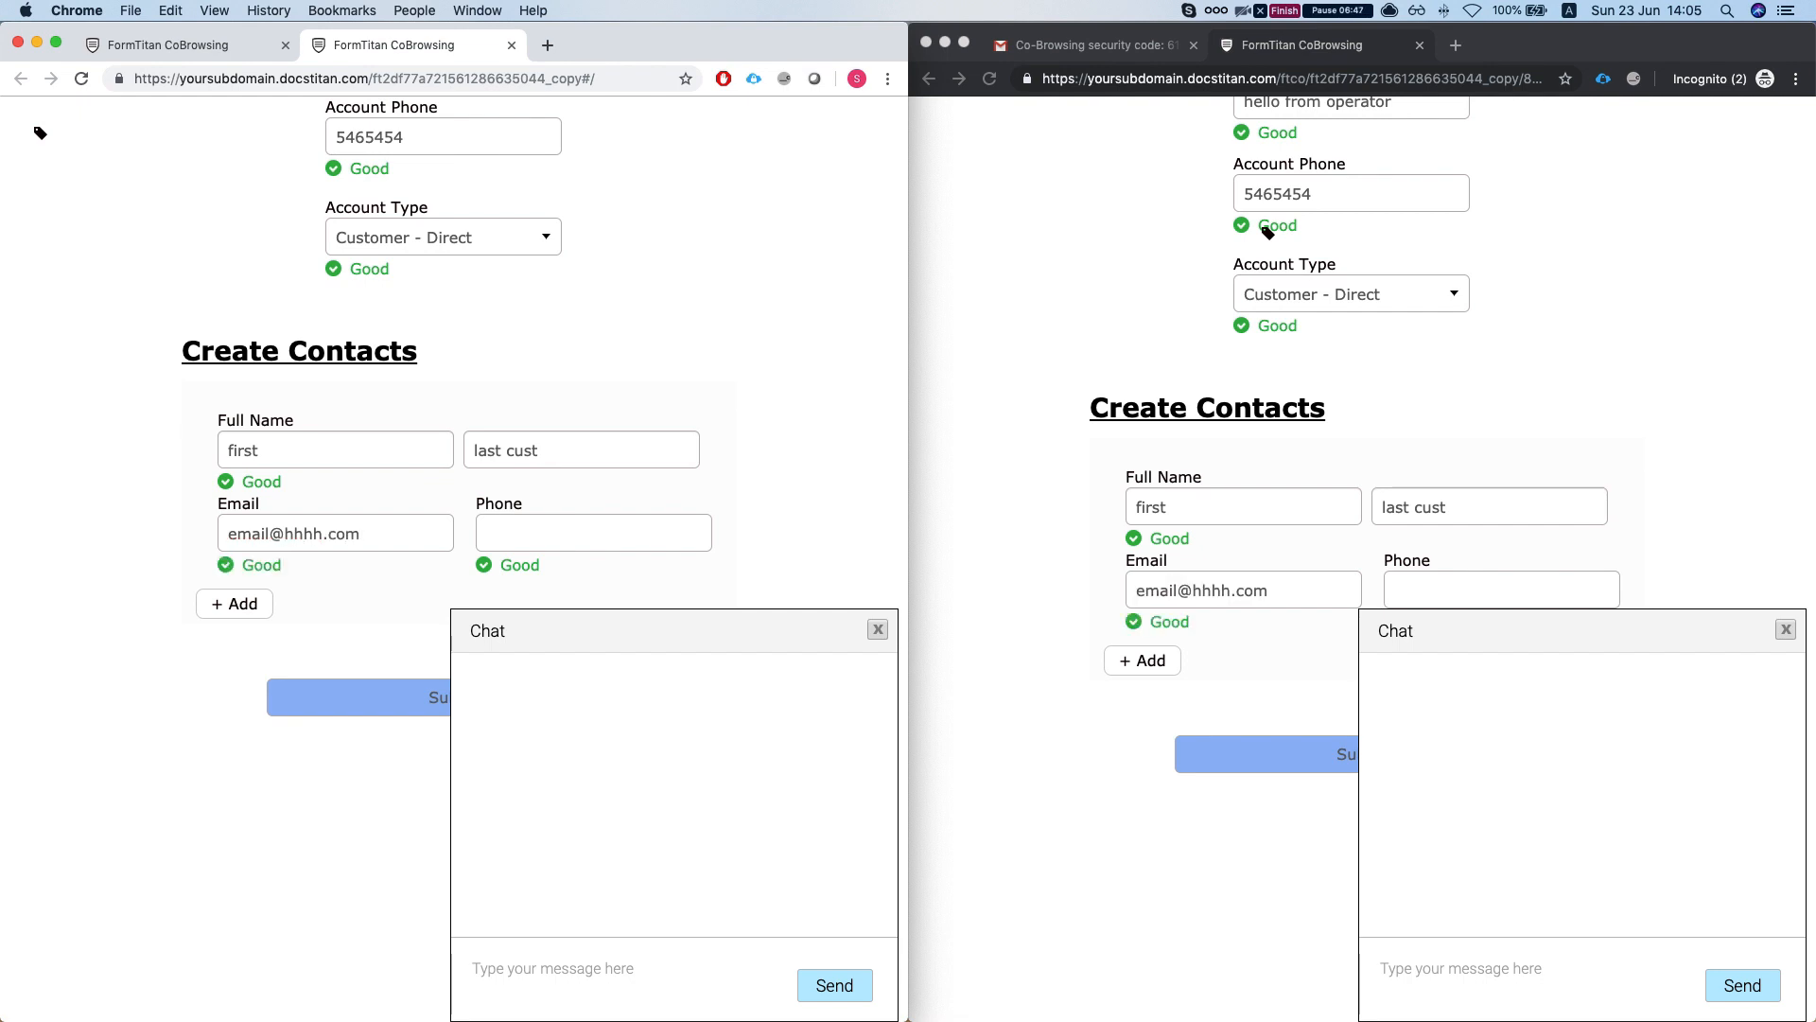
pyautogui.click(628, 539)
pyautogui.scroll(-1, 378, 535)
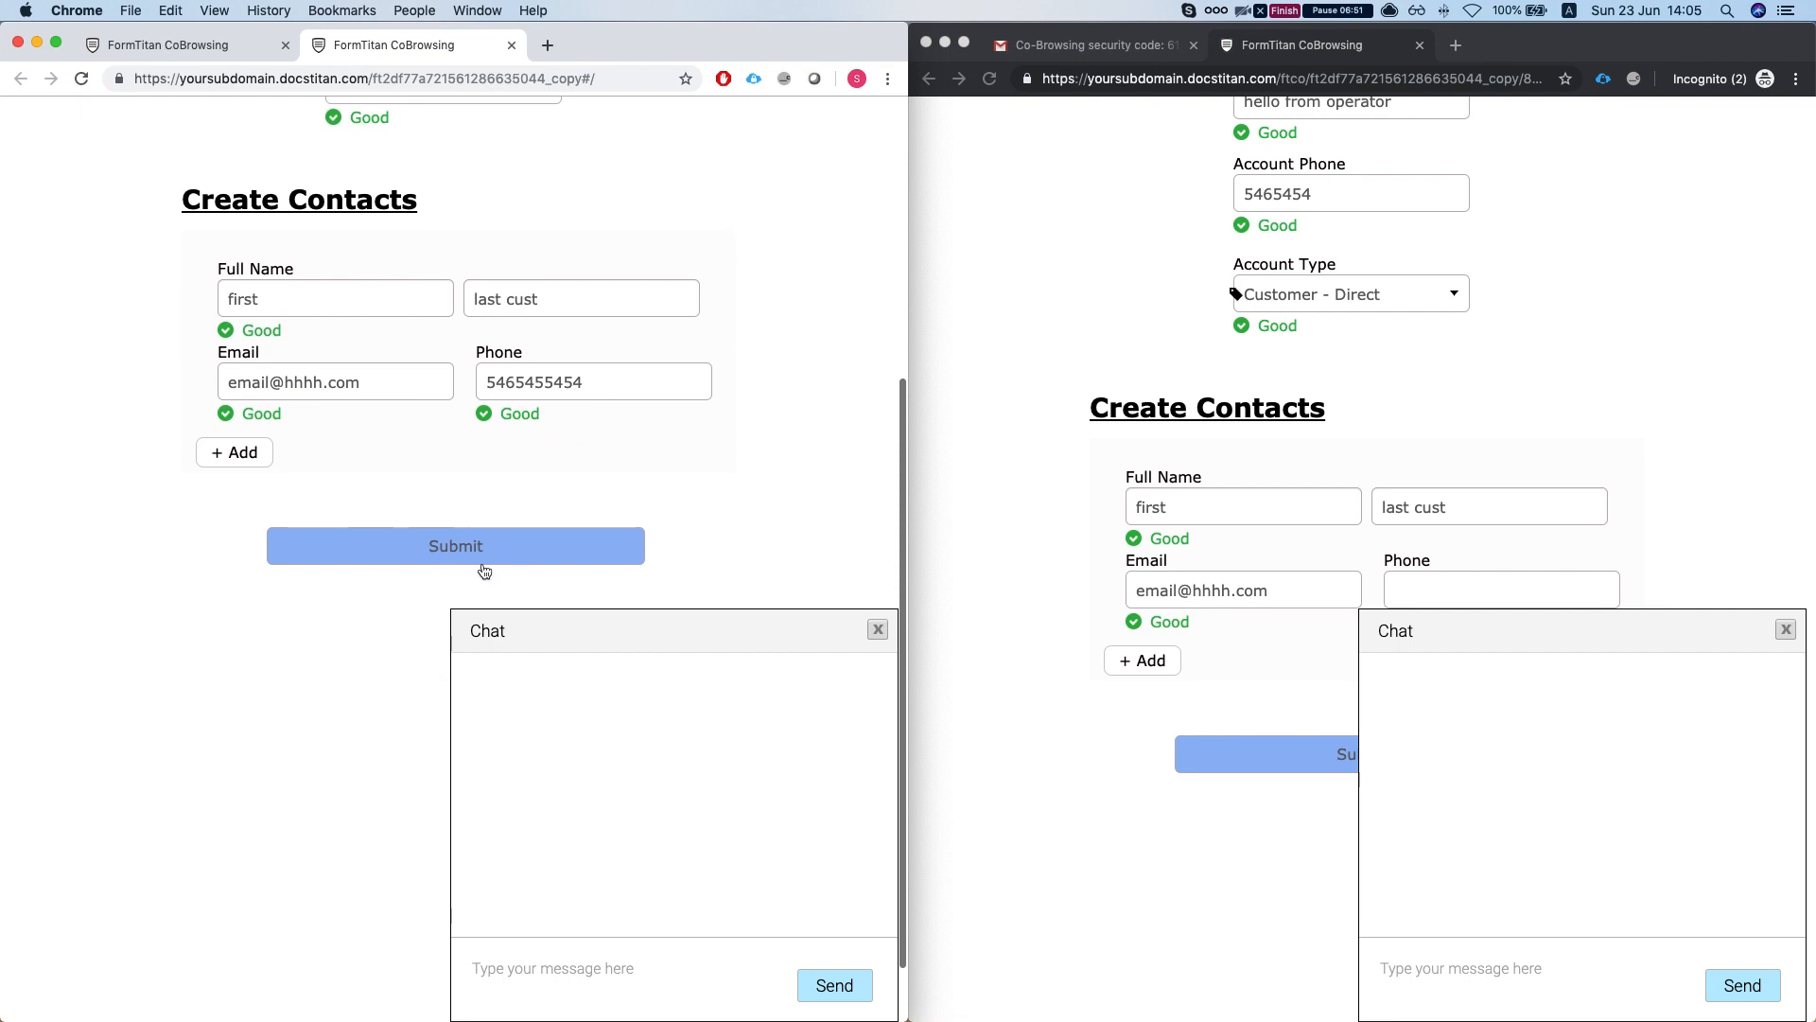
# - Submit the customer's form, close the thank-you message, and acknowledge the agent's session-expired alert
pyautogui.click(450, 566)
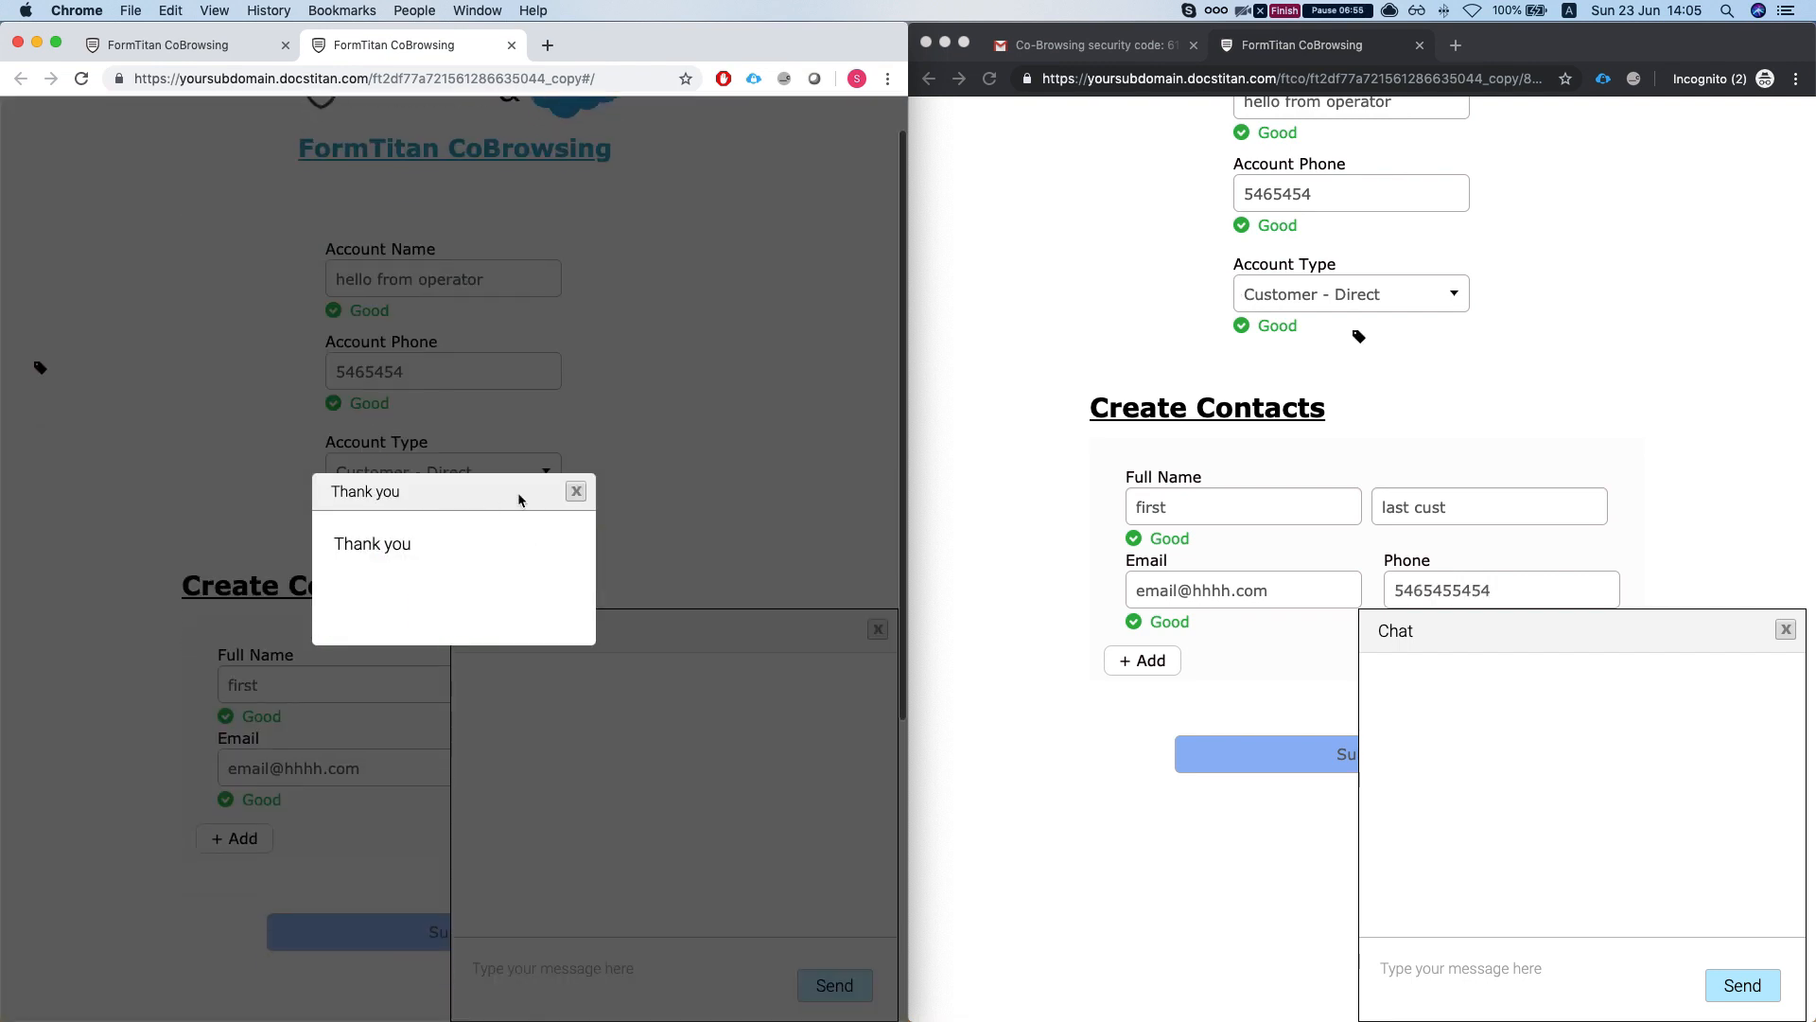
pyautogui.click(576, 490)
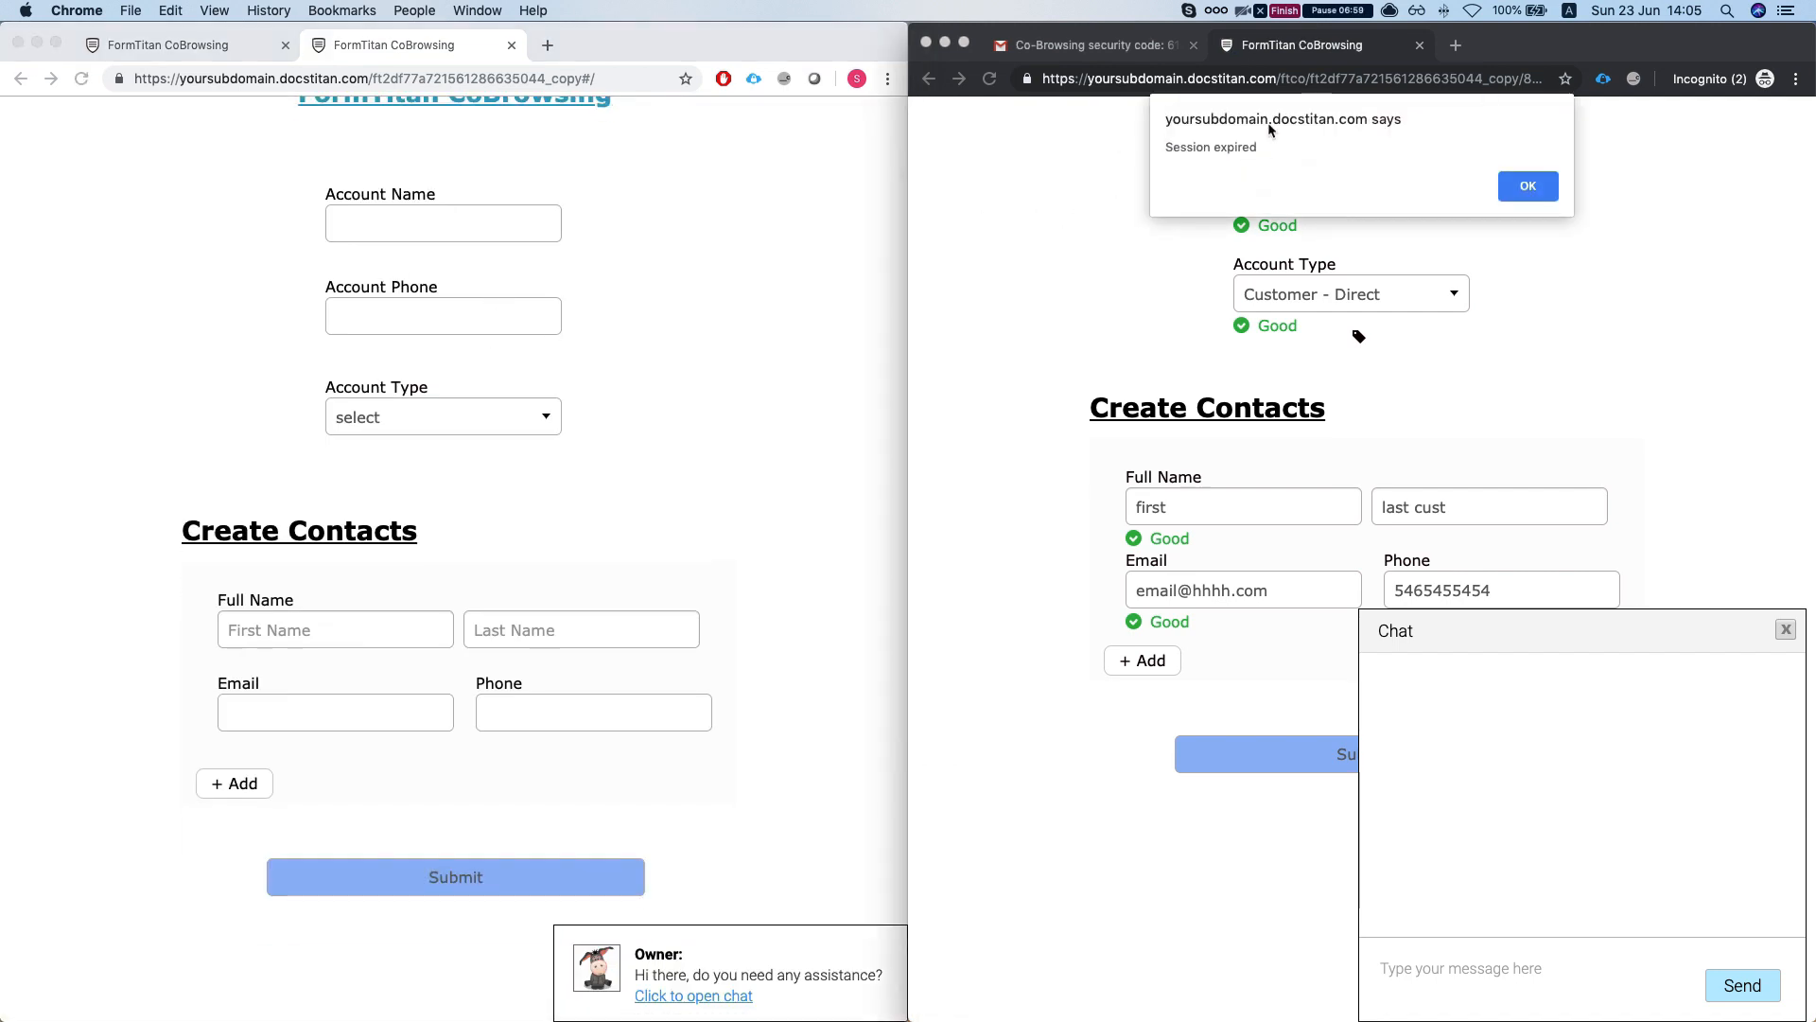
pyautogui.click(1526, 186)
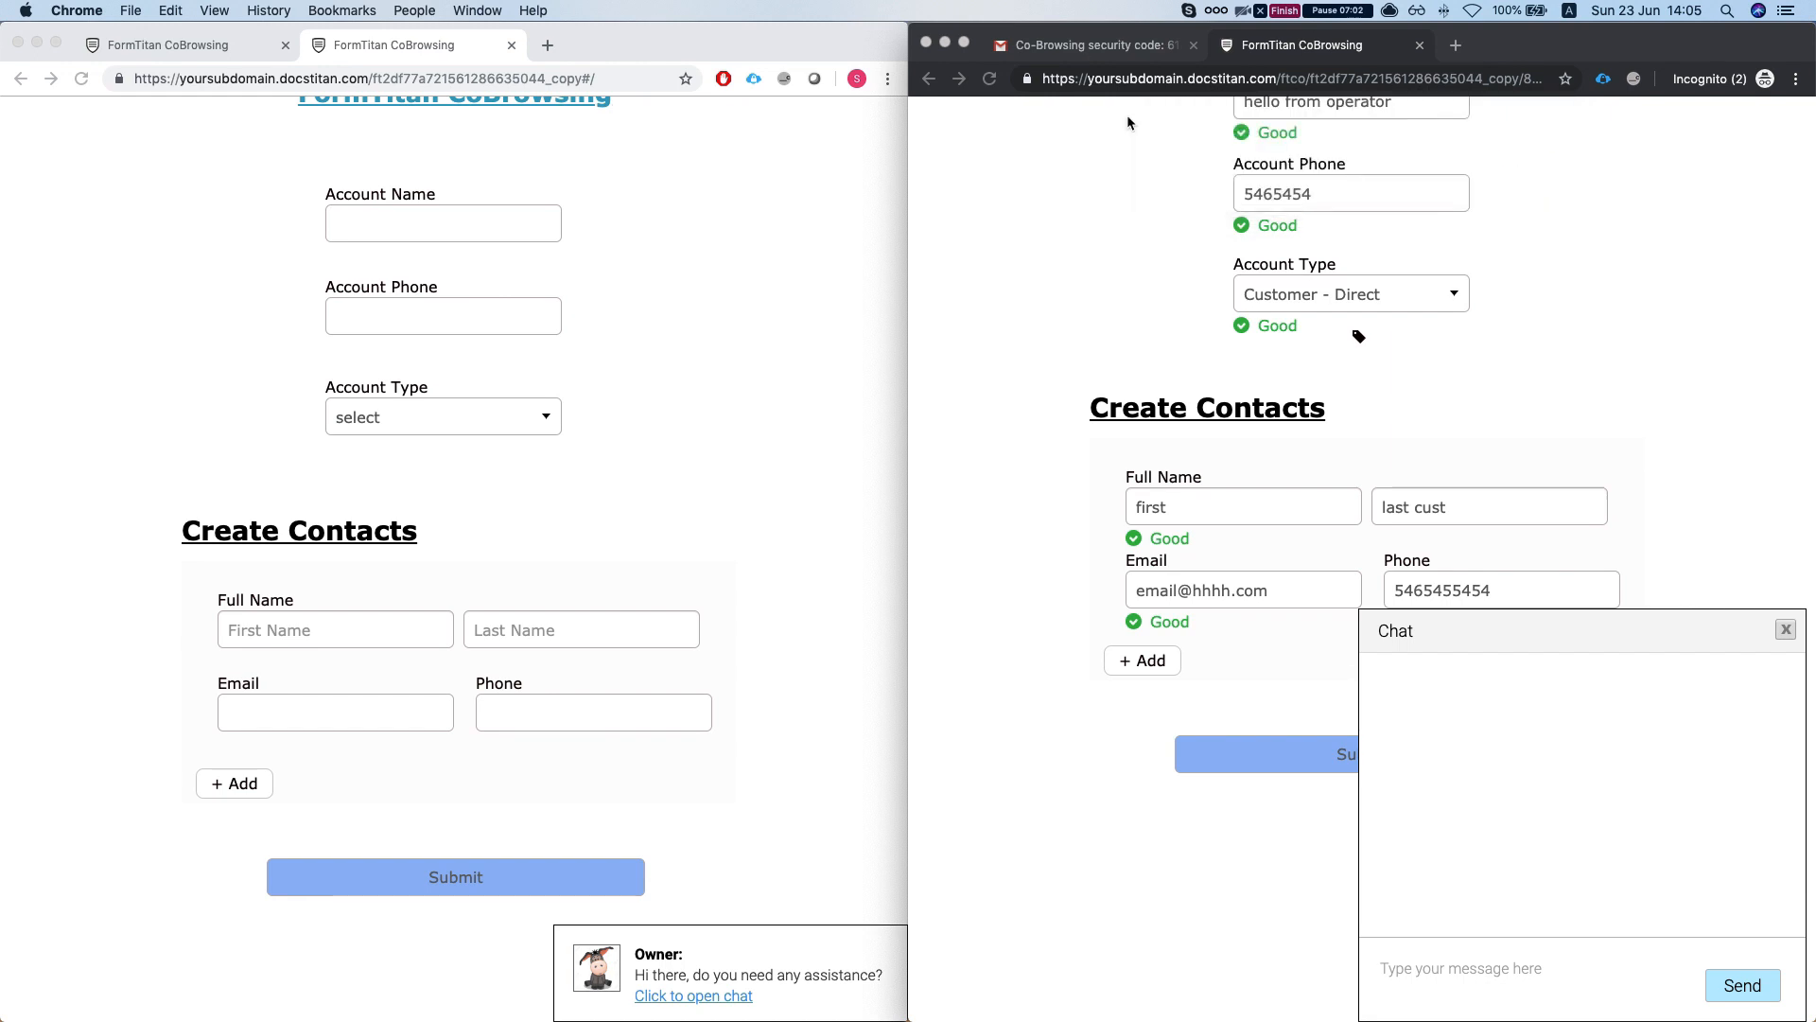
pyautogui.click(721, 255)
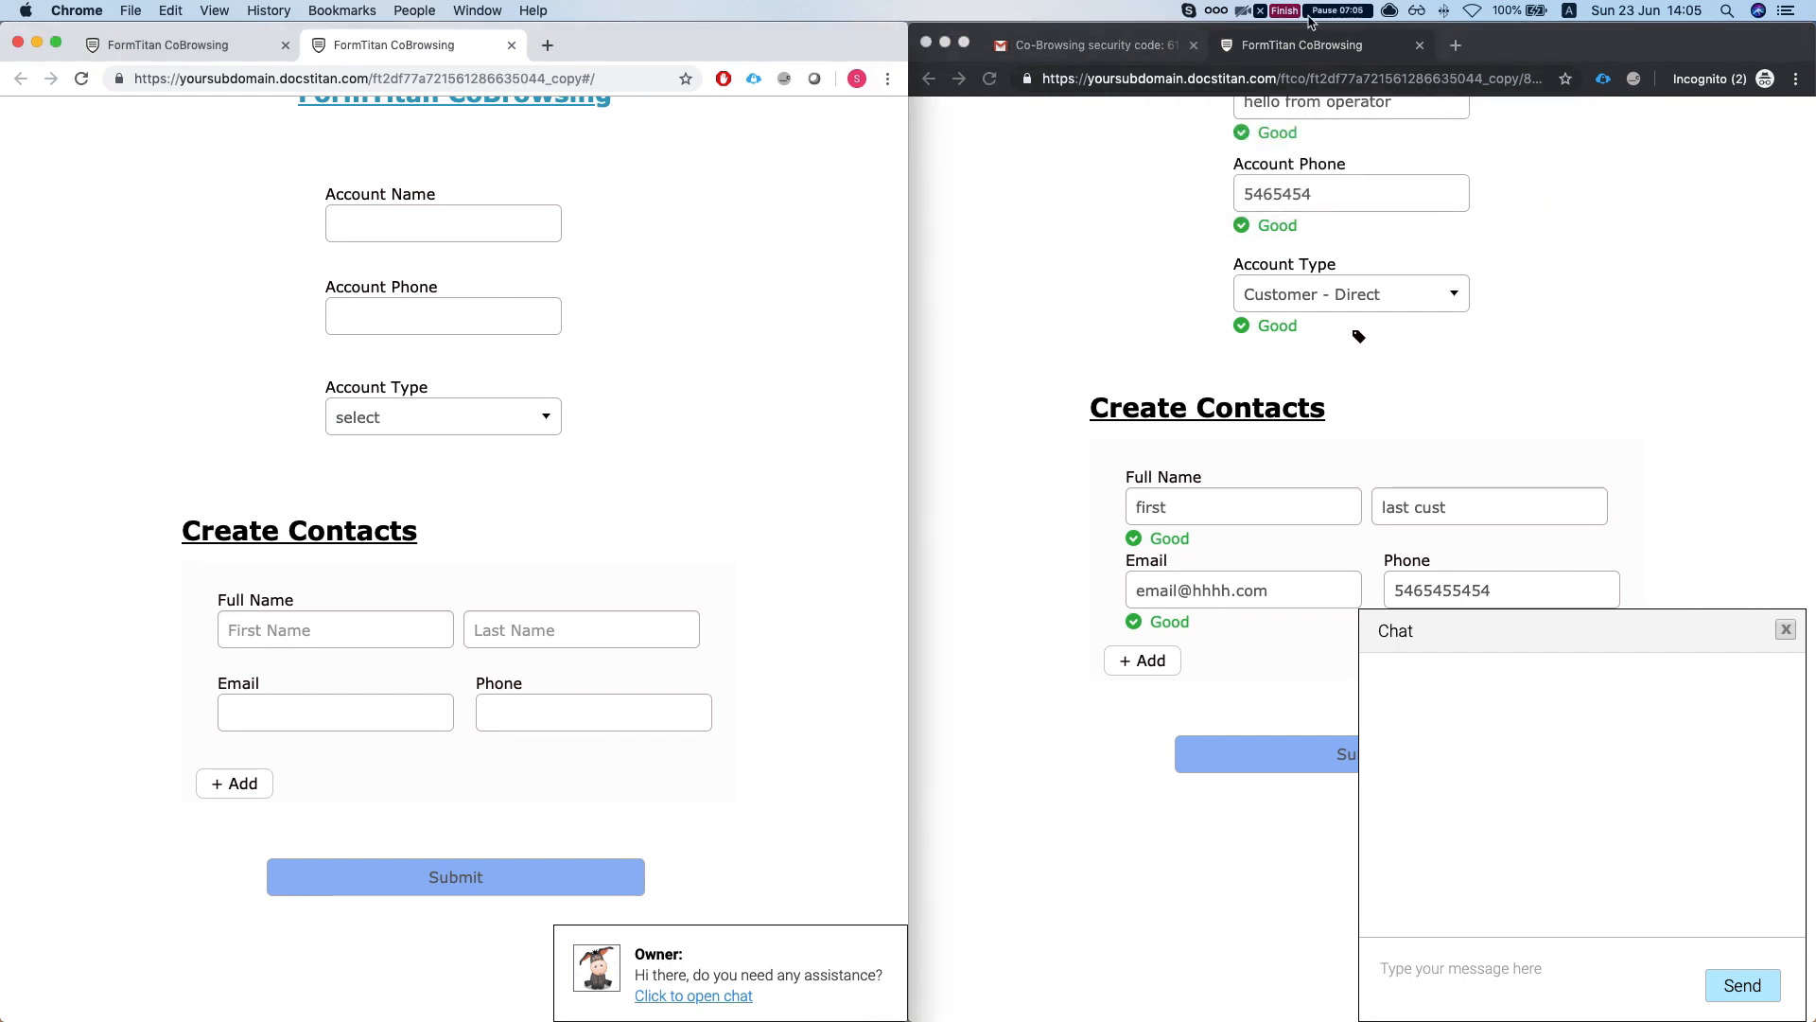